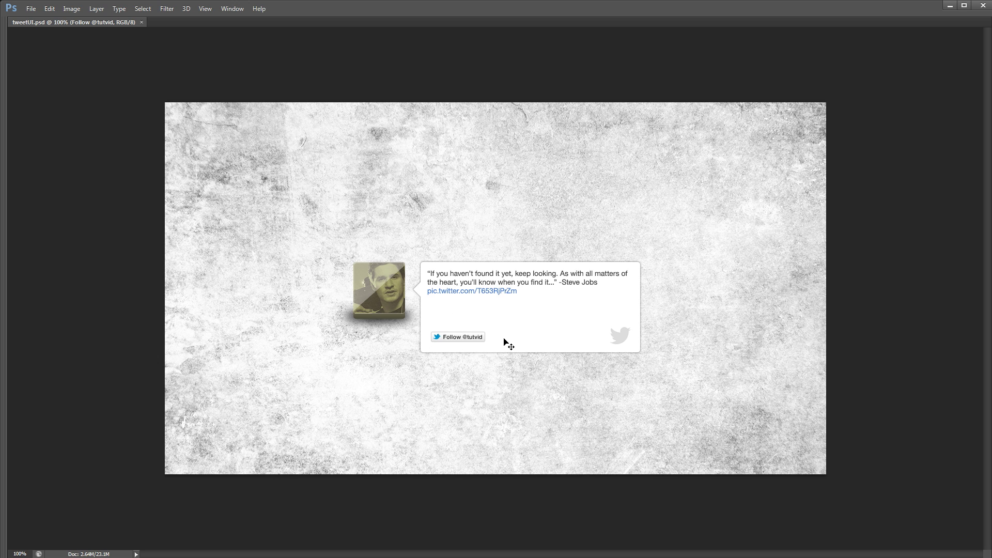
Step: Create a new 1280 × 720 px RGB document at 72 pixels/inch with a white background, named Twitter-UI-Recd
key(Tab)
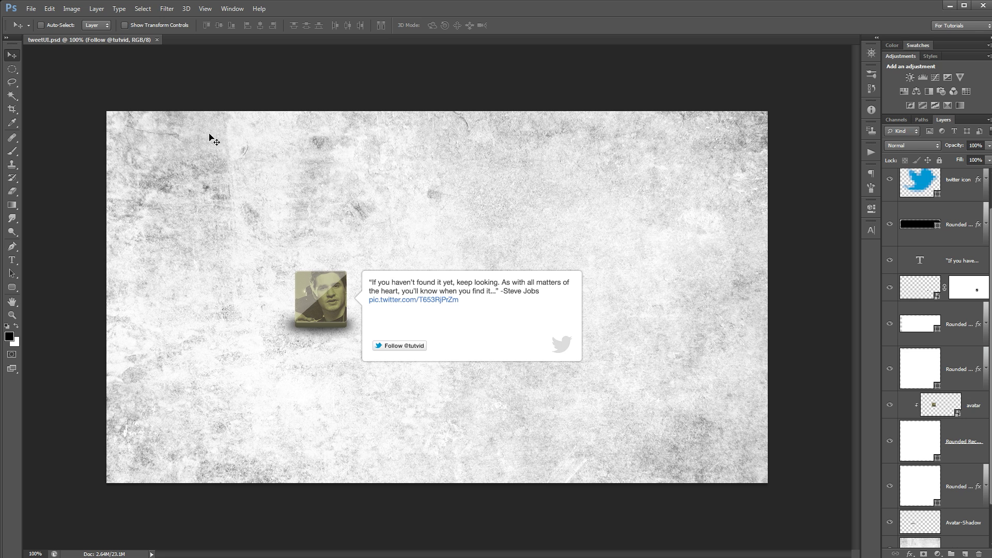
click(21, 8)
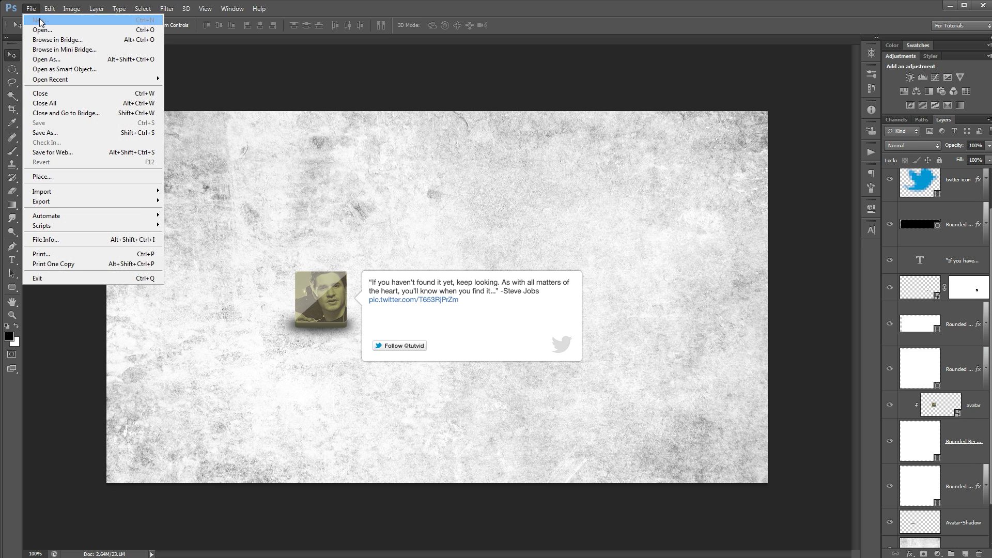
click(32, 15)
text(T)
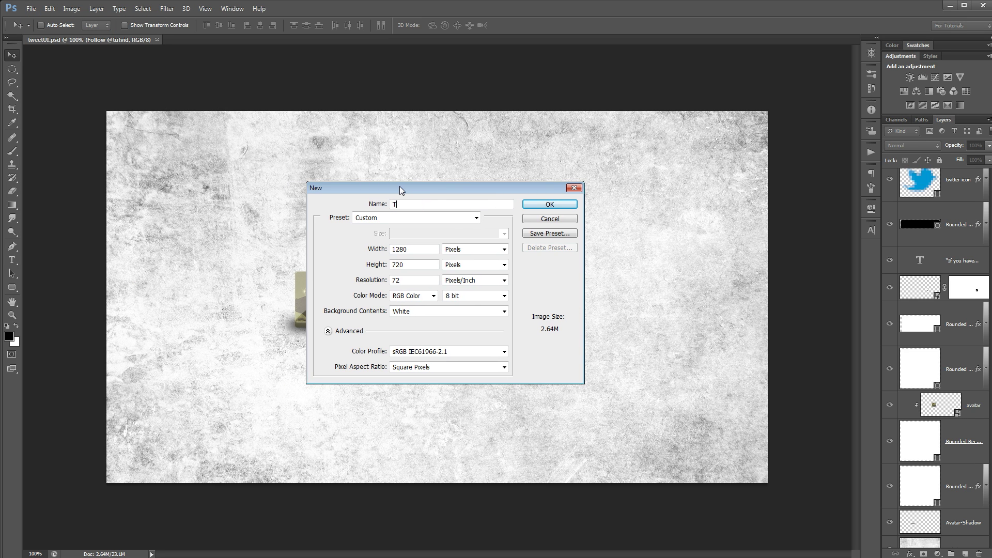
text(weeitter)
drag(470, 189, 432, 165)
click(376, 226)
double_click(376, 227)
key(Tab)
click(384, 228)
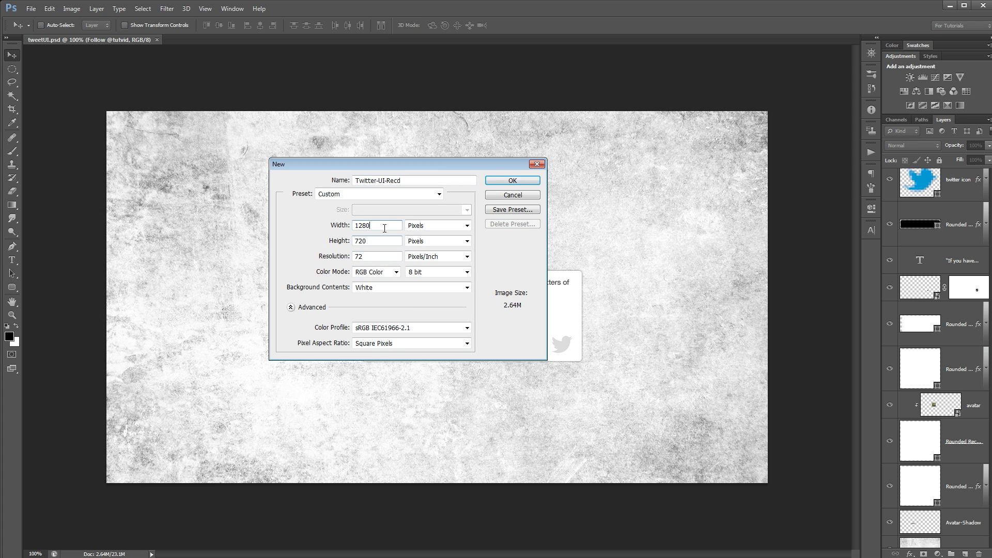
click(506, 180)
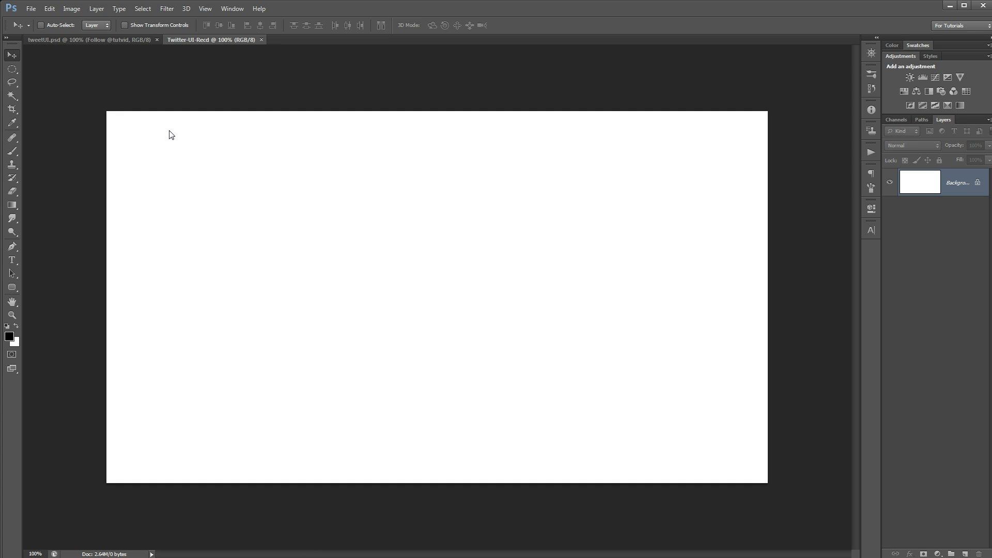
Step: Compare the finished tweet design in tweetUI.psd with the blank Twitter-UI-Recd document
click(103, 40)
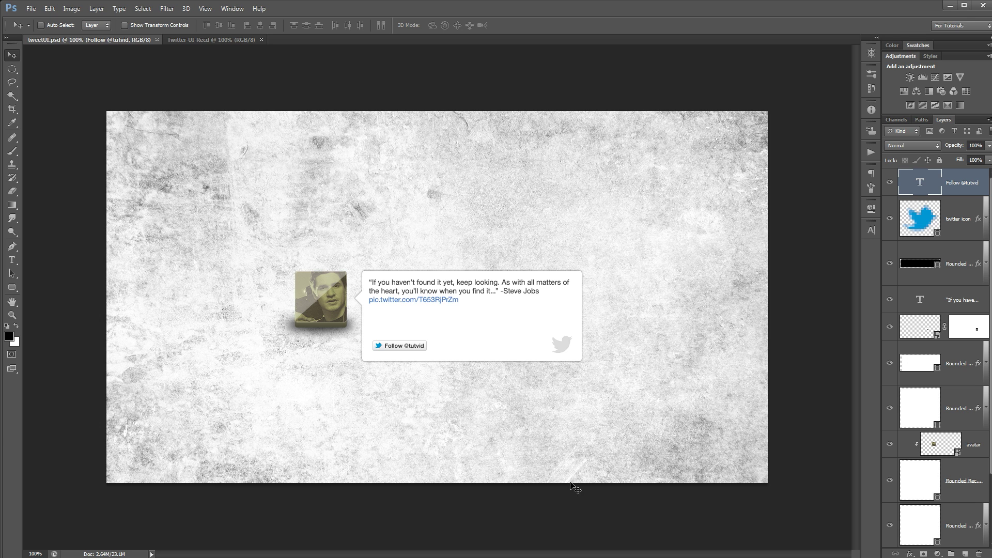
click(205, 40)
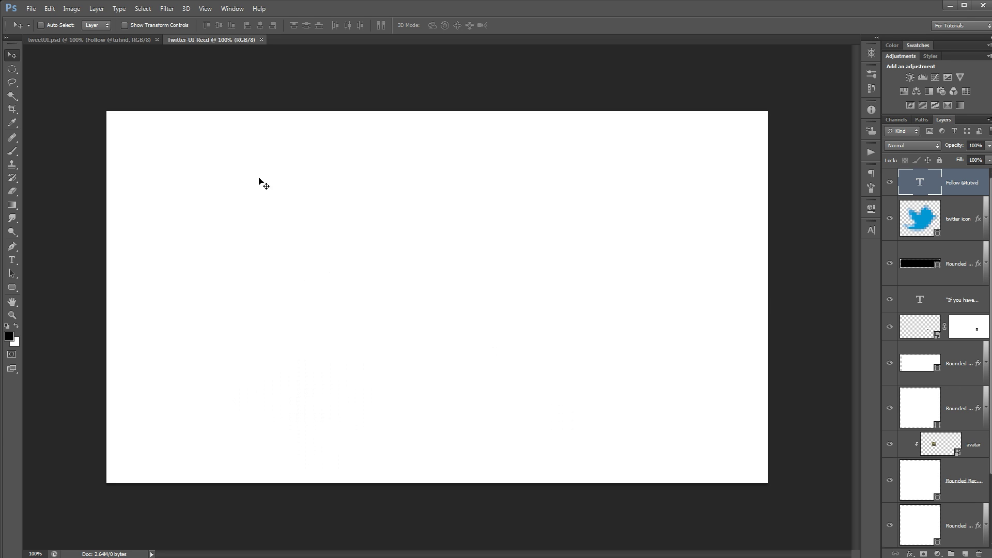
click(103, 41)
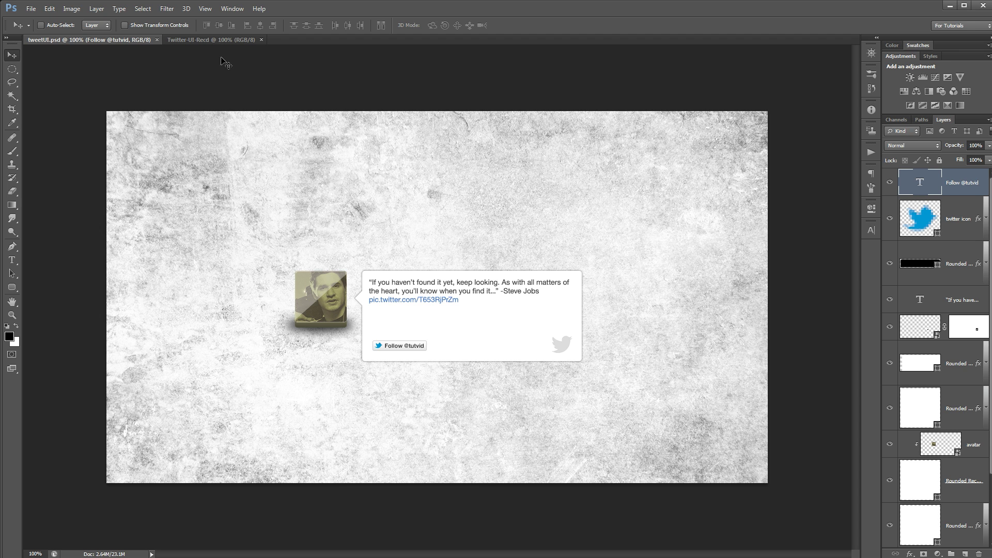
click(211, 39)
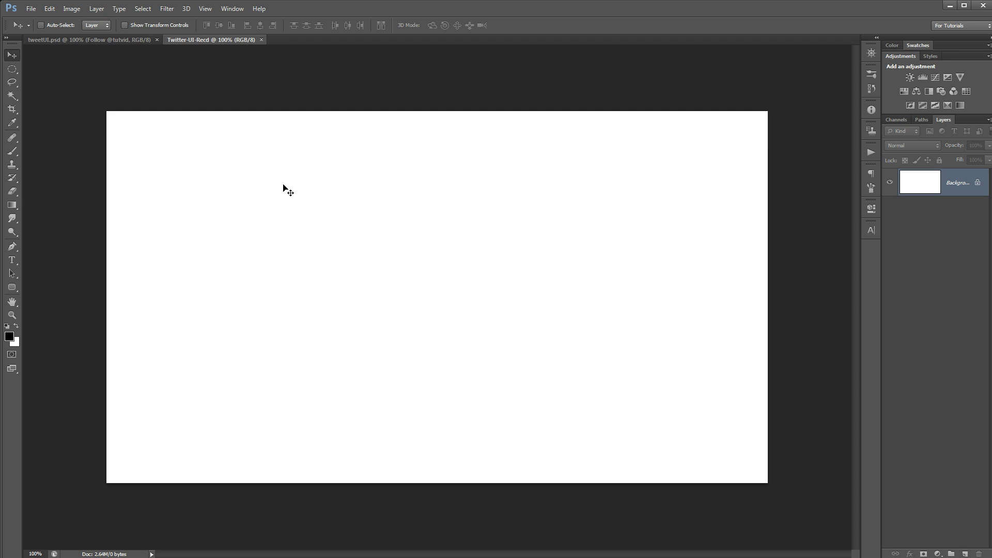
Step: Switch to the browser and look through the free textures on lostandtaken.com
click(132, 41)
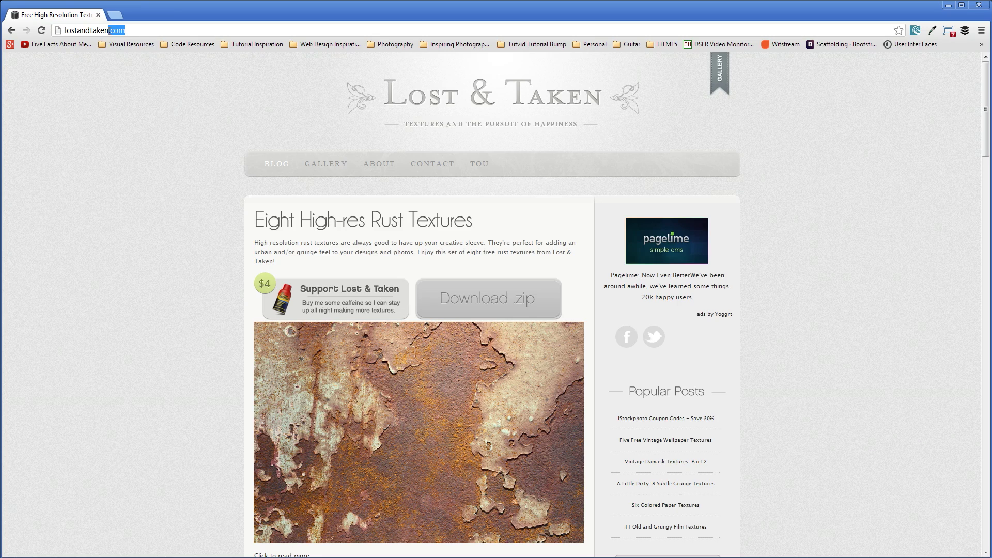
scroll(392, 350, down, 20)
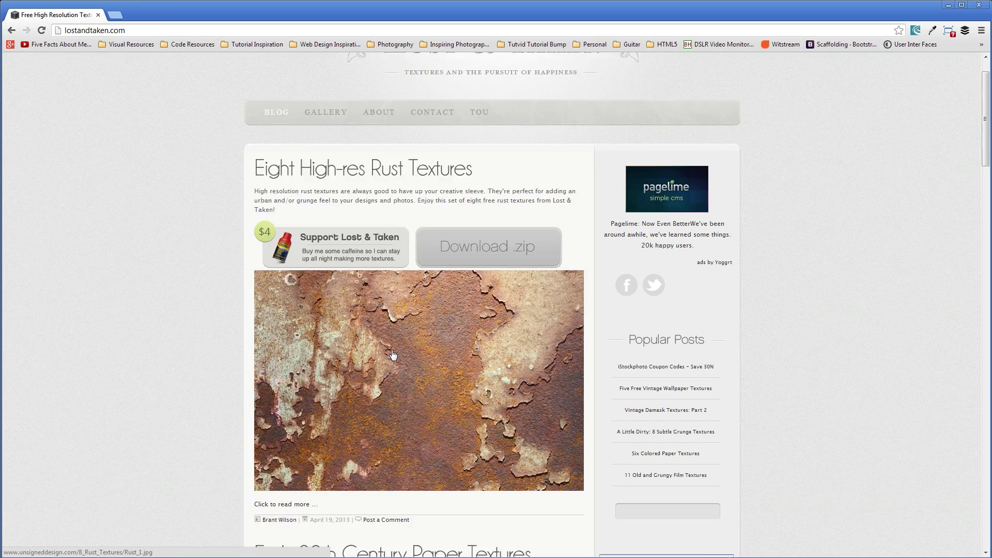
scroll(450, 312, up, 20)
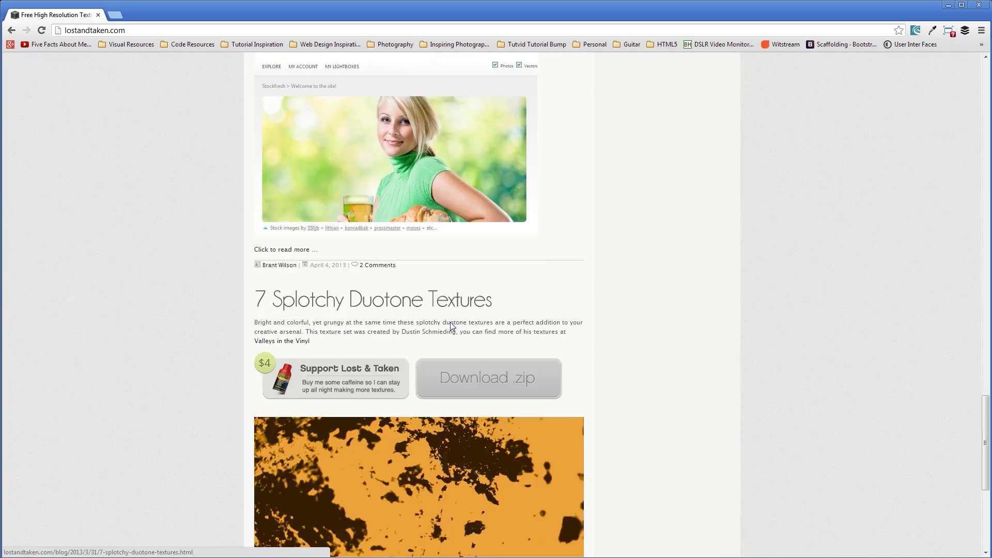
Step: Place subtle-texture.jpg from Bridge into Twitter-UI-Recd, rotated a quarter turn clockwise and enlarged to cover the whole canvas
key(alt+Tab)
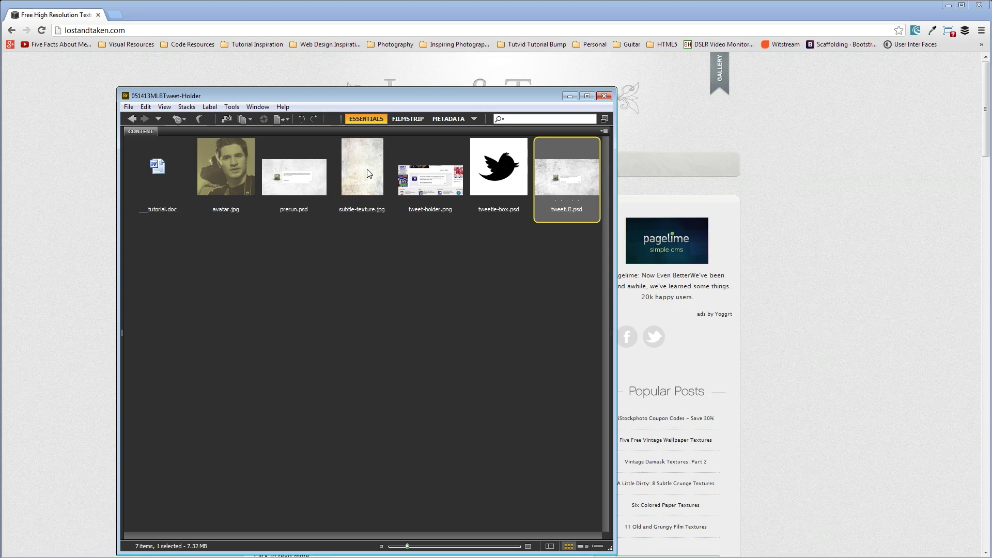
click(345, 180)
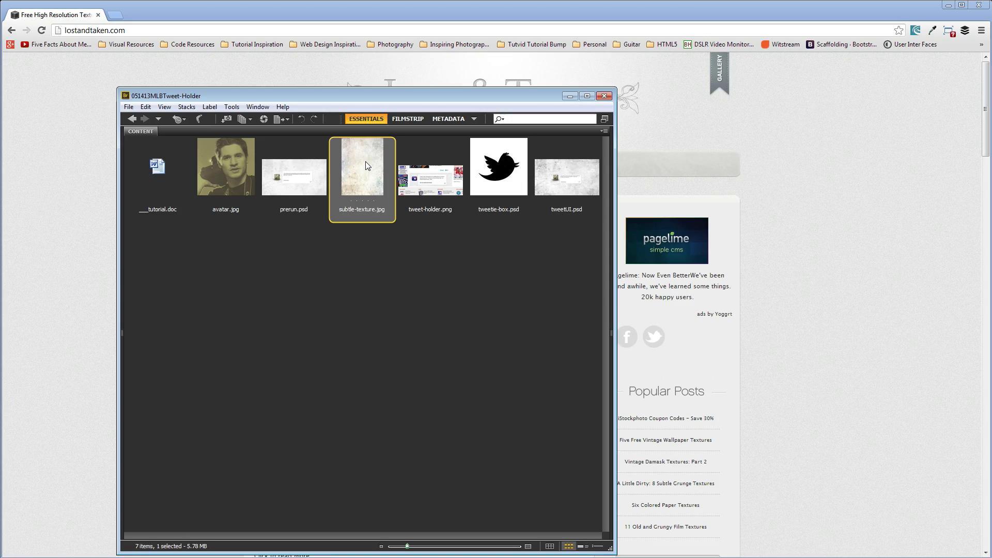
key(alt+Tab)
drag(345, 180, 240, 47)
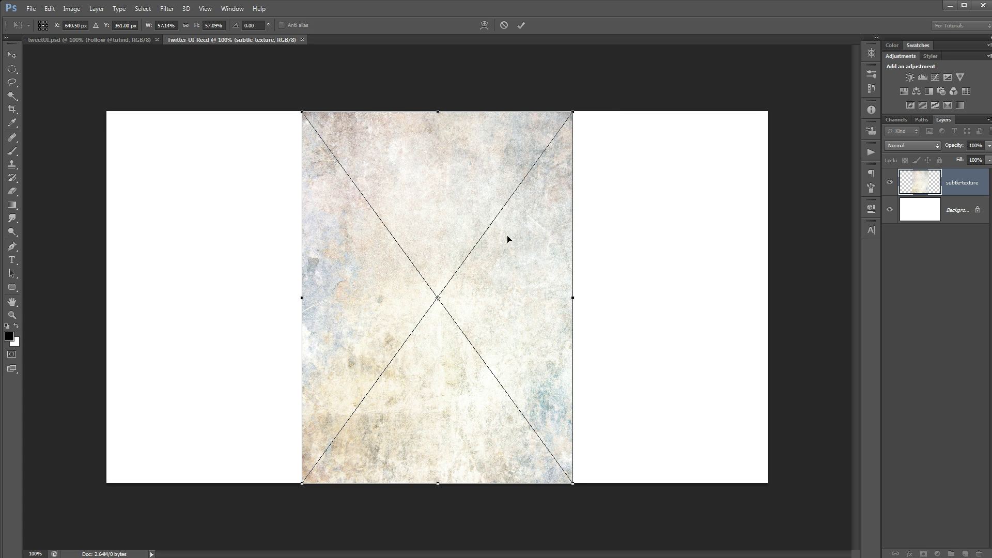
drag(575, 117, 653, 434)
drag(623, 163, 805, 86)
key(Return)
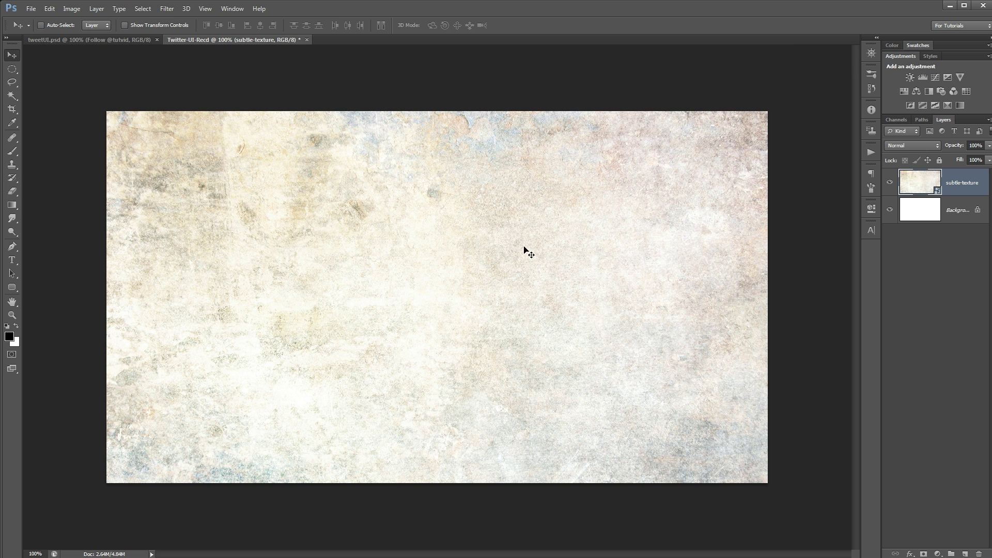
Step: Rasterize the subtle-texture layer and make it grayscale with a monochrome Channel Mixer at red +40%, green +40%, blue +20%
right_click(937, 189)
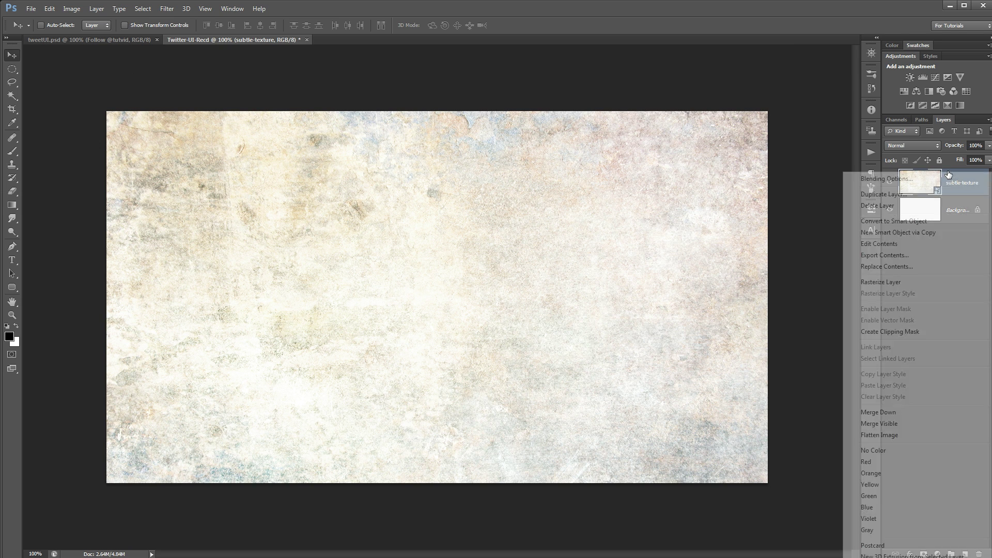
click(881, 281)
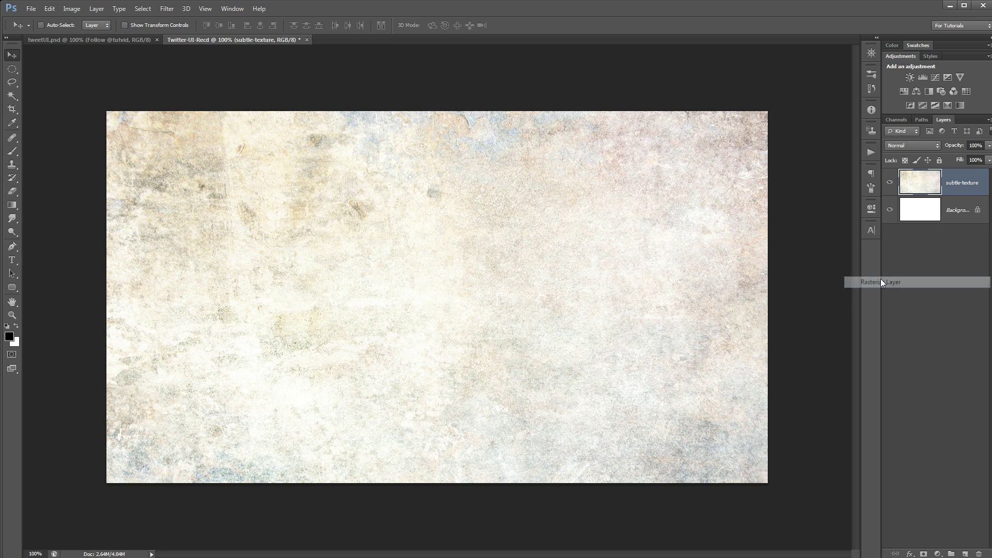
click(73, 9)
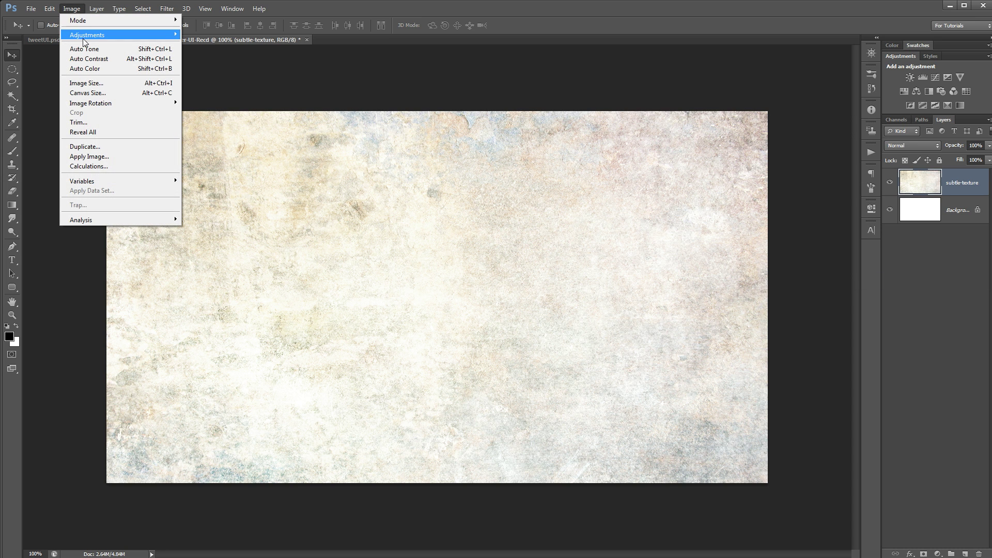
mouse_move(87, 35)
click(218, 127)
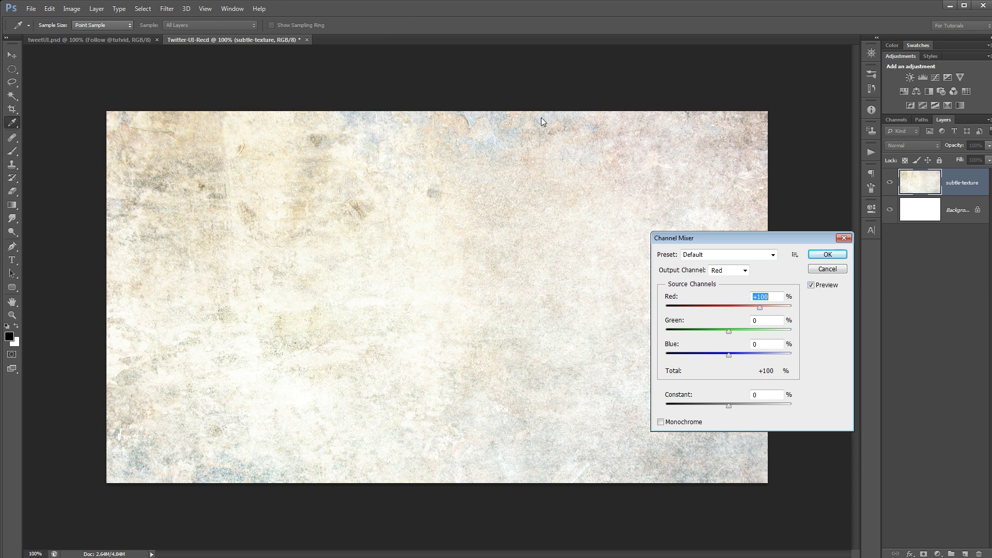
click(427, 372)
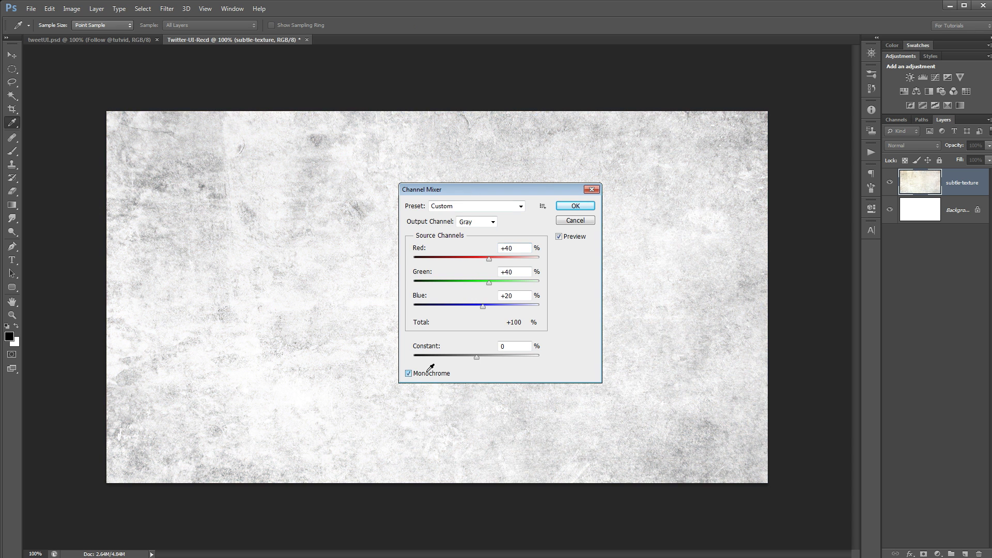
click(575, 205)
key(v)
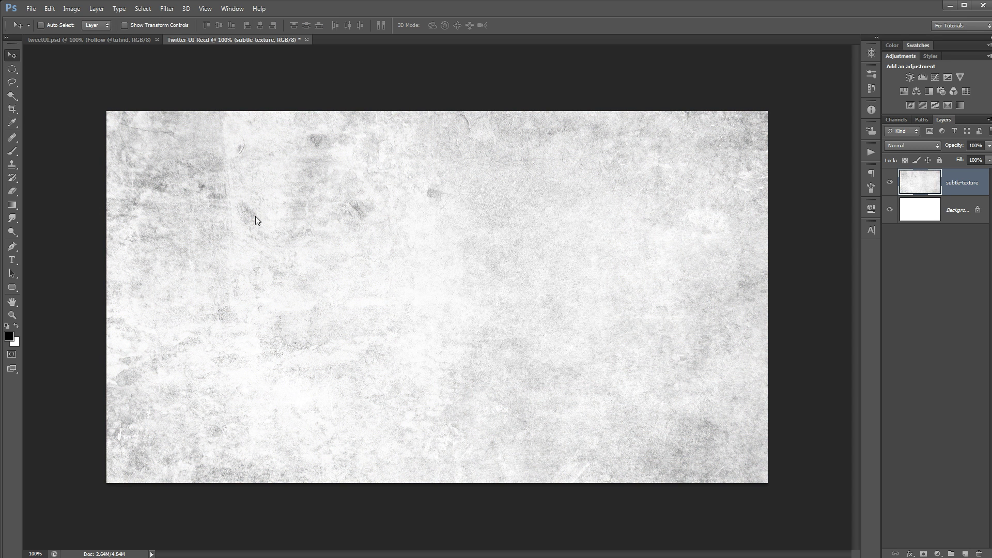
click(890, 181)
click(890, 182)
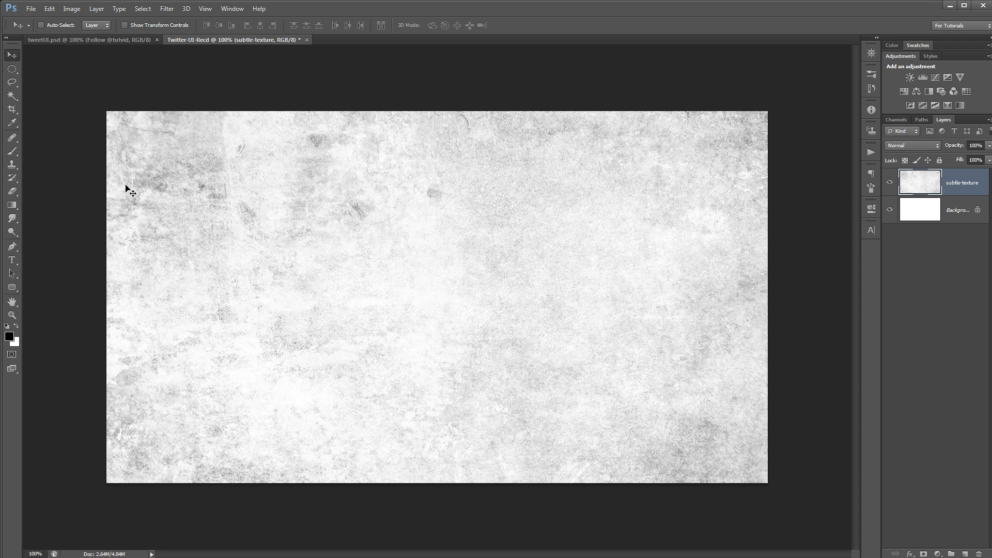
Step: Set up the Rounded Rectangle Tool in Shape mode with a black fill and no stroke
drag(19, 286, 50, 298)
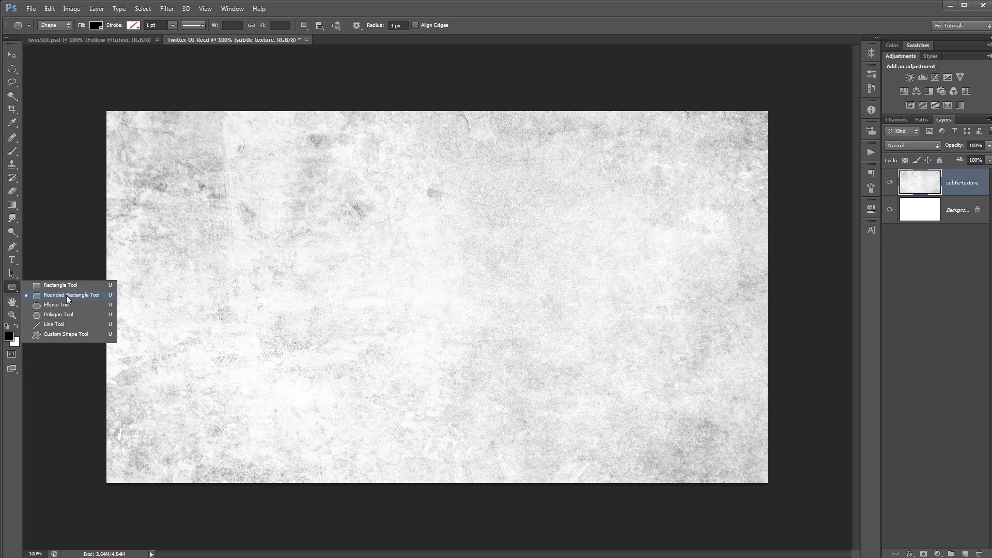
click(67, 296)
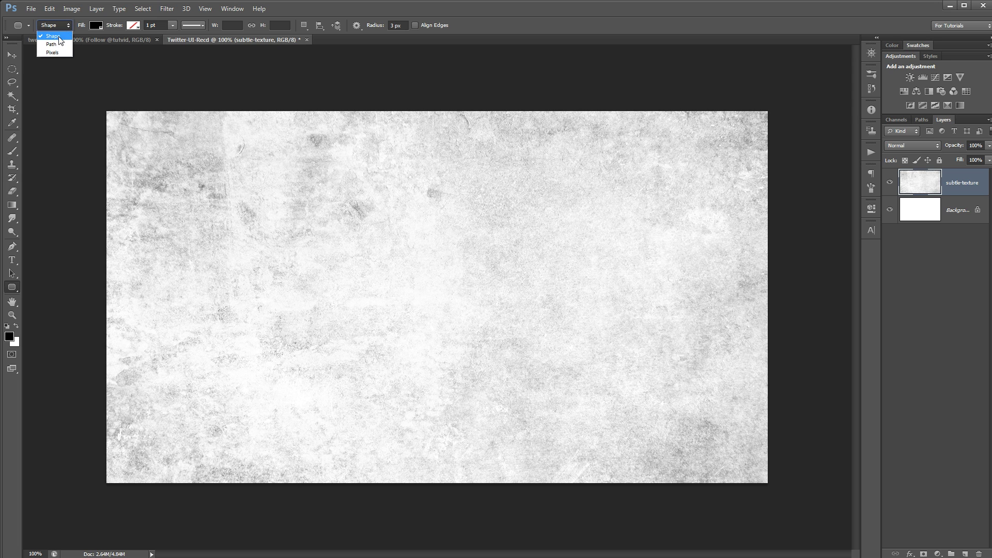
click(57, 34)
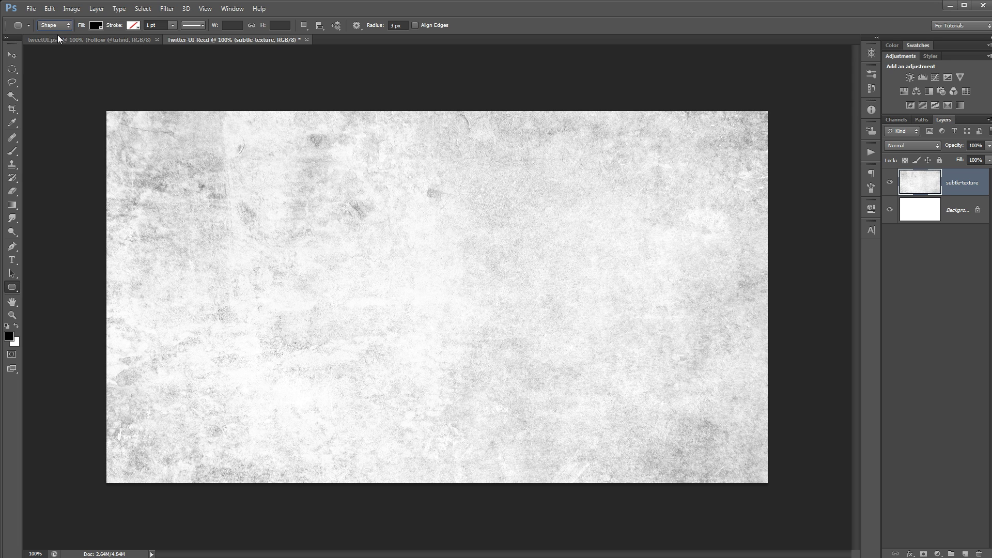
click(134, 26)
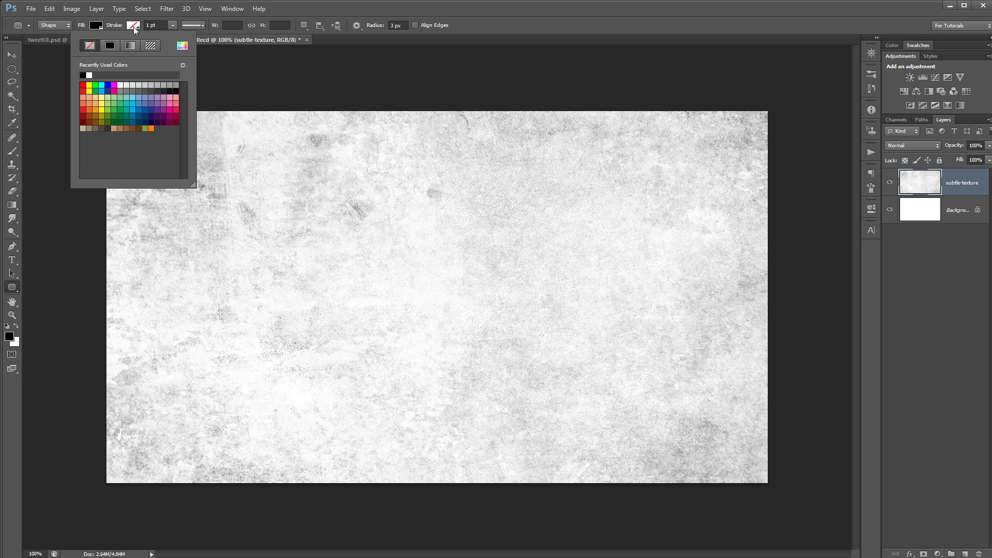
click(281, 53)
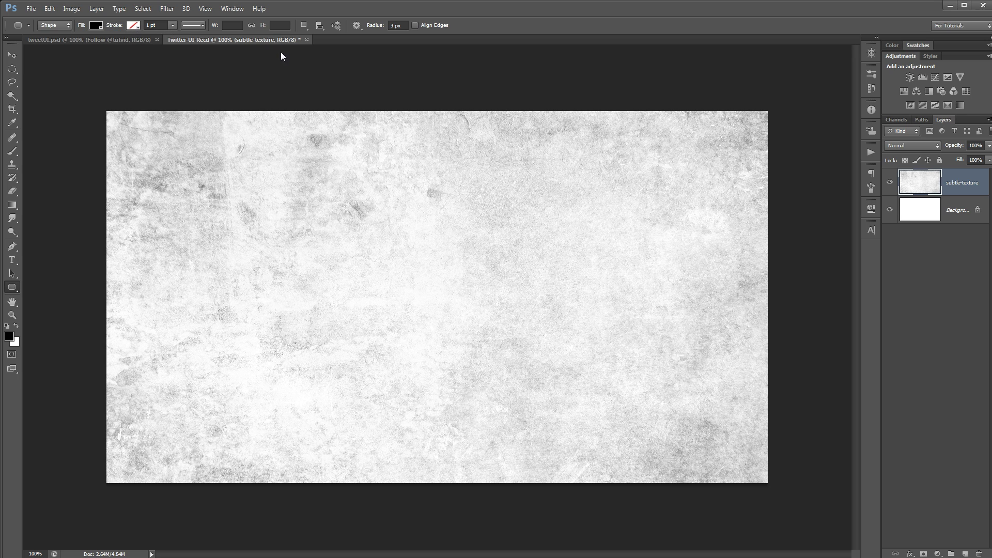
Step: Create a 100 × 100 px rounded rectangle with a 5 px radius and move it slightly higher, left of the canvas centre
double_click(391, 25)
click(486, 323)
drag(481, 304, 362, 261)
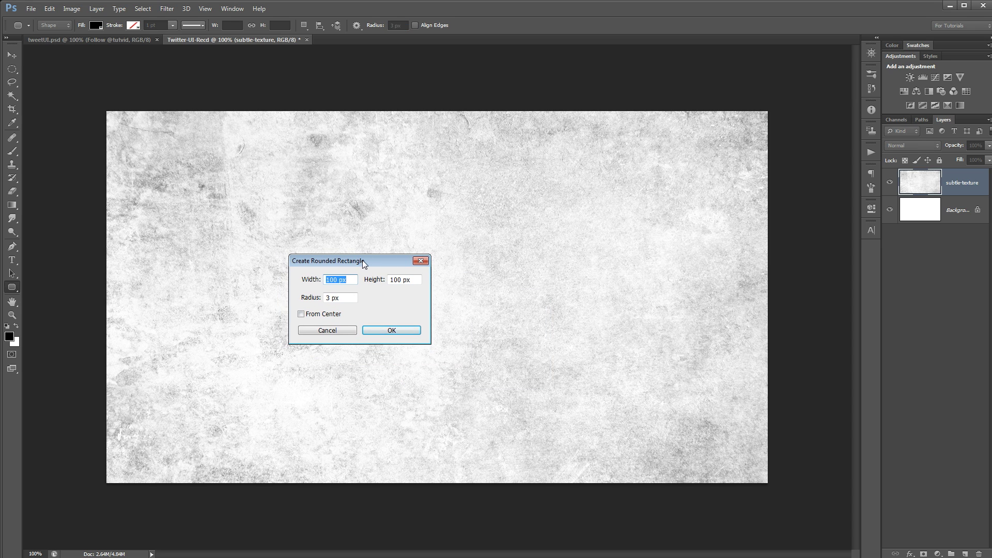
double_click(328, 299)
drag(358, 265, 370, 268)
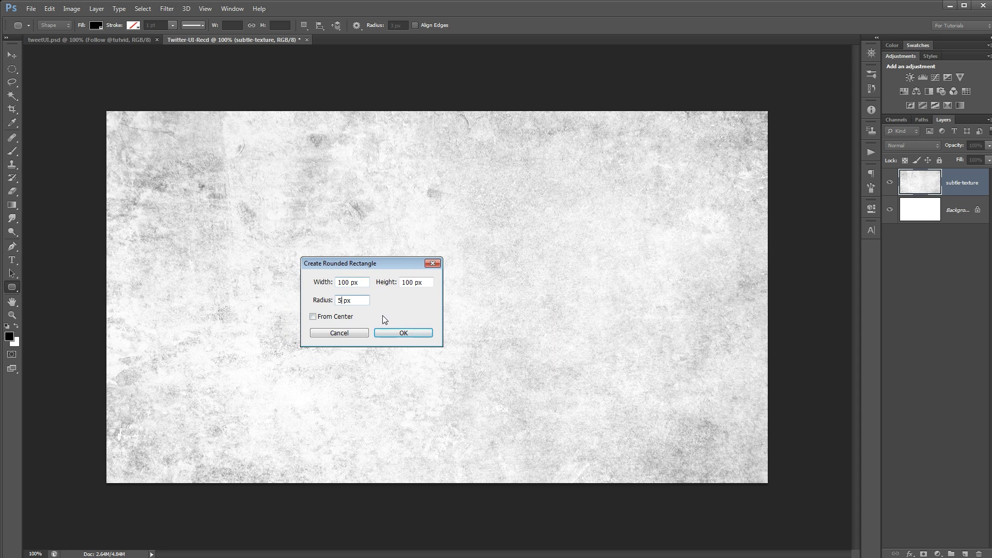
click(410, 332)
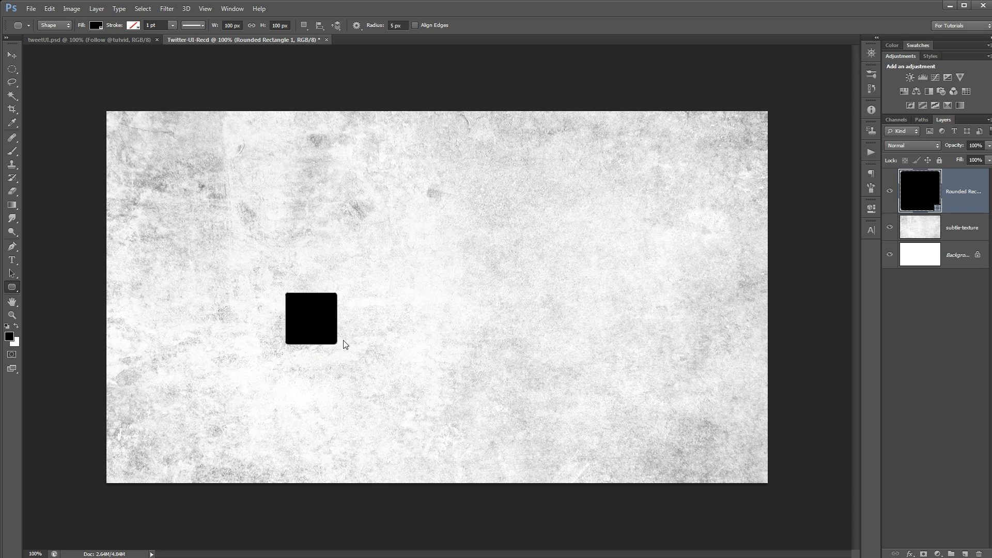
key(v)
mouse_move(325, 310)
mouse_down()
mouse_move(327, 266)
mouse_move(309, 307)
mouse_up()
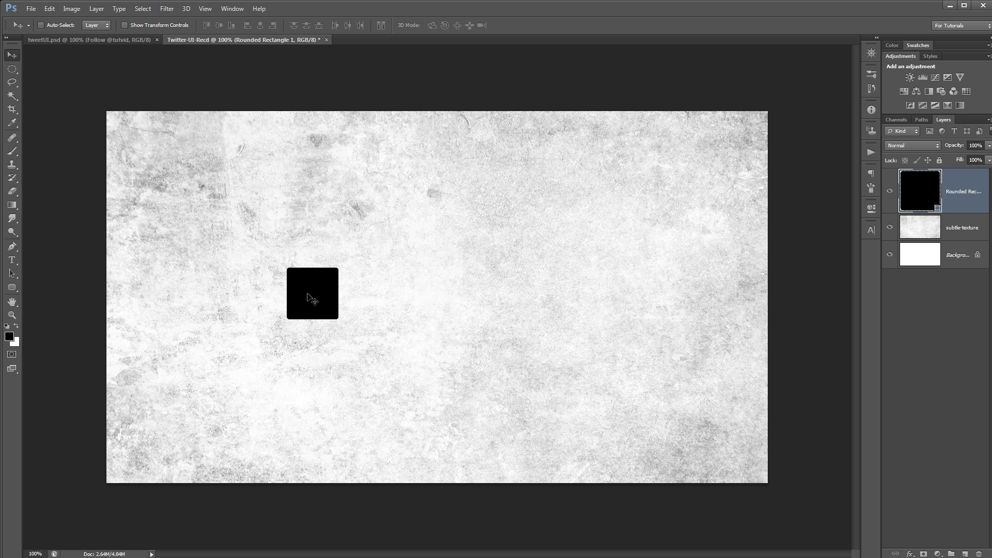
Step: Place avatar.jpg above the rounded rectangle layer, scaled to 29.40% and positioned so it fully covers the black square
key(ctrl+alt+o)
drag(241, 188, 653, 281)
drag(506, 284, 488, 271)
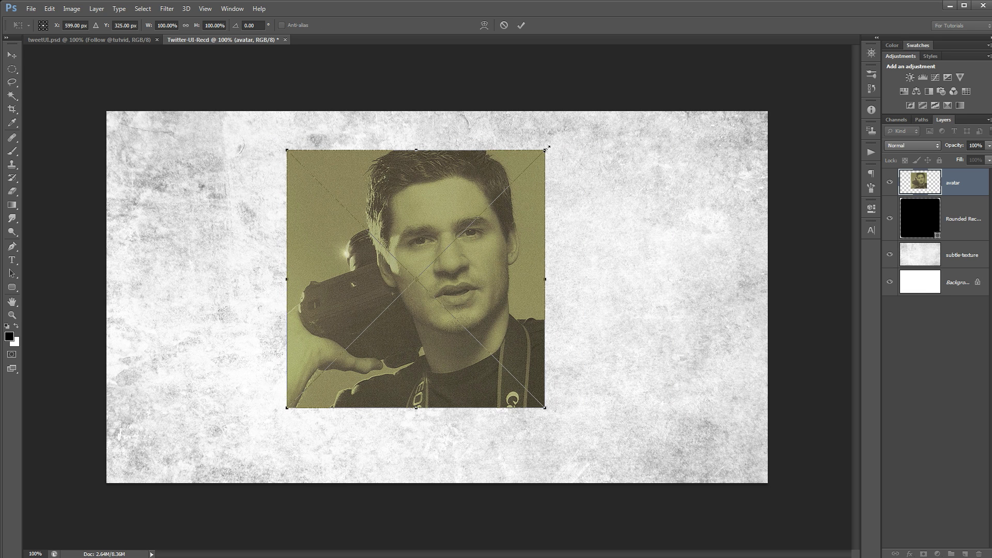
drag(547, 150, 339, 272)
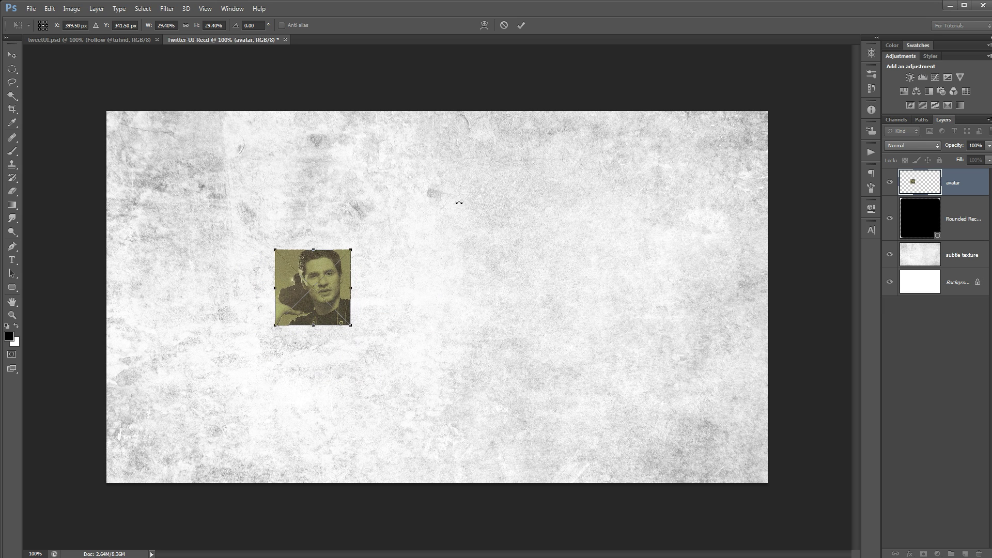
click(523, 25)
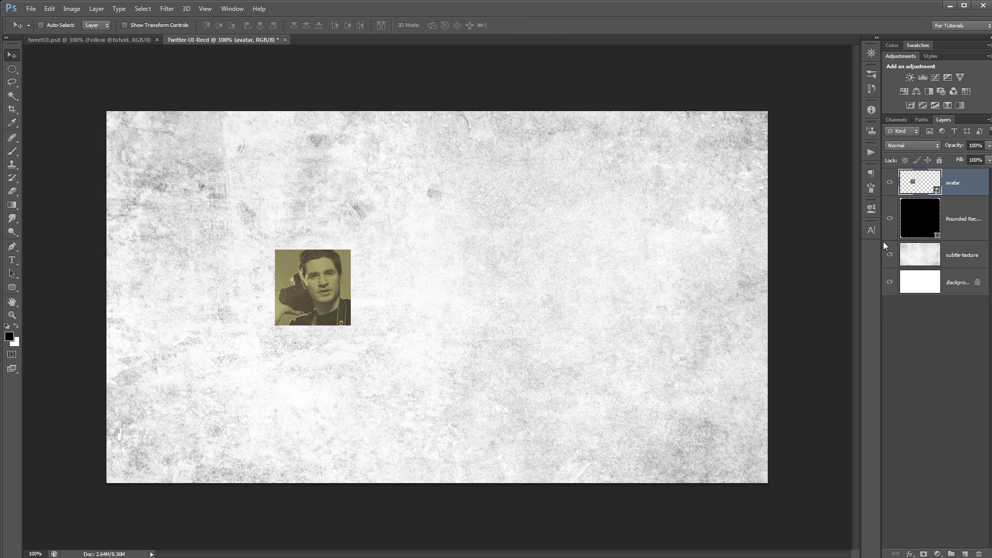
Step: Clip the avatar layer to the rounded rectangle layer below it
drag(882, 128, 826, 129)
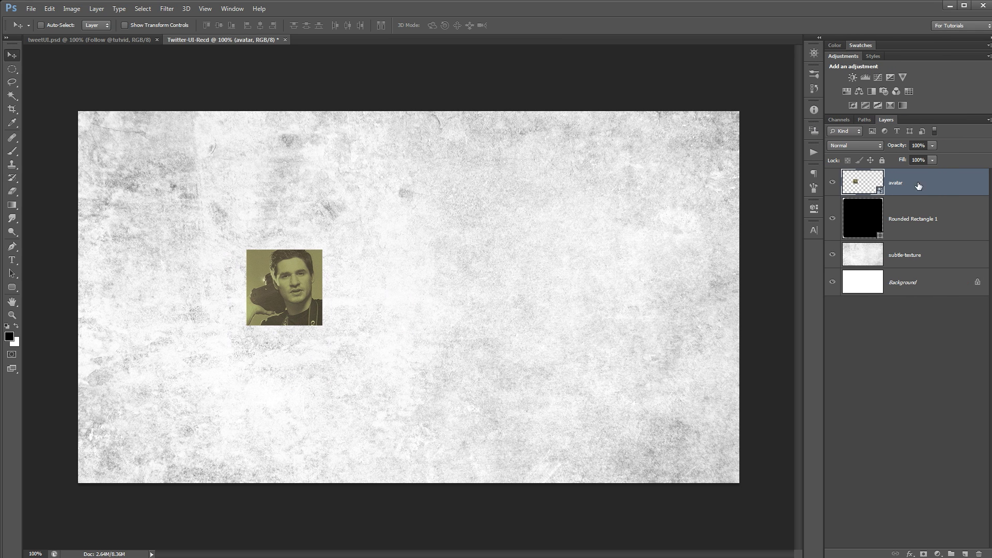
click(909, 220)
click(934, 184)
alt+click(904, 193)
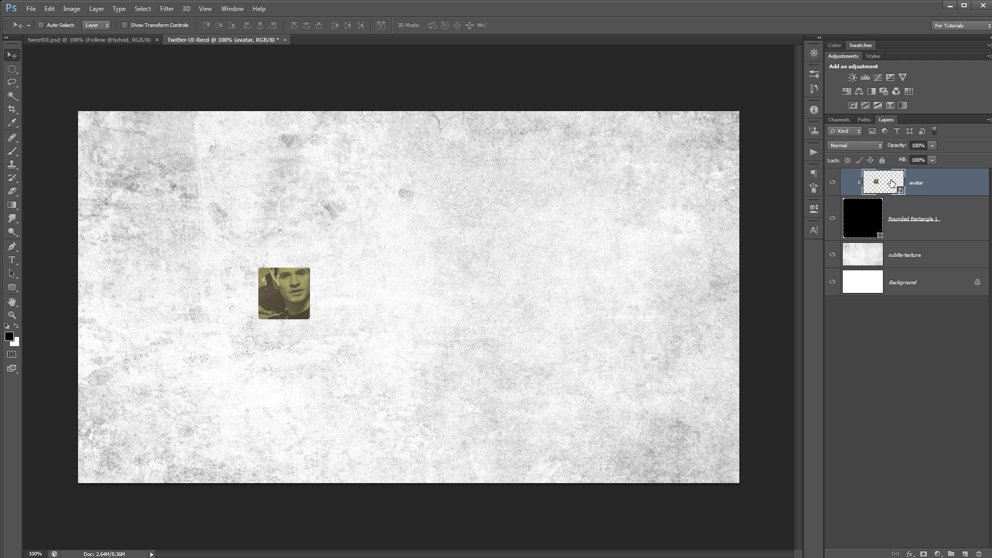
Step: Shift the clipped avatar slightly lower and scale it to 24.40% so the face fits inside the rounded rectangle
click(866, 219)
click(884, 182)
drag(294, 293, 294, 300)
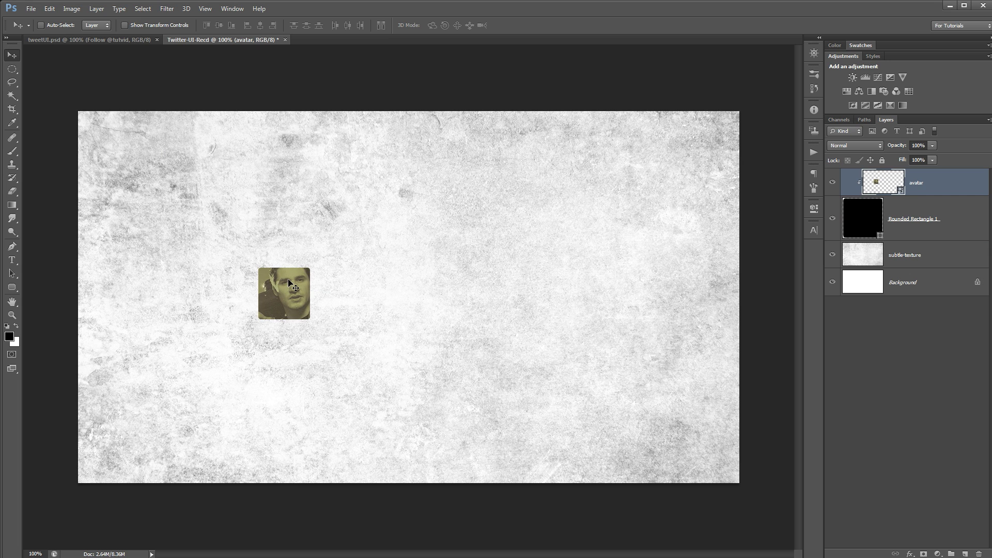
key(ctrl+t)
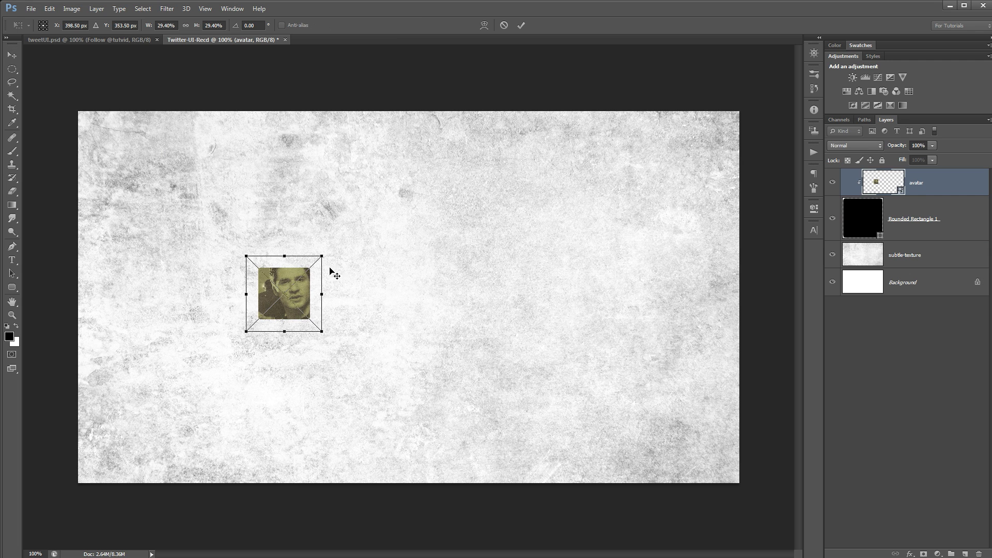
drag(324, 255, 314, 259)
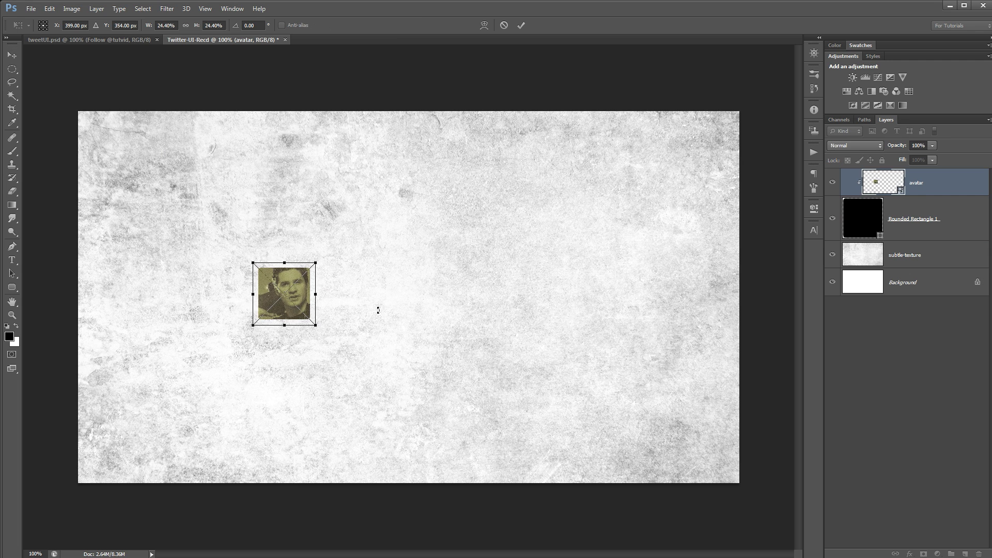
key(Return)
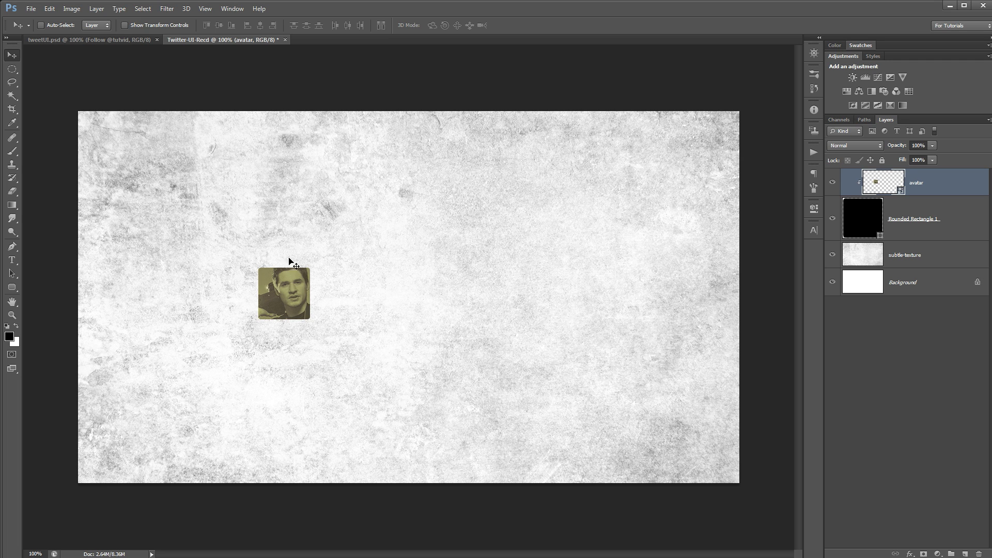
Step: Duplicate the Rounded Rectangle 1 layer beneath the original and nudge the lower copy 10 px down
click(947, 227)
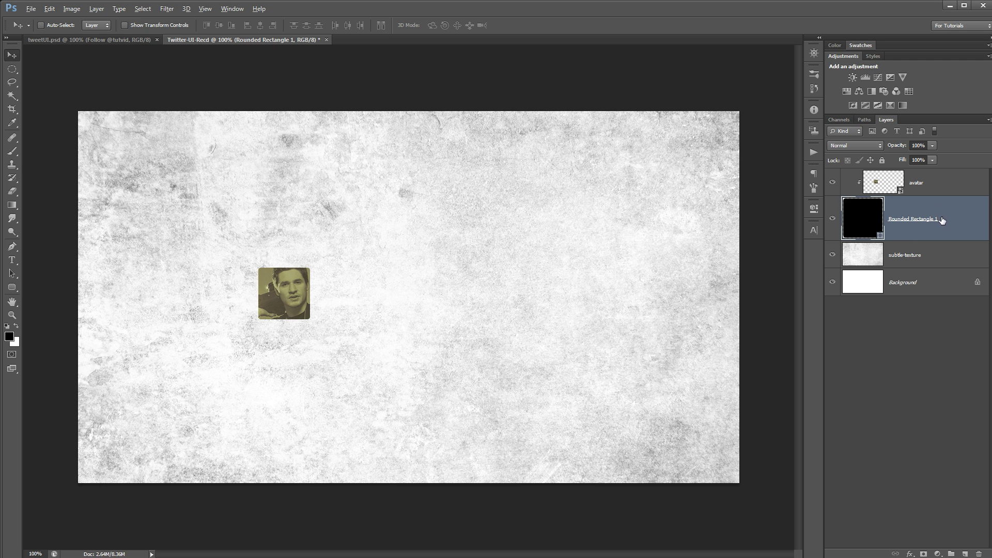
drag(920, 213, 916, 238)
click(931, 220)
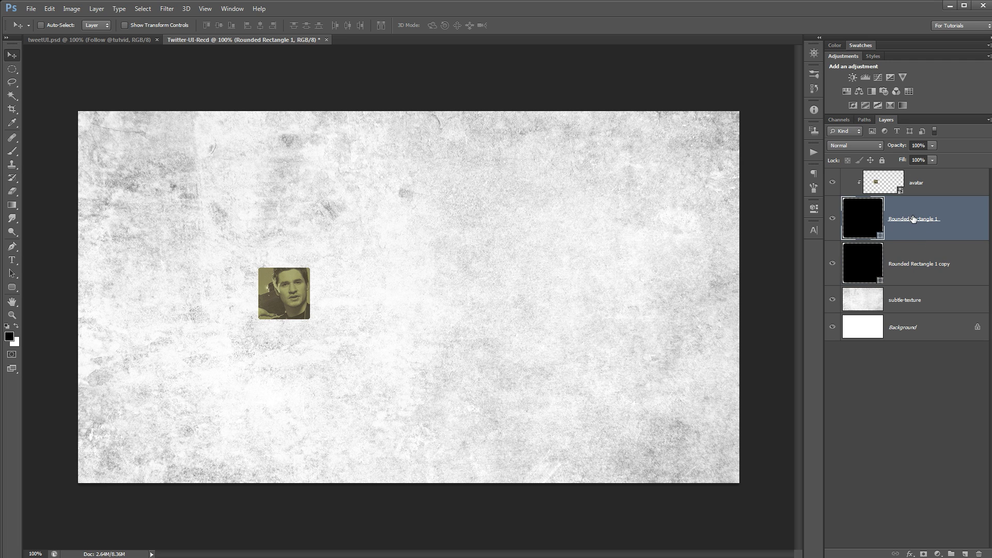
drag(888, 240, 893, 247)
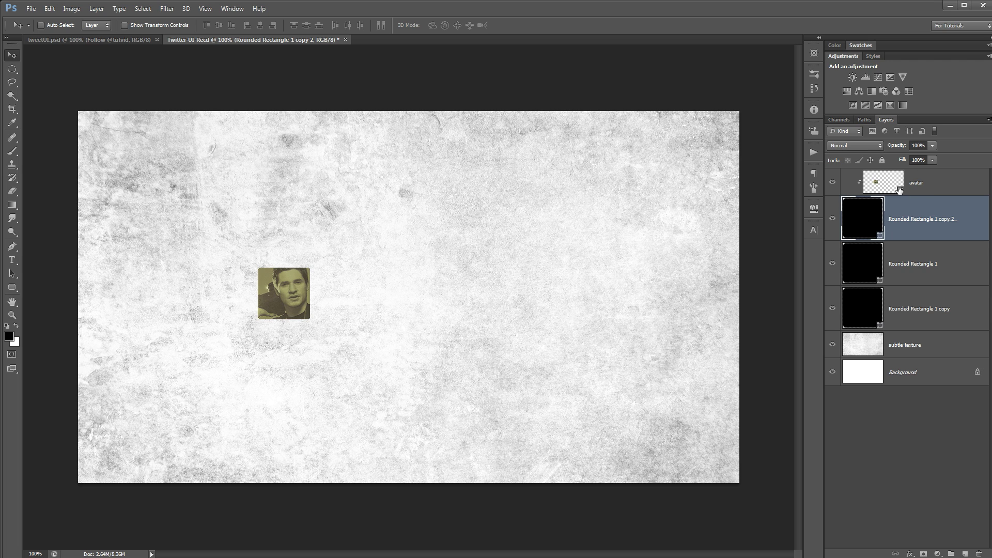
key(ctrl+z)
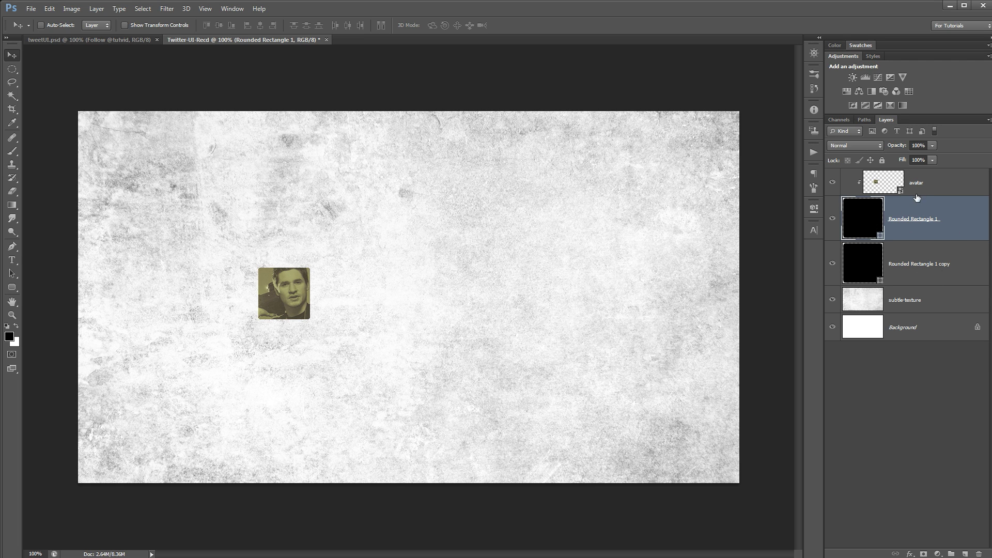
click(939, 257)
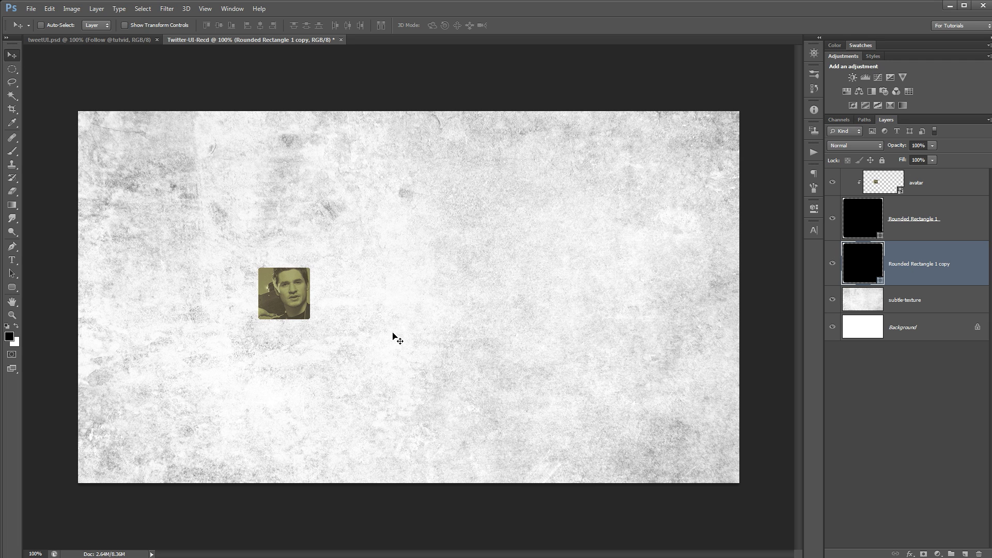
key(shift+Down)
Step: Add a linear Gradient Overlay at a 90° angle to the lower rectangle copy
key(z)
click(310, 310)
click(398, 313)
drag(449, 299, 409, 333)
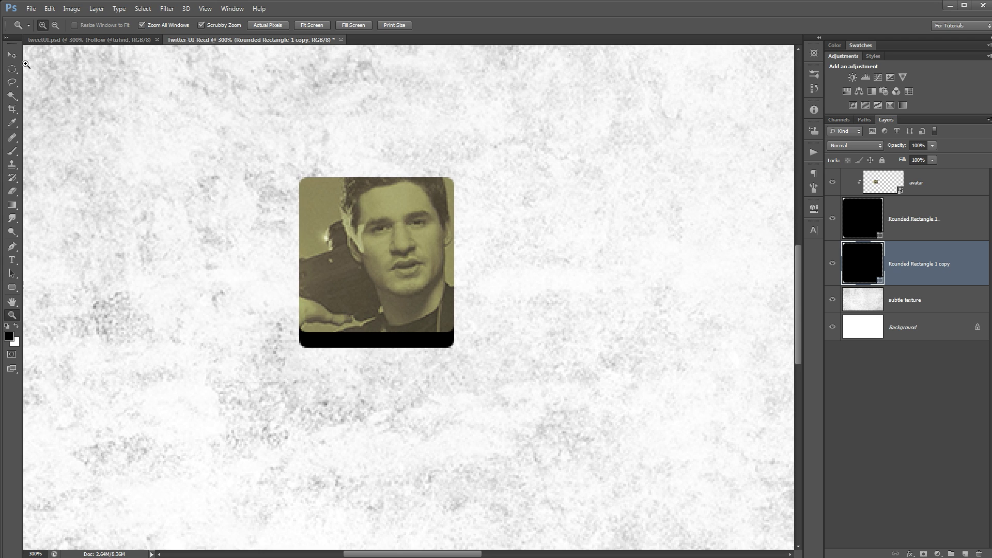
click(13, 55)
click(96, 9)
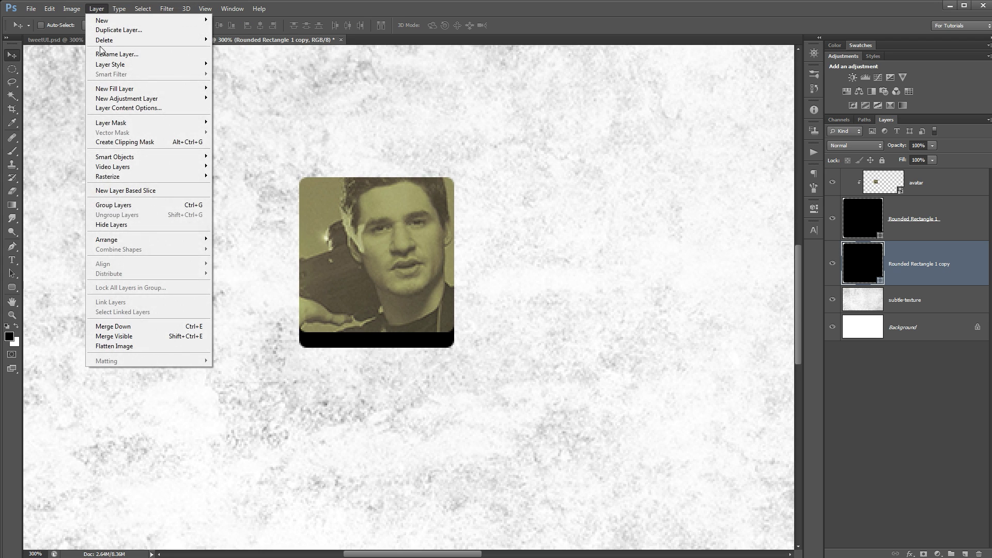
mouse_move(154, 64)
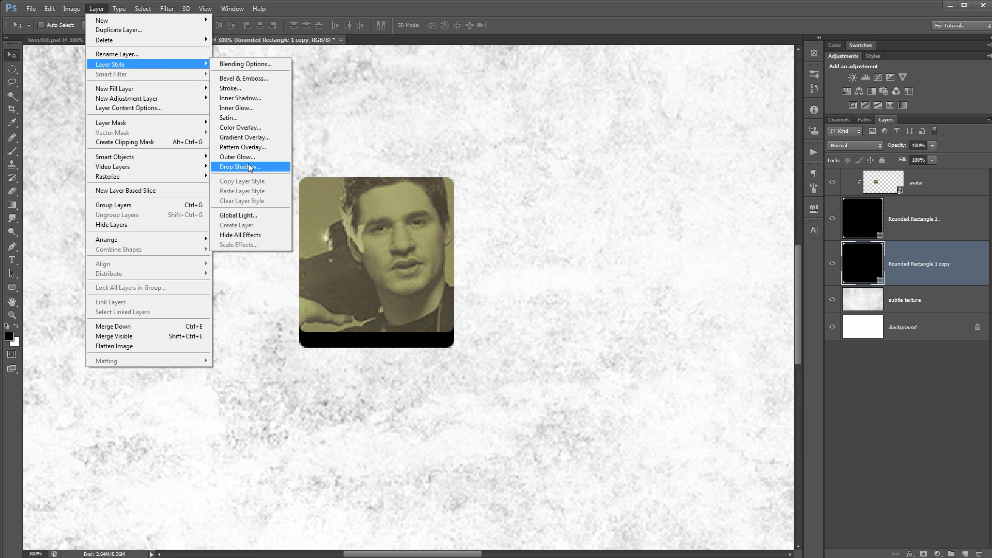
key(Return)
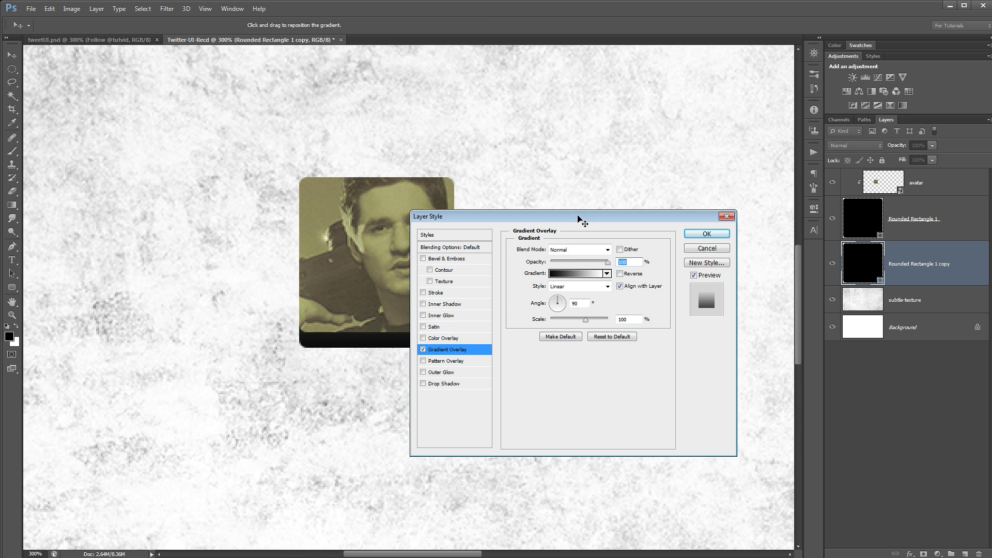
drag(578, 213, 719, 139)
double_click(706, 227)
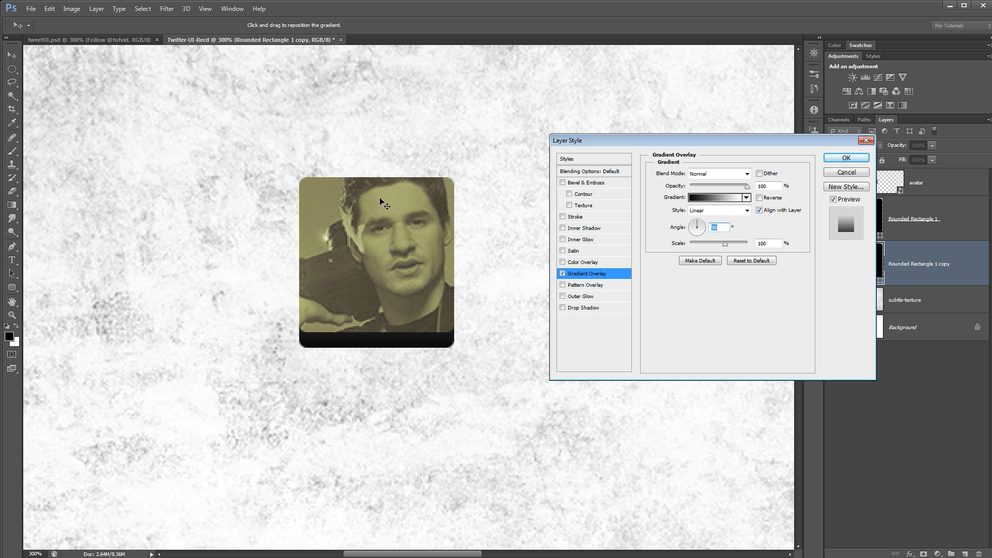
drag(739, 142, 664, 131)
Step: Move the gradient's white stop to 25% and recolour it #8d885e, sampled from the avatar's background
click(643, 188)
drag(486, 139, 624, 110)
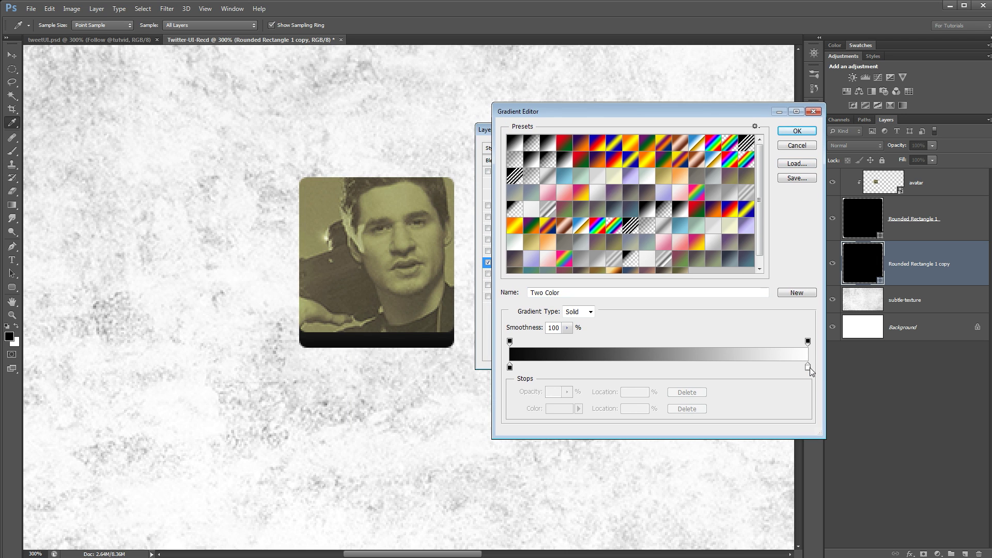
drag(808, 367, 584, 360)
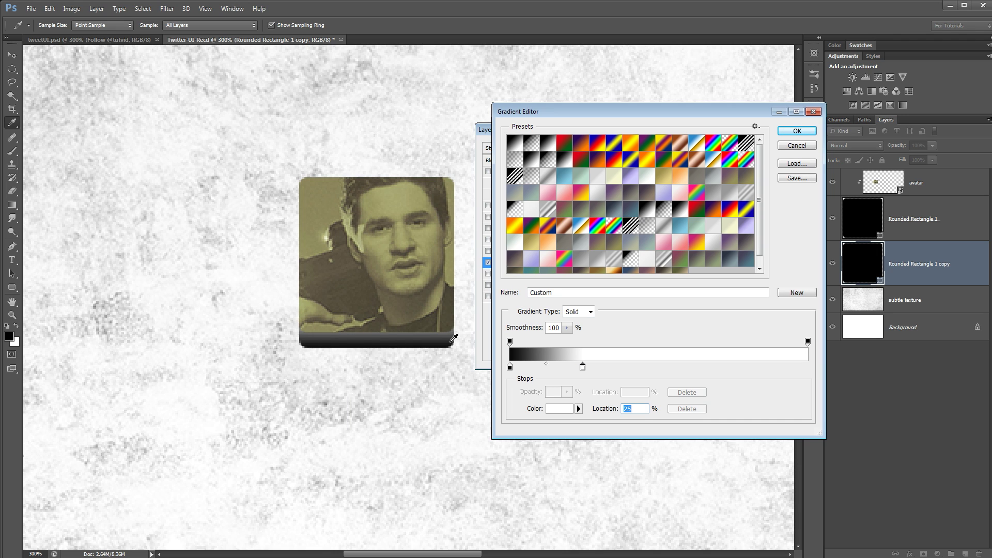
double_click(583, 365)
drag(694, 182, 608, 182)
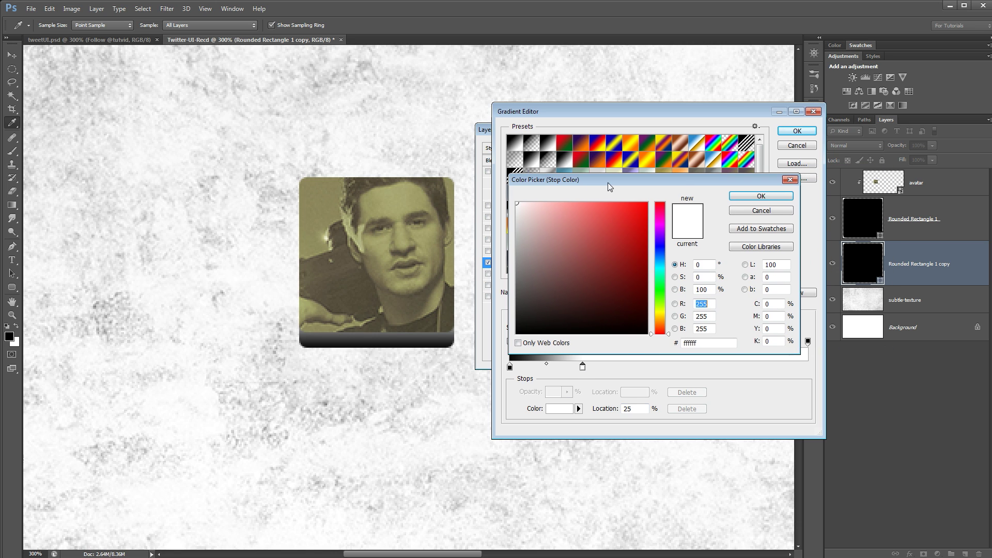
click(326, 204)
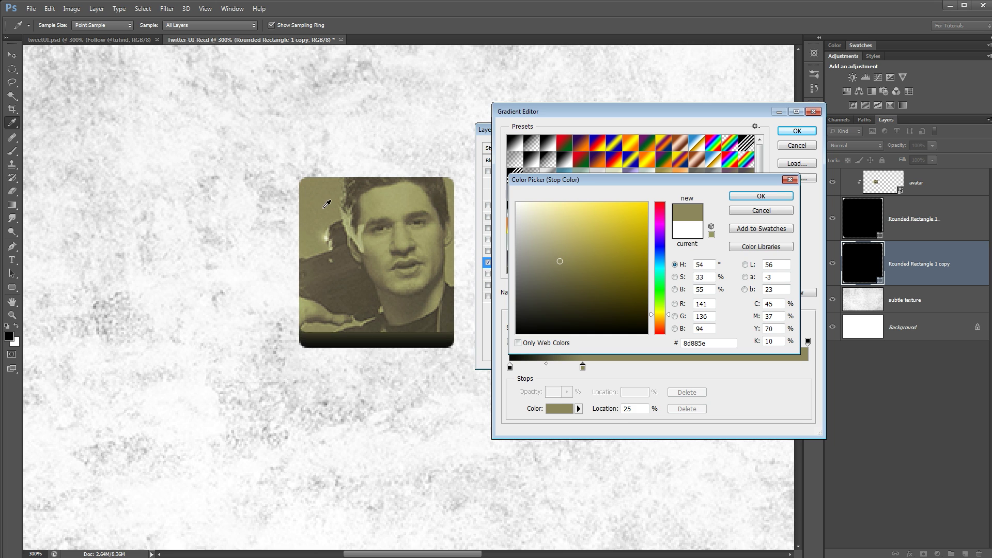
click(761, 197)
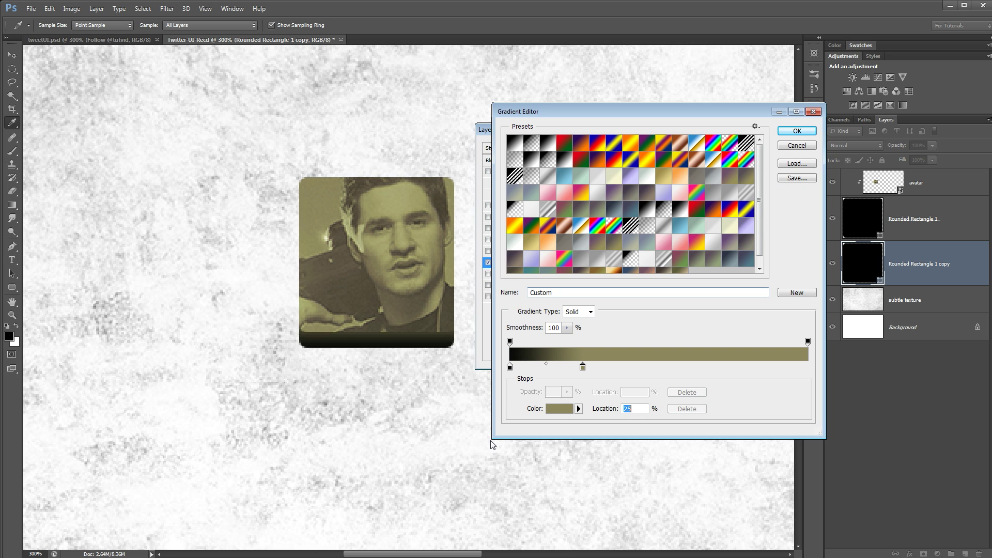
Step: Recolour the gradient's black stop with an olive sampled from the avatar's background, lowering its brightness to 36%
double_click(510, 367)
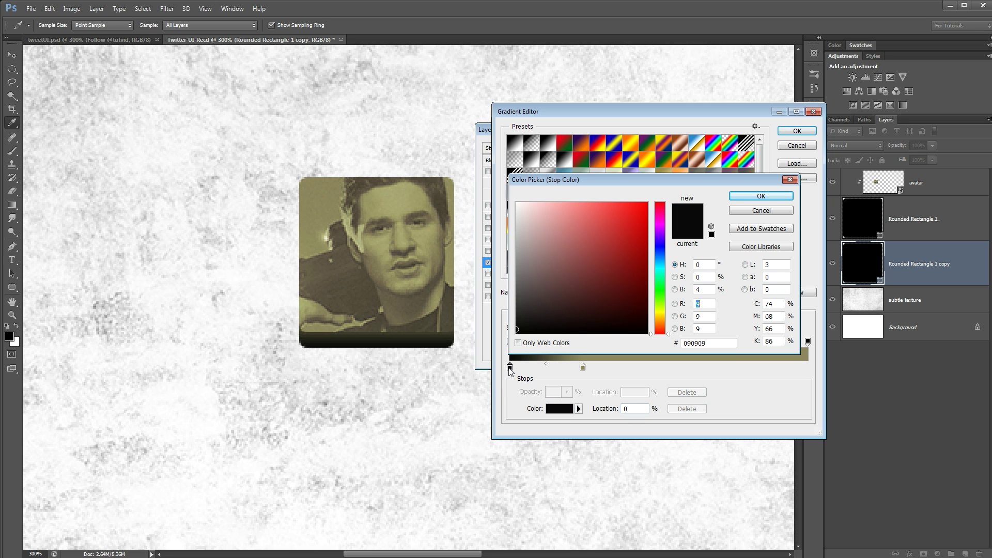
click(323, 198)
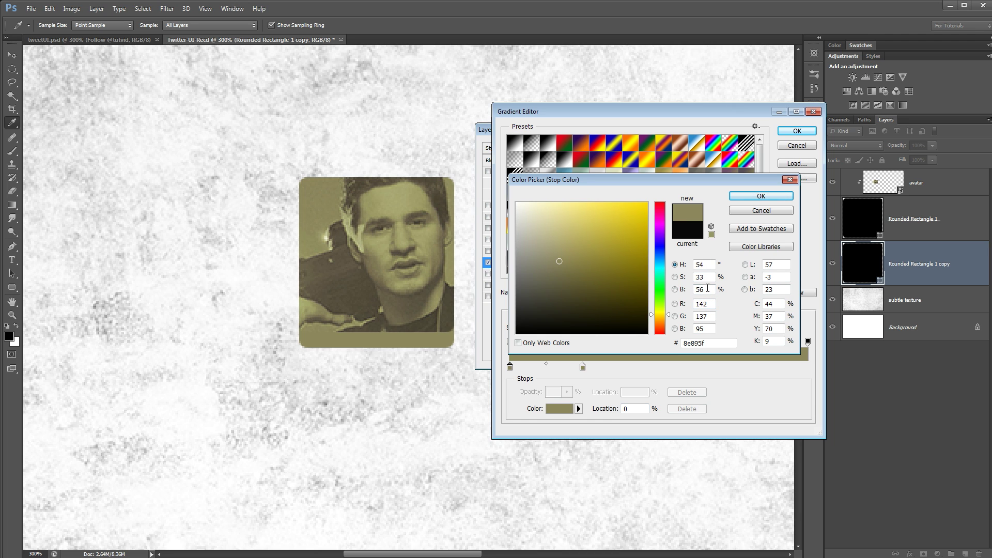
key(Down)
key(Down)
key(Down)
key(Down)
key(Down)
key(Down)
key(Down)
key(Down)
key(Down)
key(Down)
key(Down)
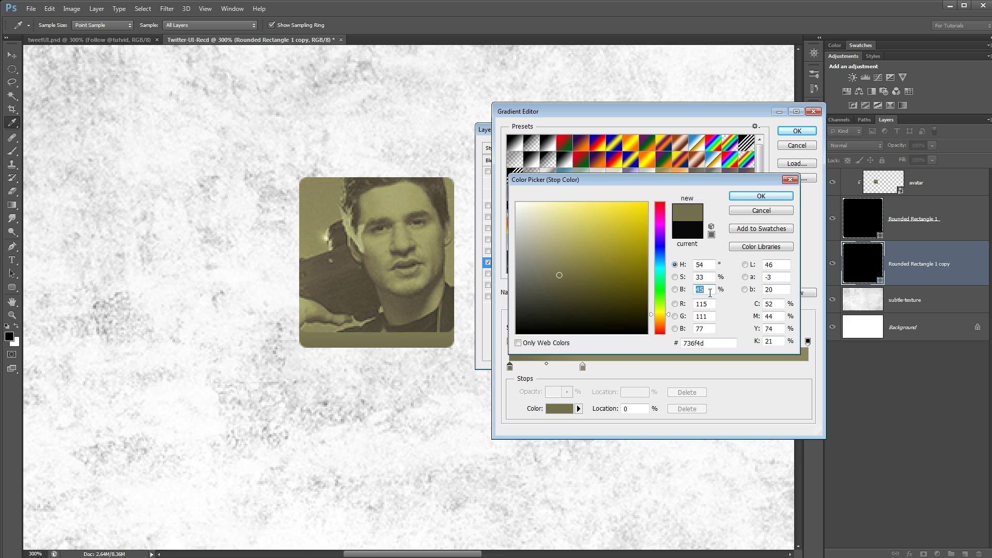
key(Down)
key(Down)
key(Down)
key(Down)
key(Down)
key(Down)
key(Down)
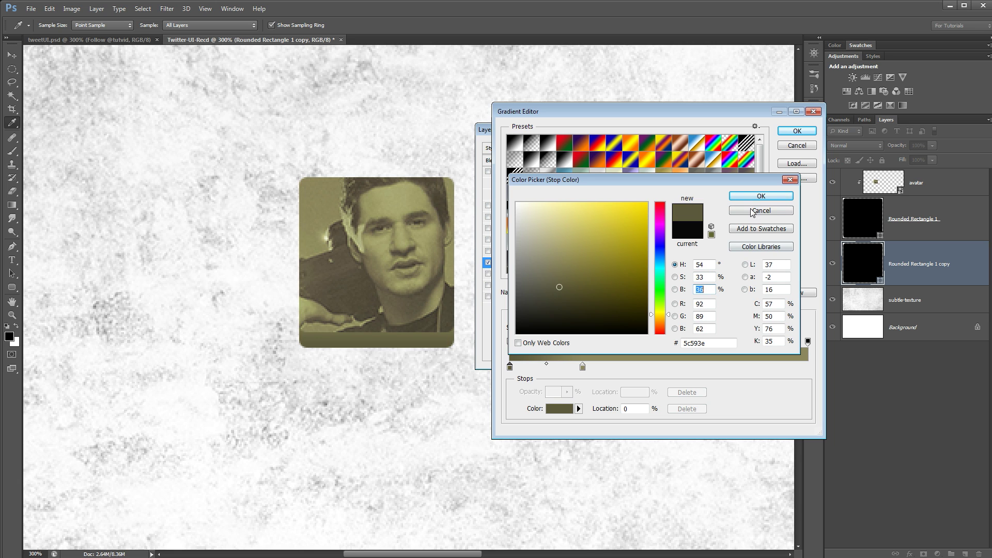
click(759, 196)
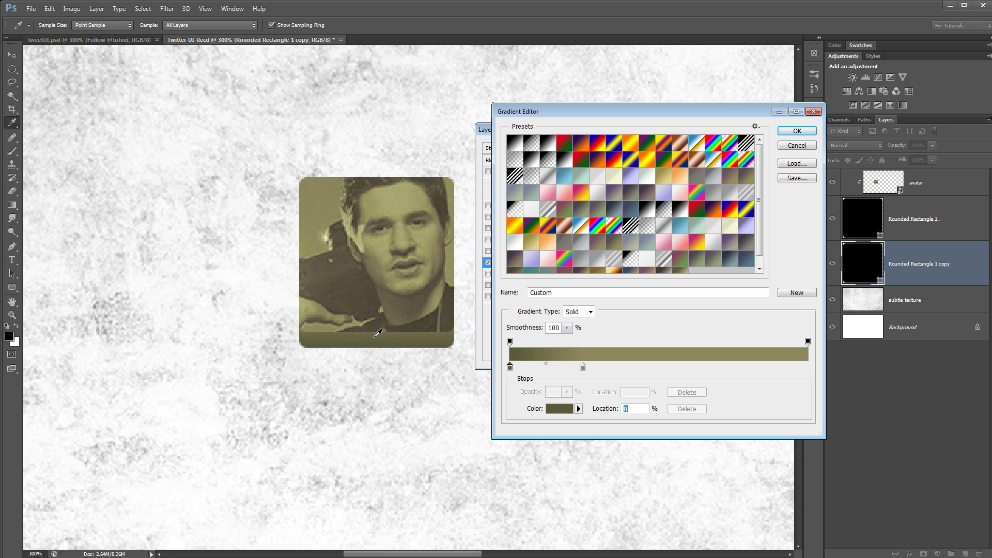
Step: Darken the gradient's starting stop to 28% brightness (#474530) and apply the Gradient Overlay
double_click(510, 367)
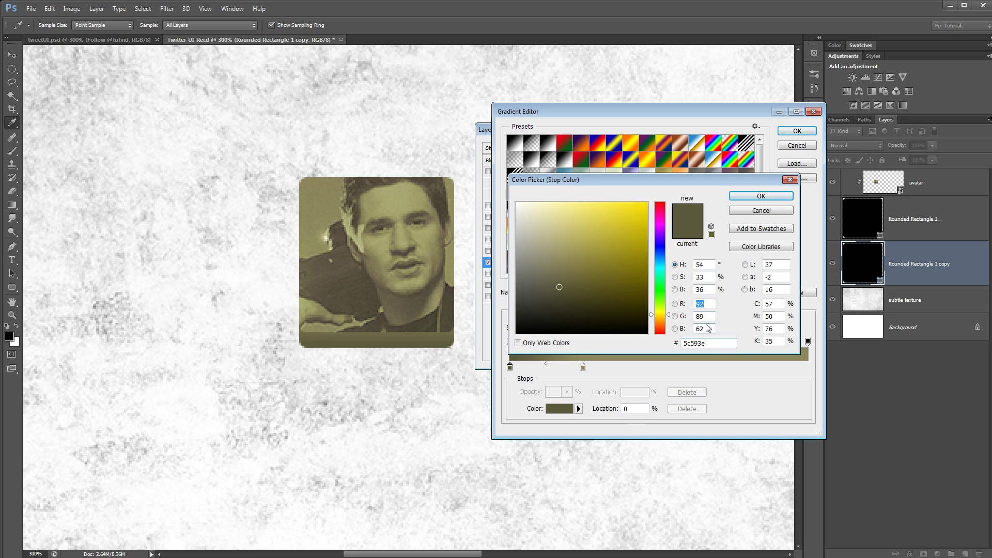
click(710, 288)
key(shift+Down)
key(Up)
key(Up)
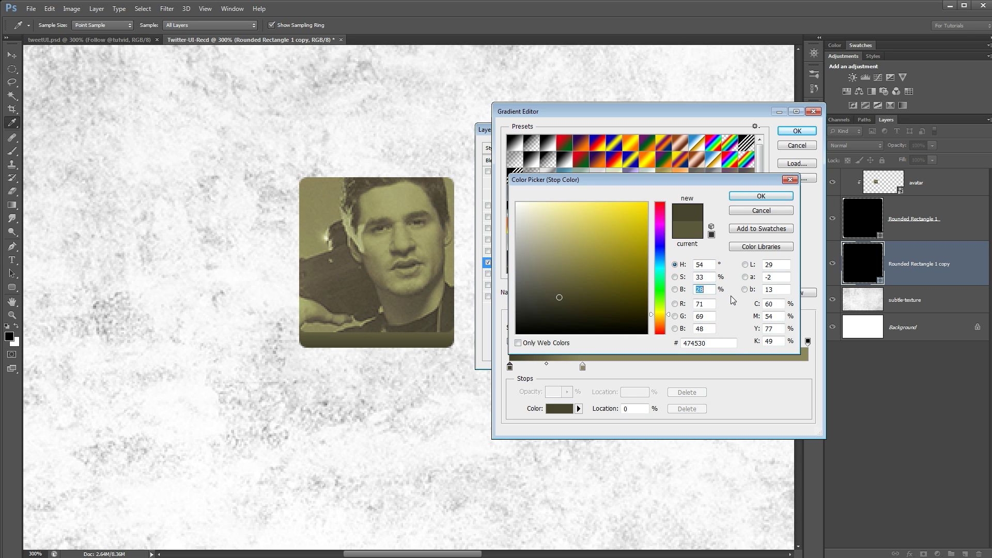
click(761, 196)
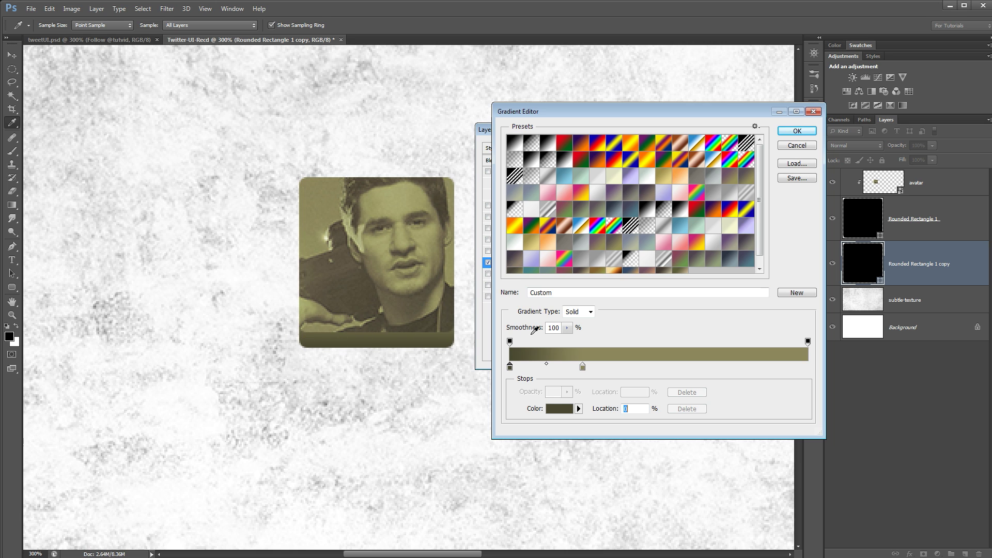
click(797, 131)
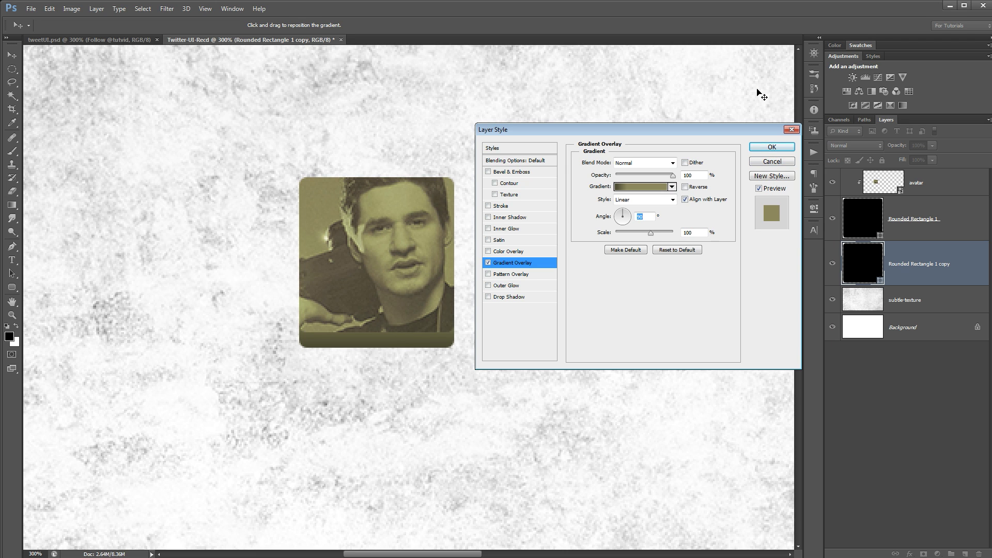
click(772, 147)
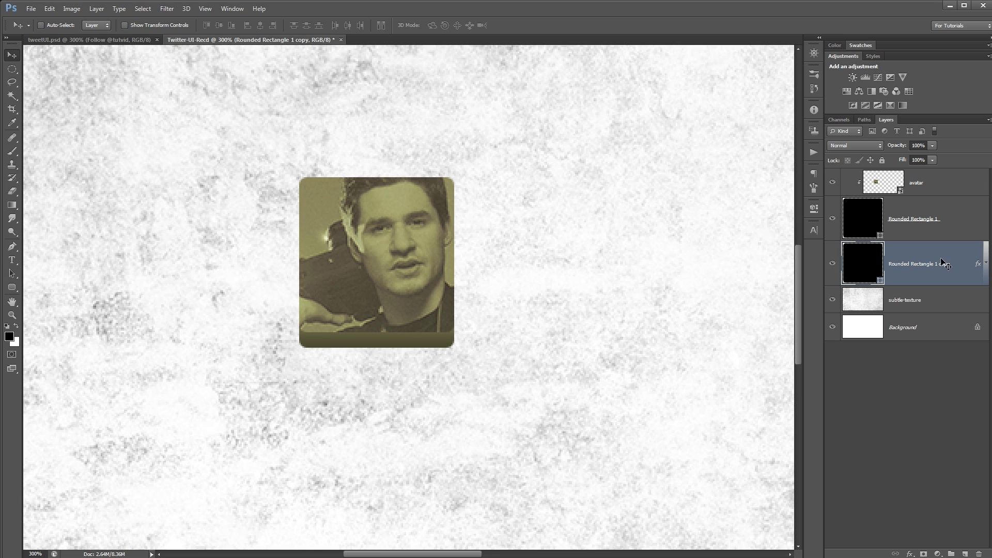
Step: Duplicate the Rounded Rectangle 1 layer above the avatar layer and set the copy's fill to 0%
click(911, 216)
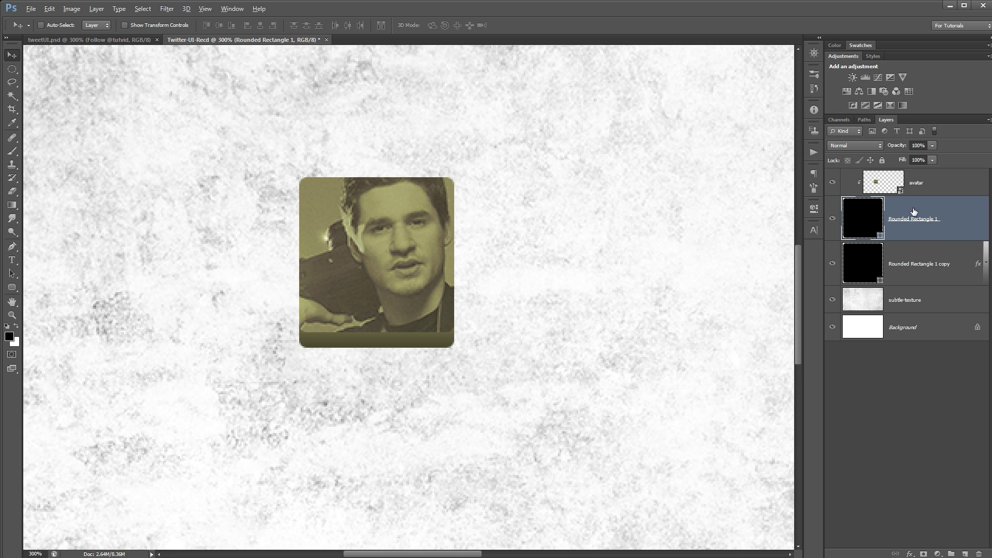
drag(938, 219, 939, 175)
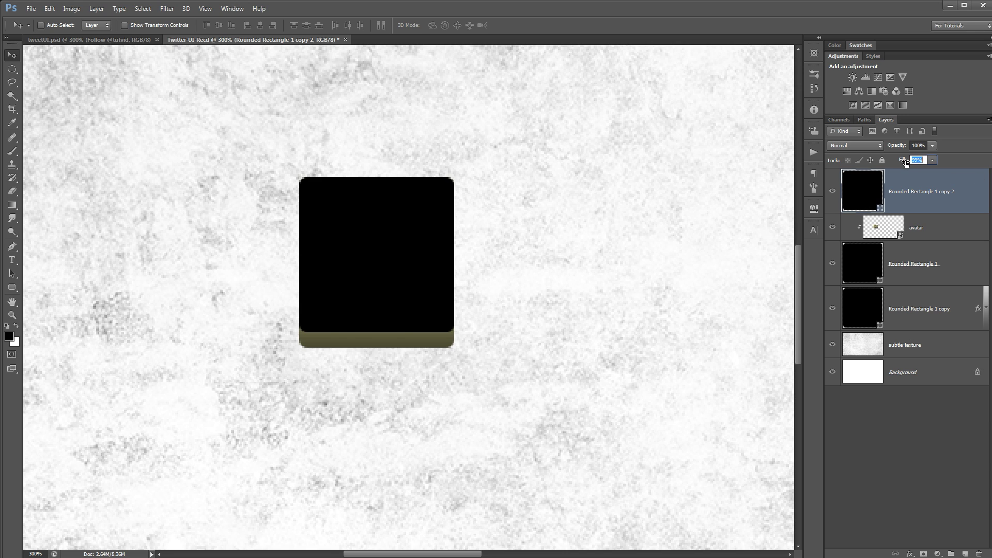
drag(906, 160, 763, 178)
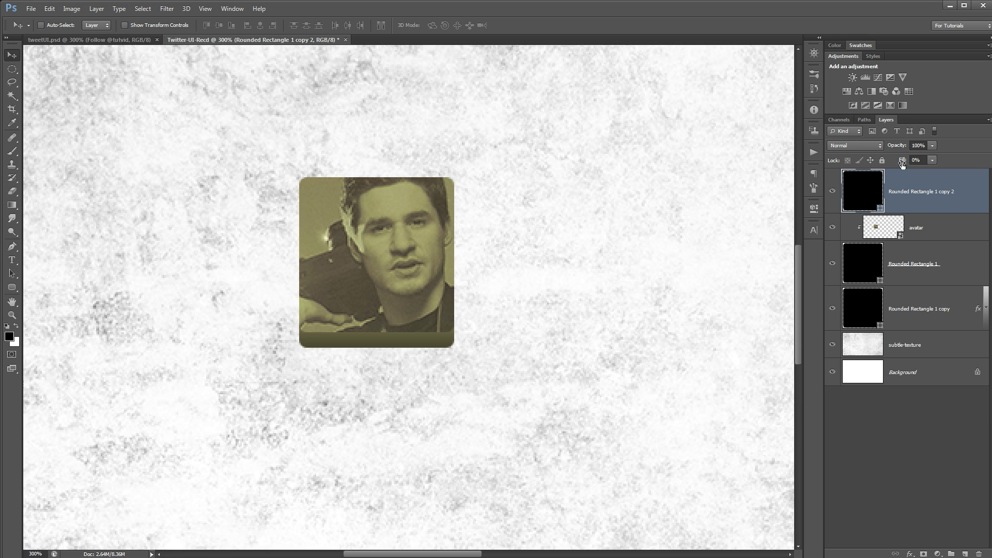
click(833, 193)
click(833, 192)
Step: Add a Bevel & Emboss effect to the top rounded rectangle copy with 500% depth and 1 px size
click(97, 8)
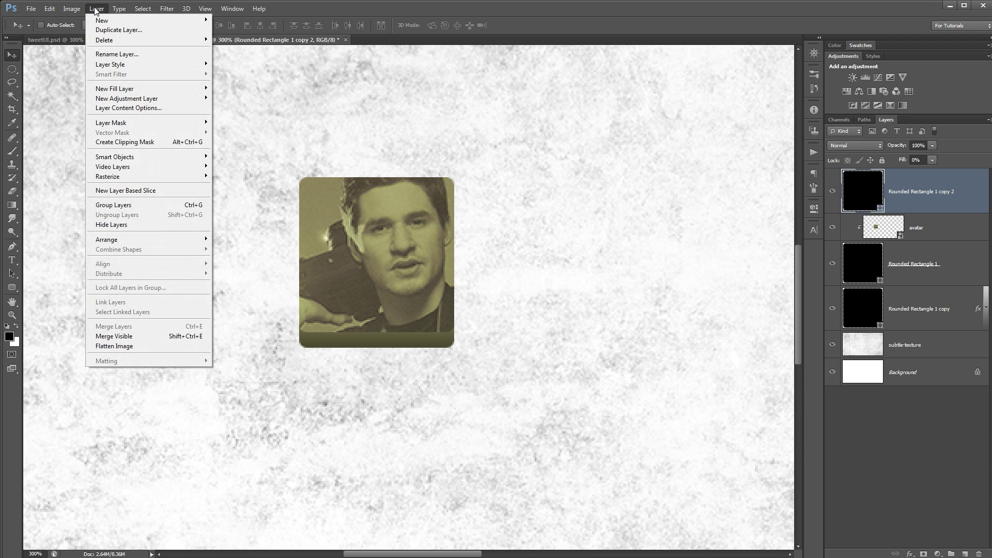
mouse_move(115, 66)
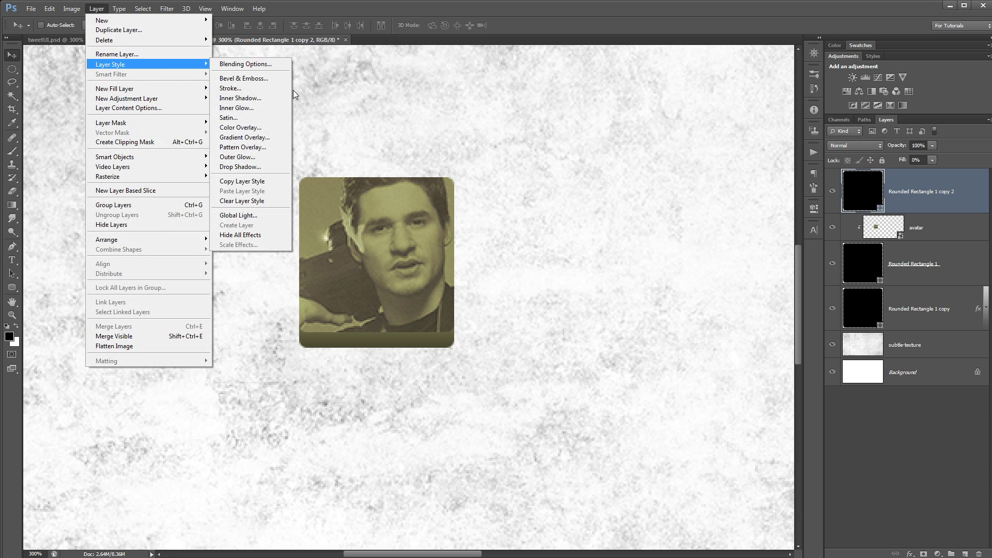
click(255, 78)
drag(677, 134, 701, 132)
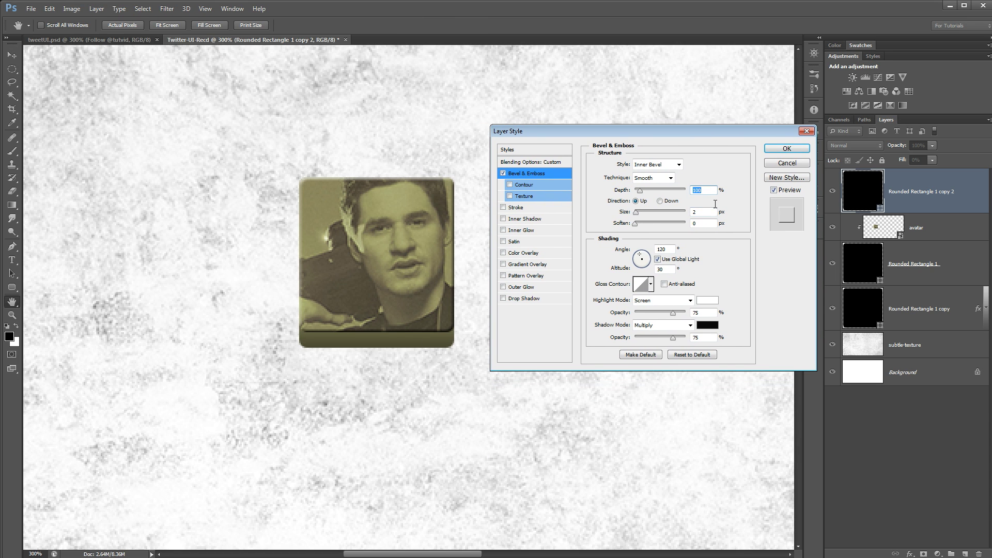
text(500)
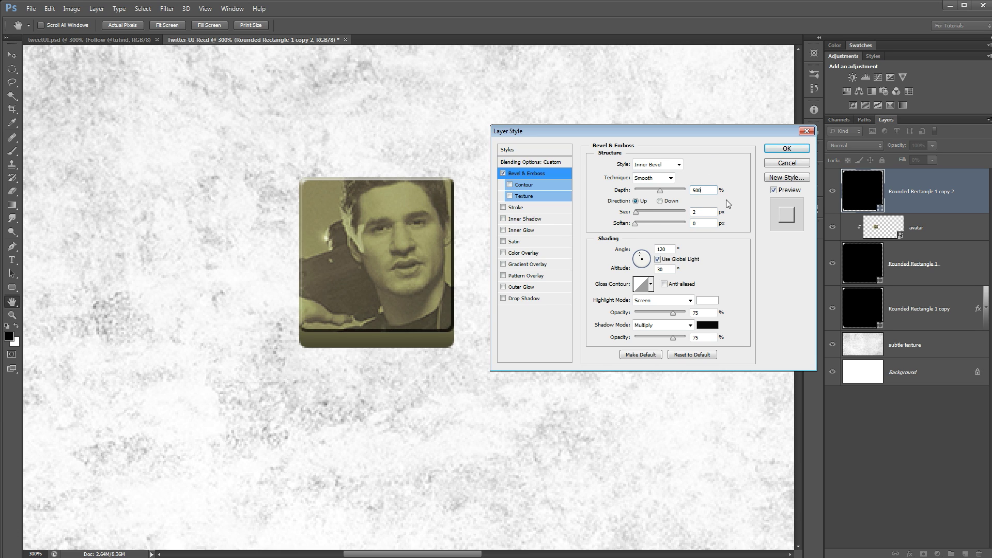
key(Tab)
text(1)
Step: Set the bevel's highlight opacity to 50% and its shadow opacity to 0%
double_click(657, 268)
click(703, 313)
text(50)
key(Tab)
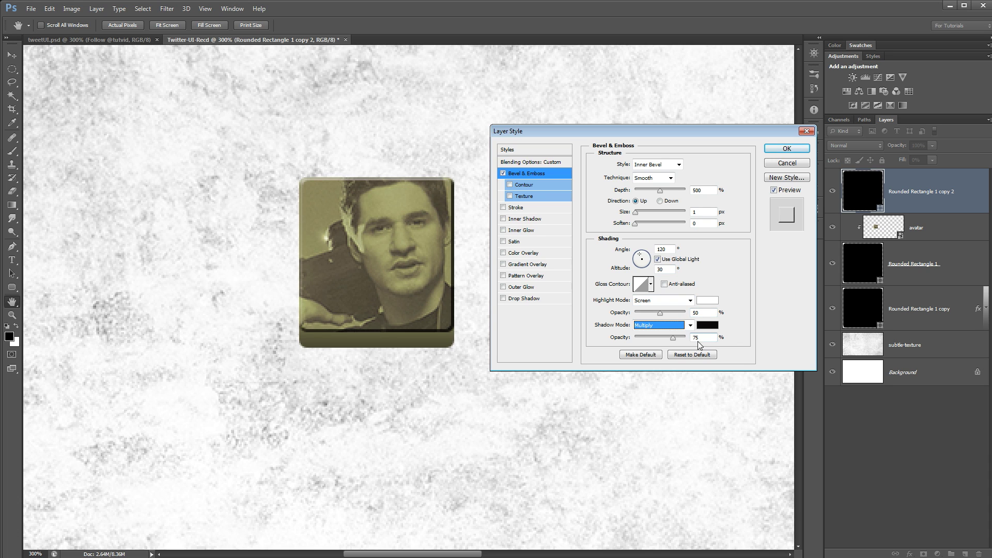
drag(671, 339, 615, 340)
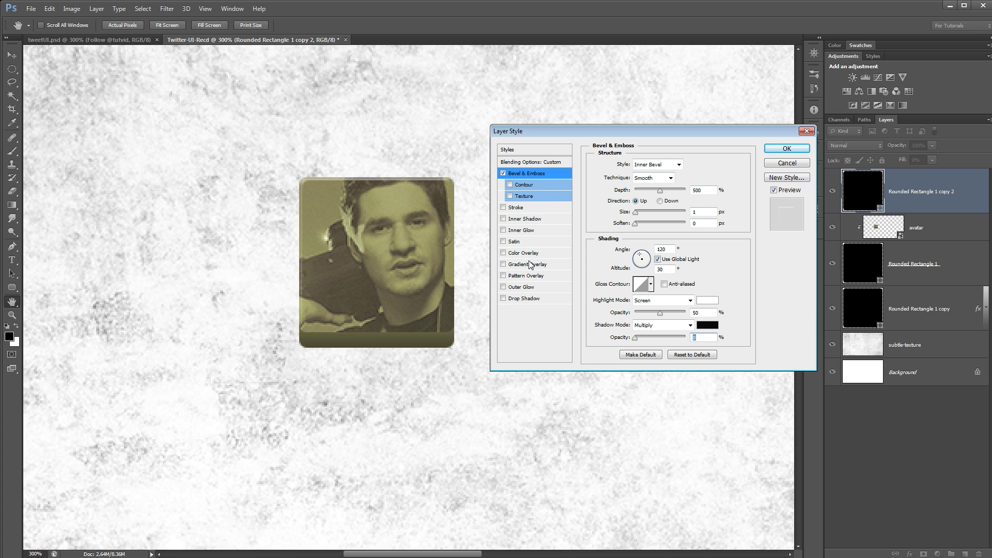
Step: Add an Inner Shadow to the same layer with Normal blend mode and white (#ffffff) as its colour
click(516, 221)
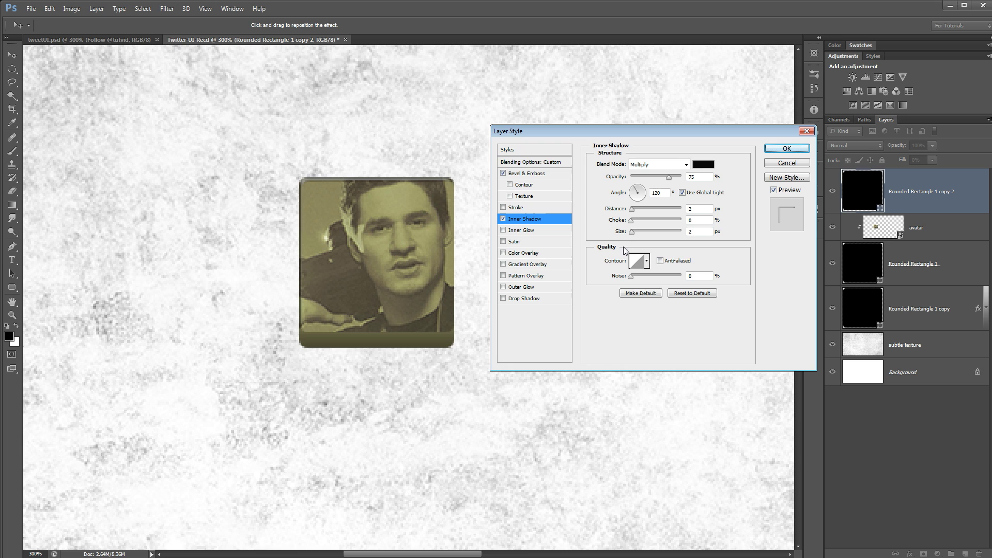
click(661, 165)
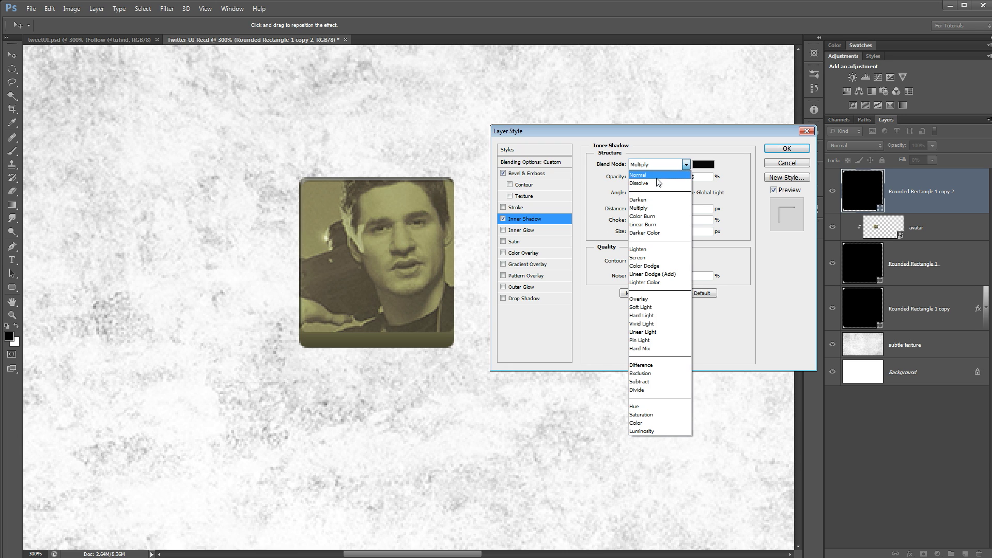
click(656, 176)
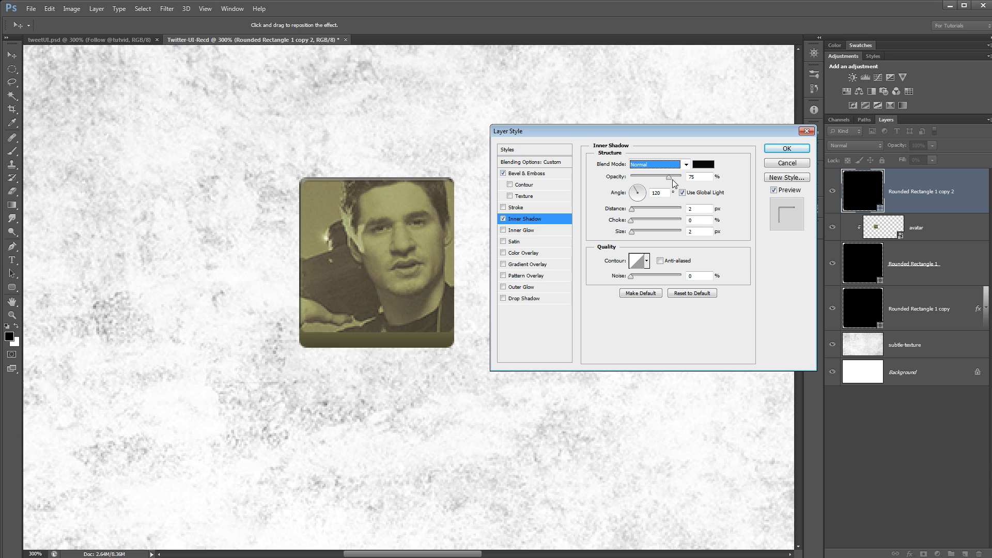
click(703, 165)
click(447, 163)
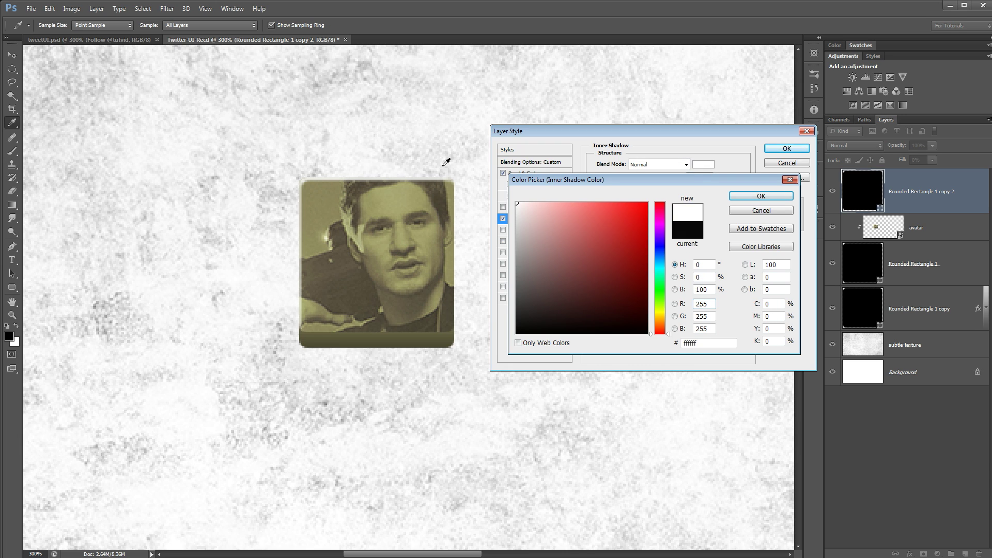
click(778, 197)
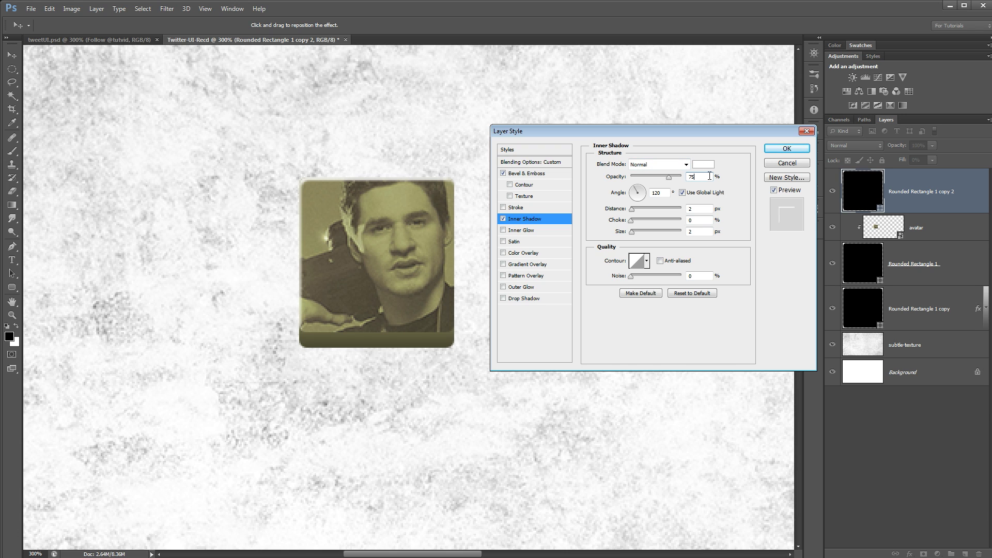
Step: Detach the inner shadow from global light and set its angle to -90°
click(683, 193)
double_click(664, 193)
text(-90)
key(Tab)
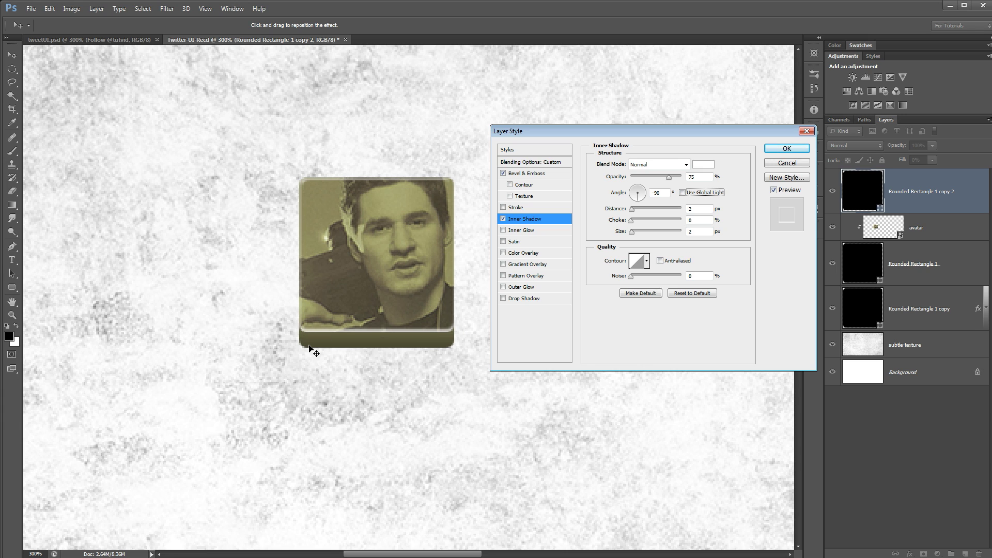
Step: Set the inner shadow's distance to 1 px and size to 0 px, and lower its opacity to 47%
double_click(702, 210)
text(1)
double_click(702, 232)
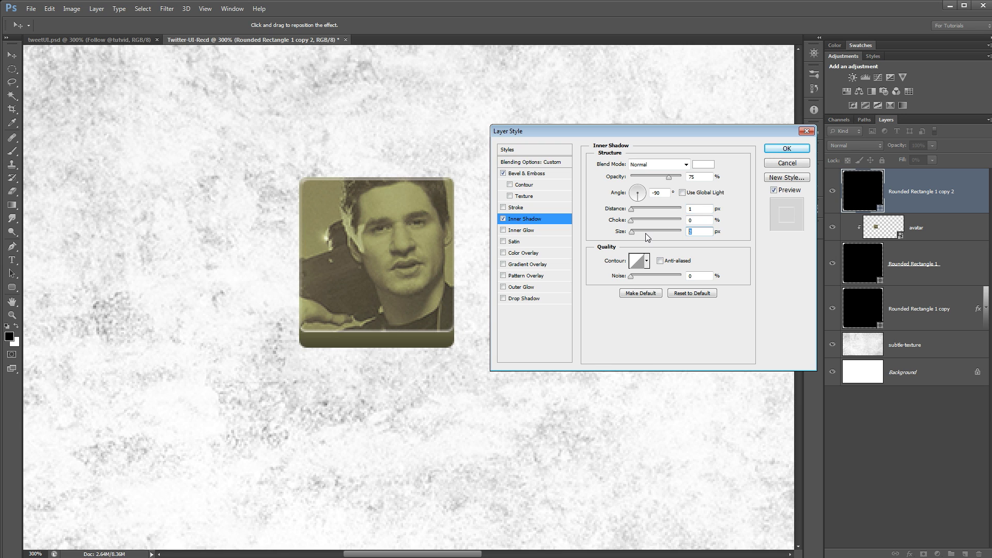
text(0)
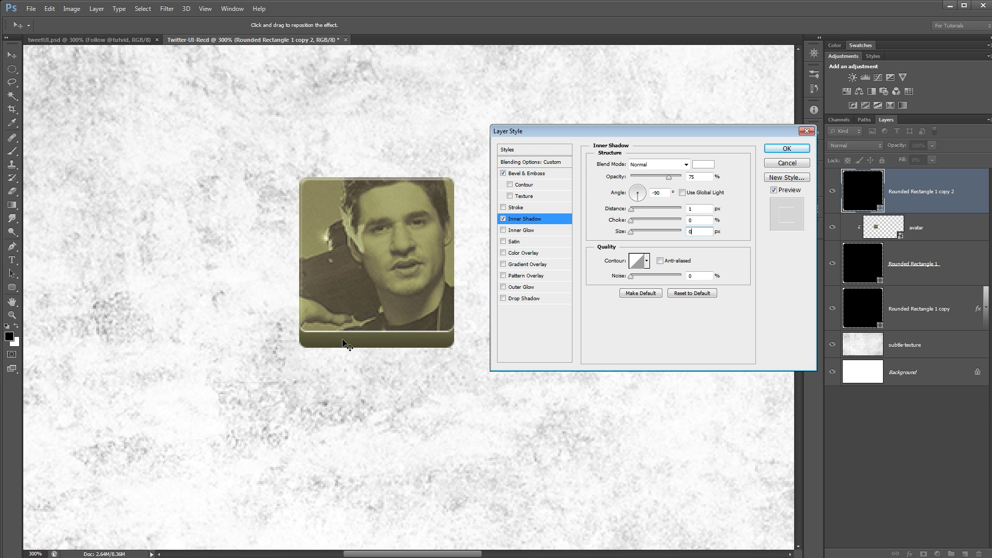
drag(658, 177, 654, 177)
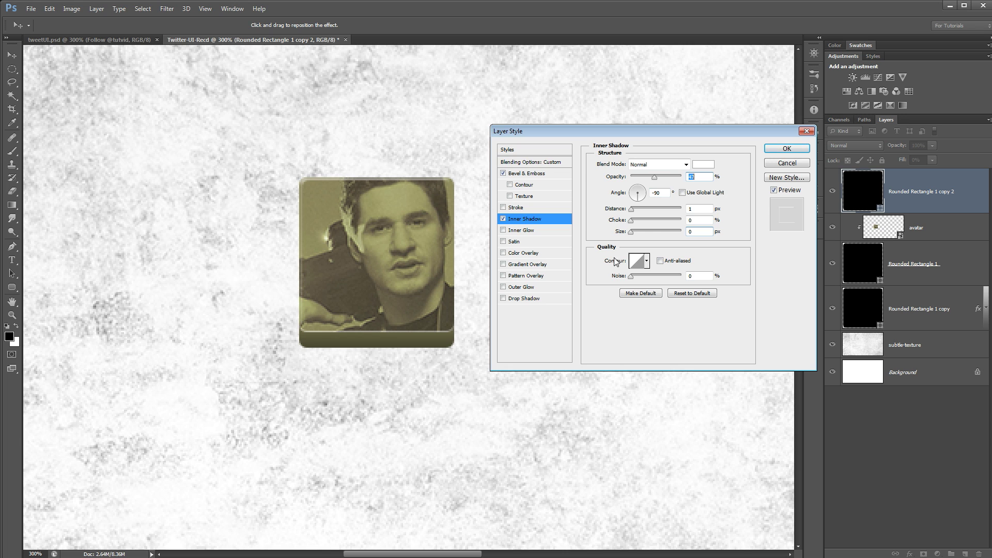
Step: Add a Gradient Overlay and make the gradient's starting end white with 0% opacity
click(520, 265)
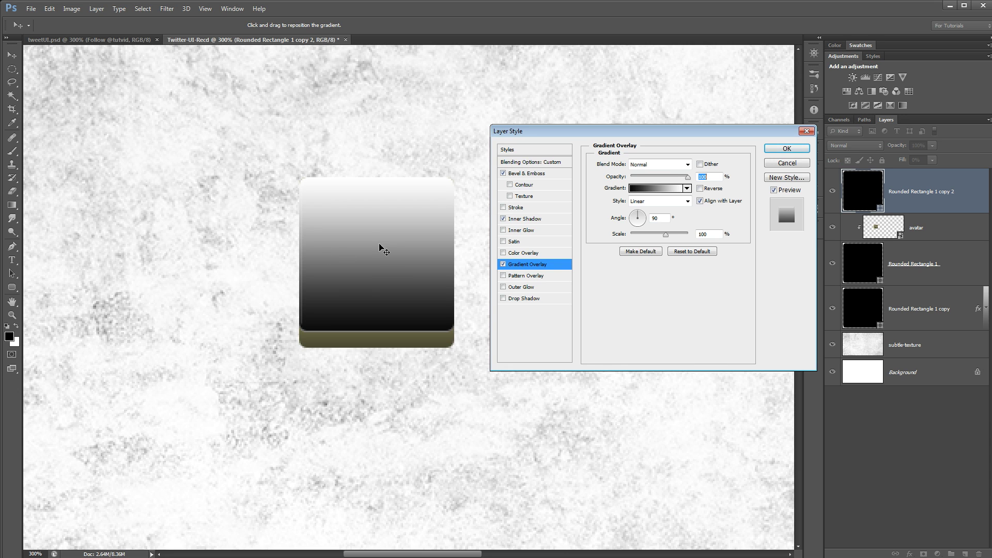
click(657, 190)
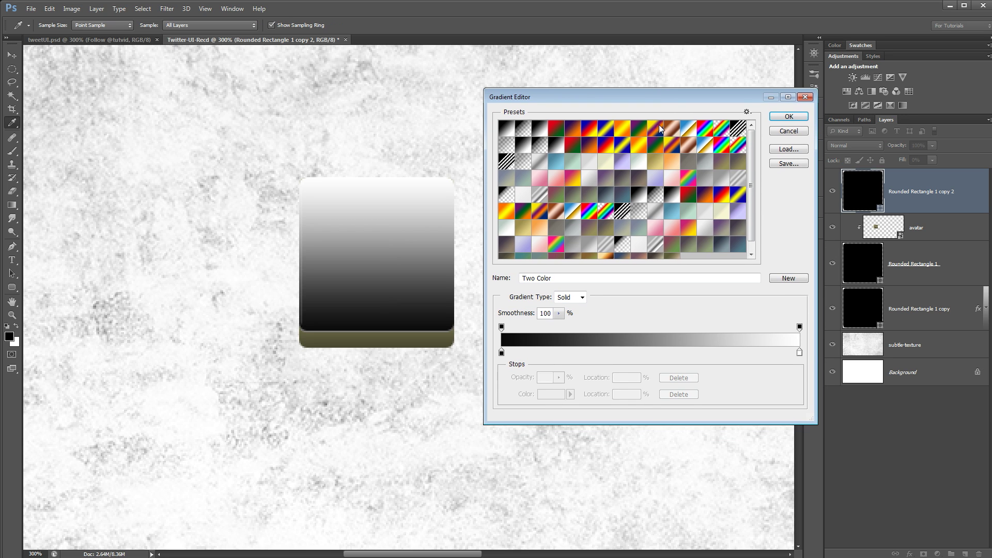
double_click(502, 352)
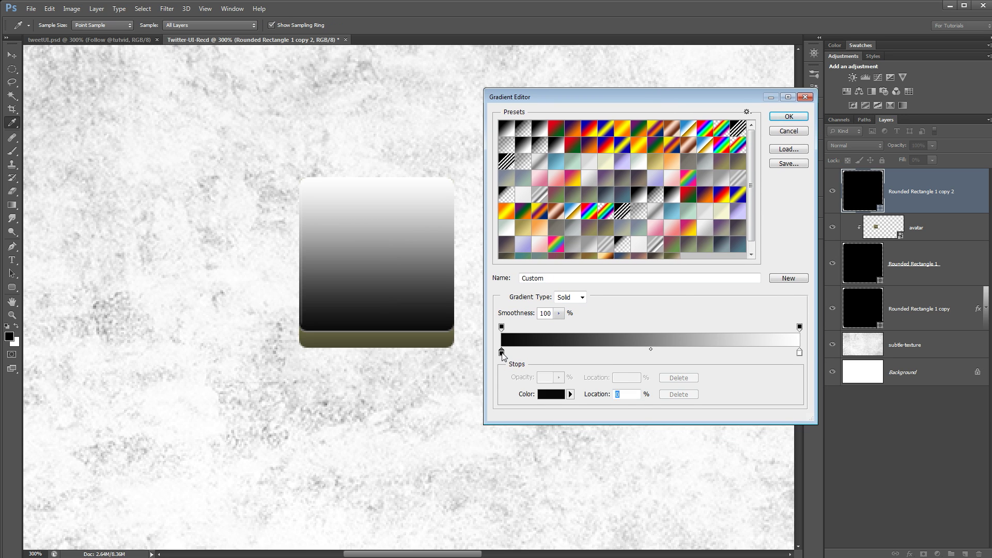
click(517, 203)
click(763, 196)
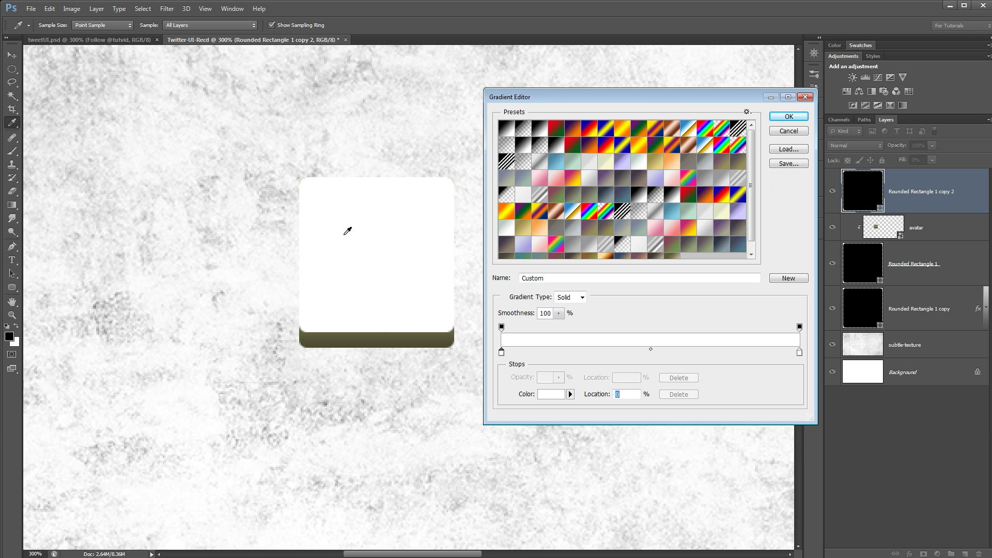
click(501, 328)
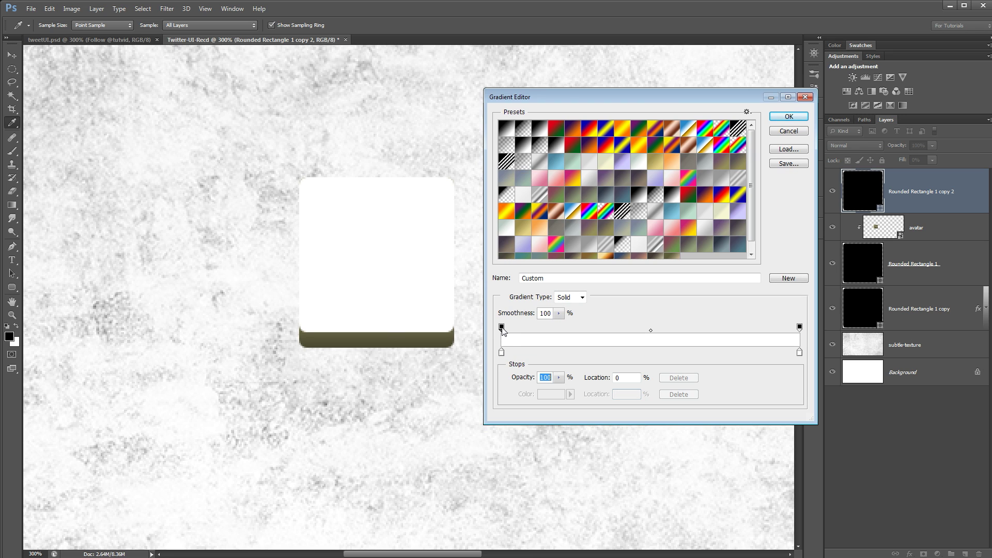
click(558, 377)
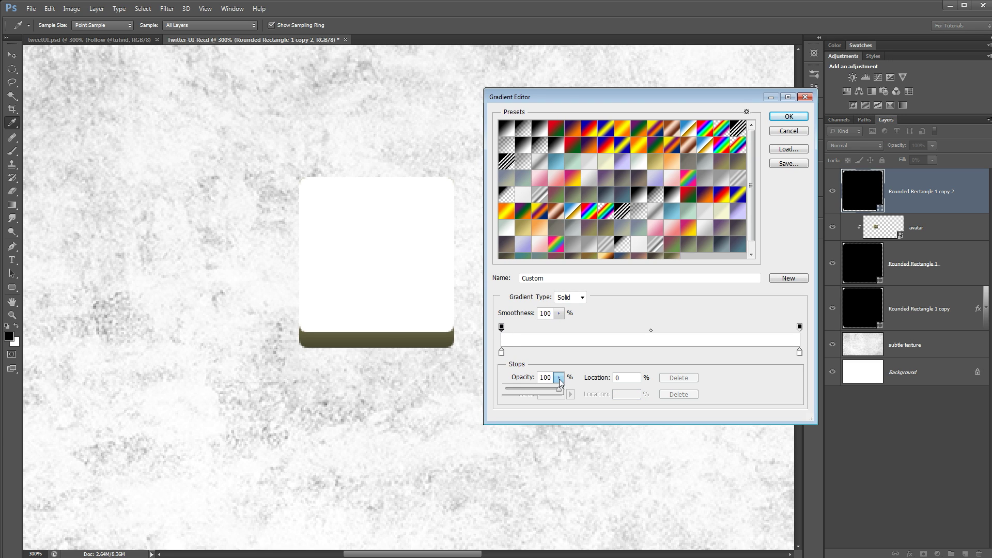
drag(563, 393, 456, 343)
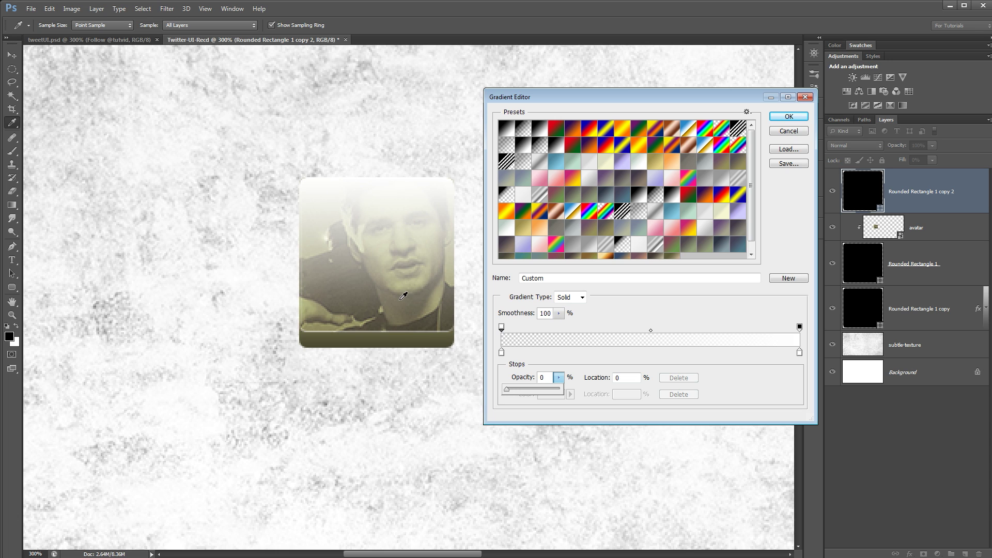
Step: Add two opacity stops to the gradient: 0% opacity at location 50% and 100% opacity at location 56%
click(641, 329)
drag(643, 333, 652, 331)
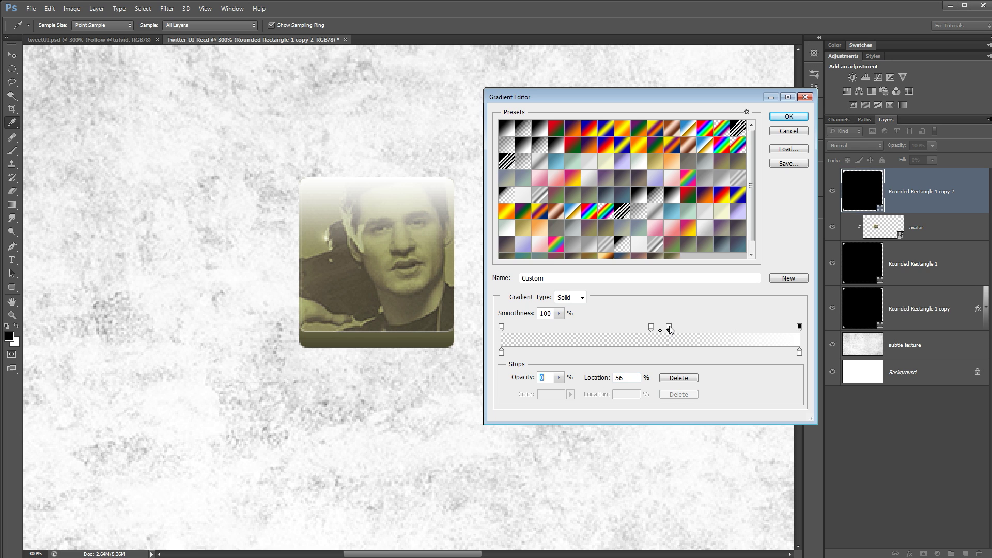
click(669, 329)
click(558, 377)
drag(572, 389, 645, 389)
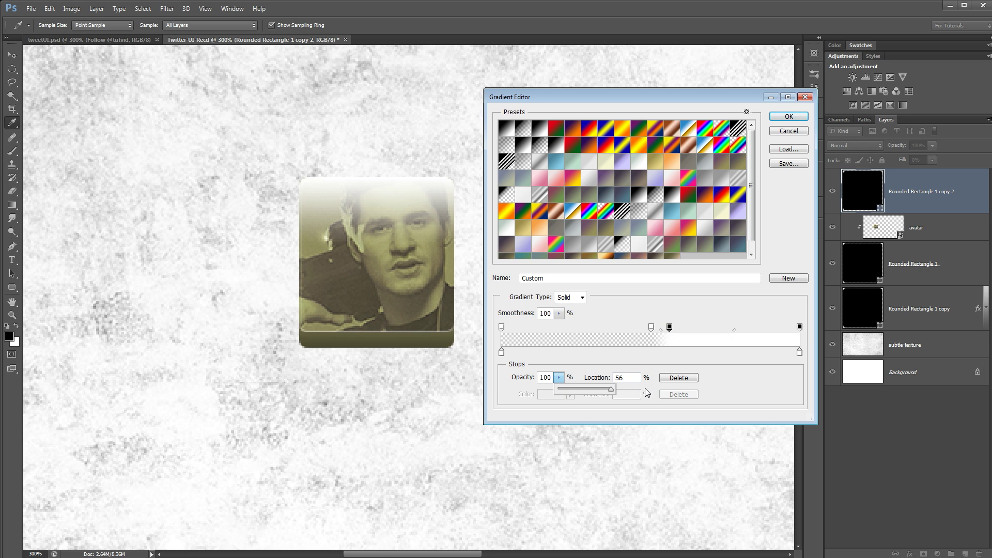
click(559, 378)
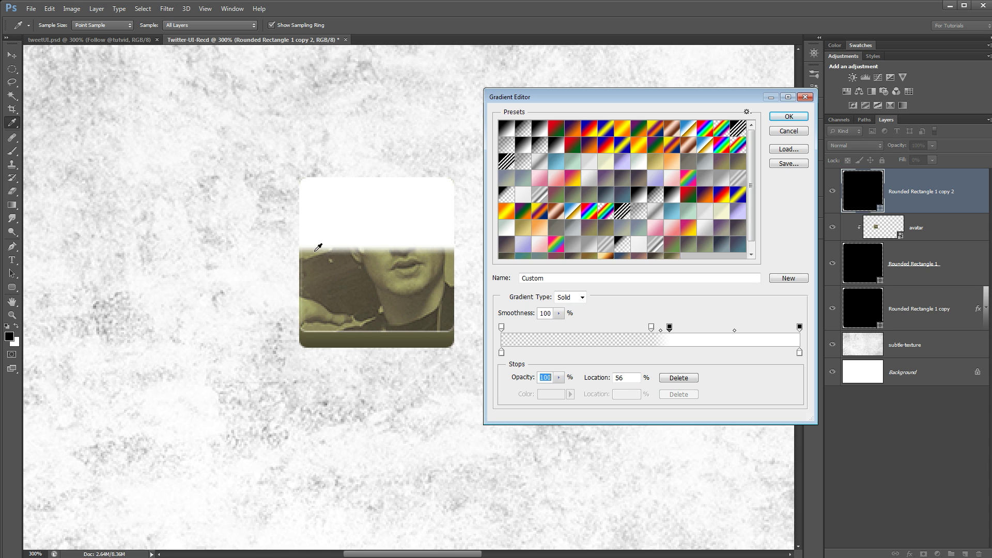
Step: Bring the opaque and transparent middle stops together at location 50% for a hard edge and apply the gradient
drag(669, 329, 652, 329)
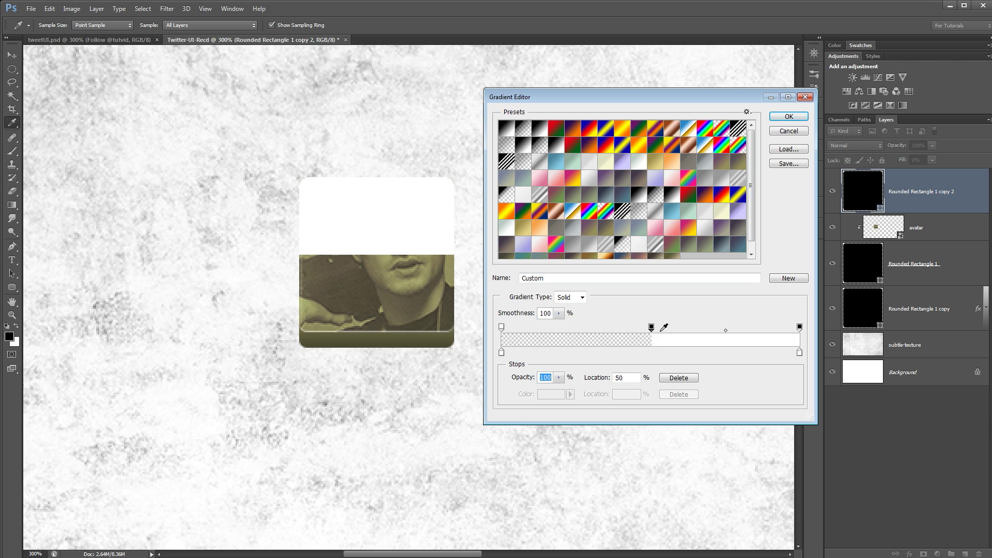
drag(652, 329, 645, 328)
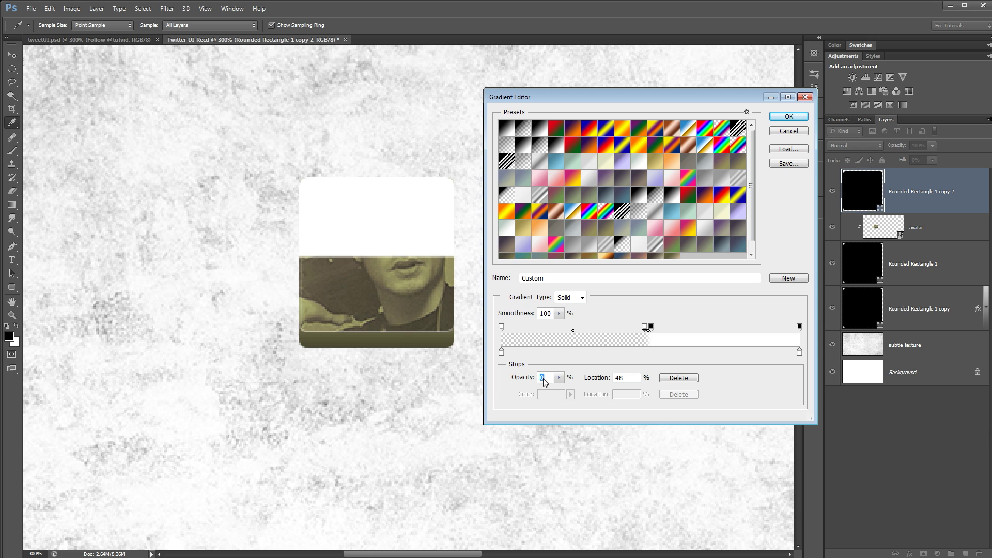
click(651, 327)
click(647, 327)
drag(648, 328, 651, 328)
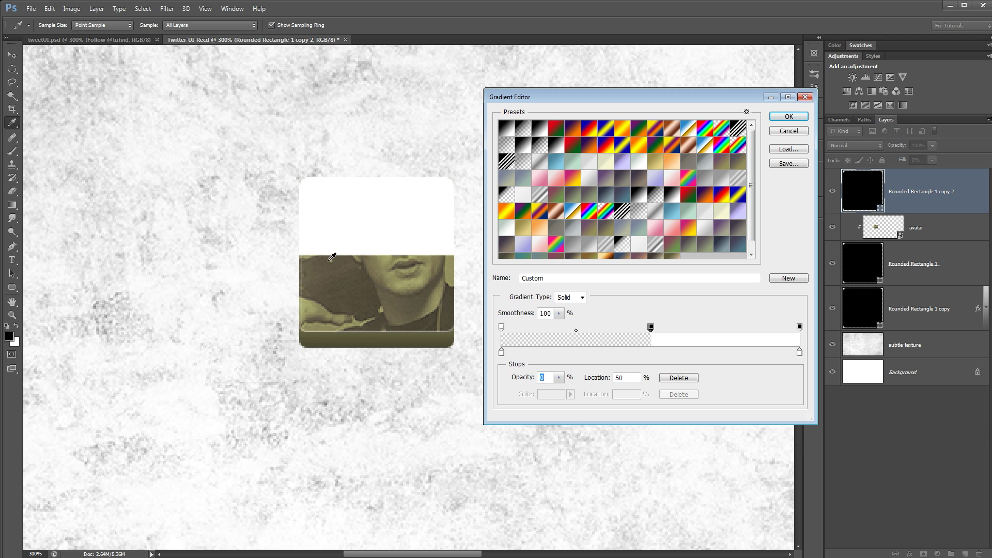
click(787, 118)
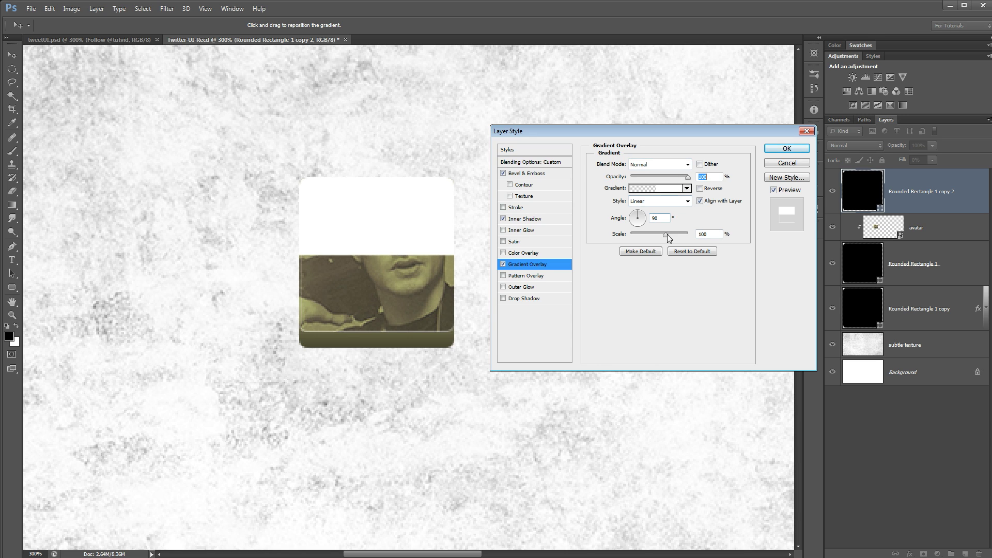
Step: Set the Gradient Overlay's angle to 130° and its opacity to 31%, and apply the layer style
drag(636, 210, 632, 210)
click(669, 218)
text(130)
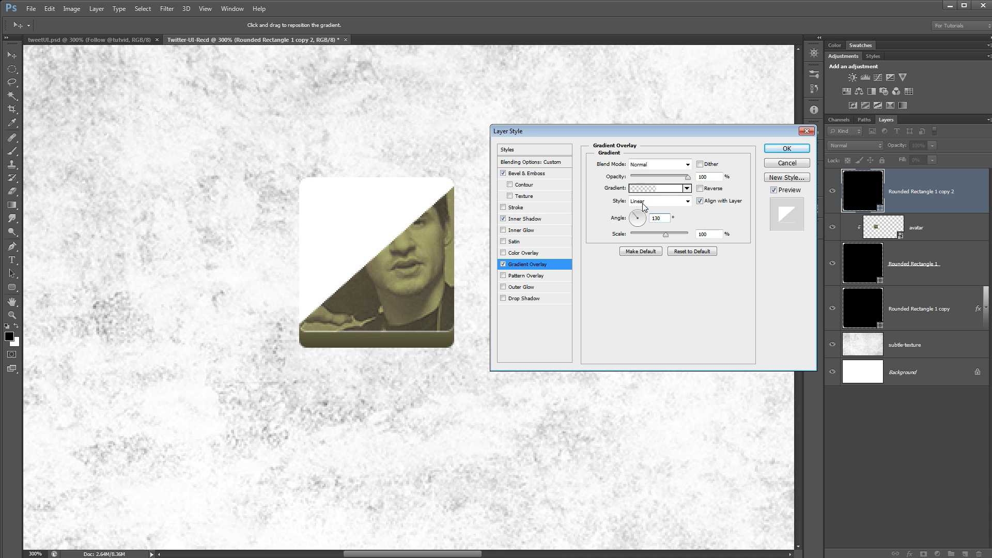
drag(688, 176, 648, 177)
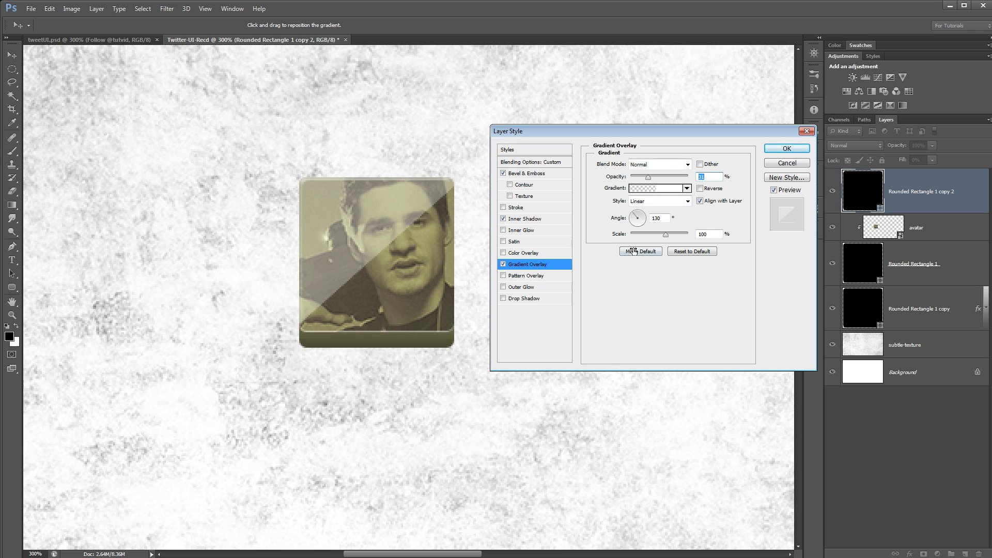
click(787, 149)
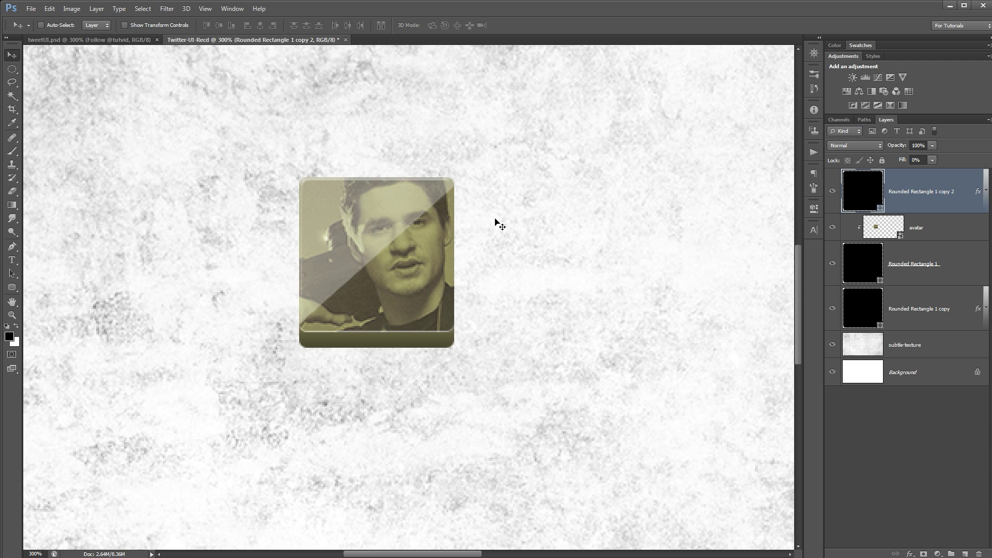
key(ctrl+1)
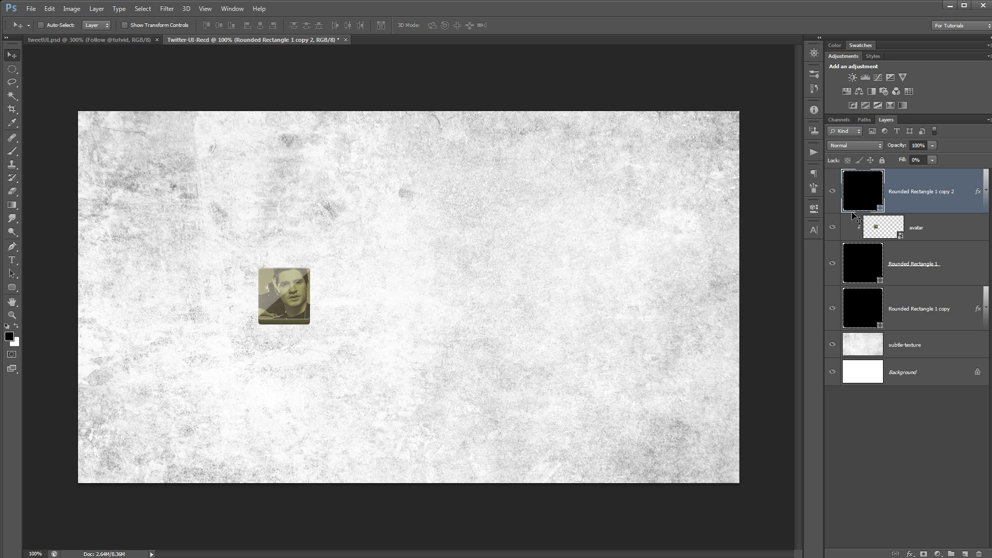
key(z)
click(288, 326)
click(288, 325)
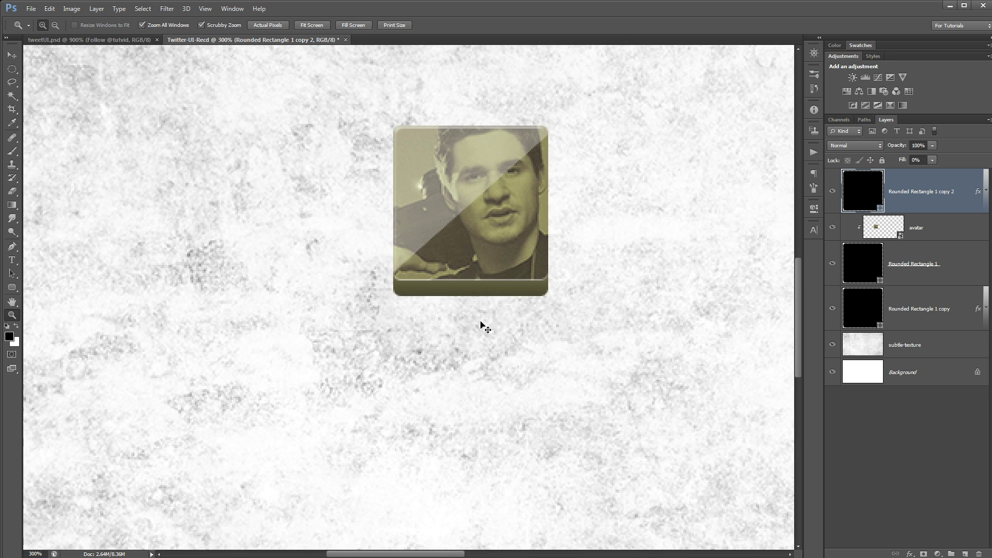
drag(601, 299, 512, 377)
drag(435, 329, 442, 316)
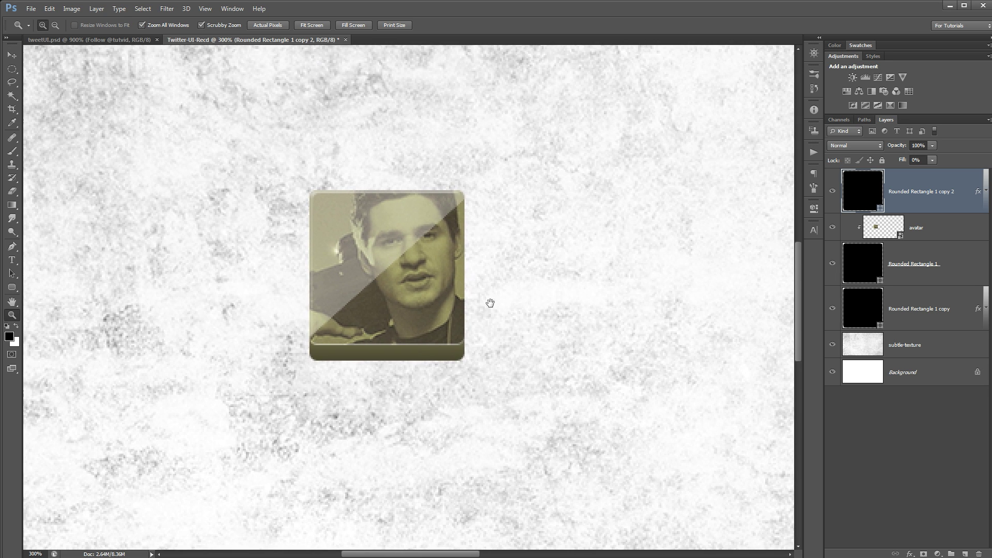
Step: Create a new layer directly above the subtle-texture layer and name it Avatar-Shadow
click(897, 347)
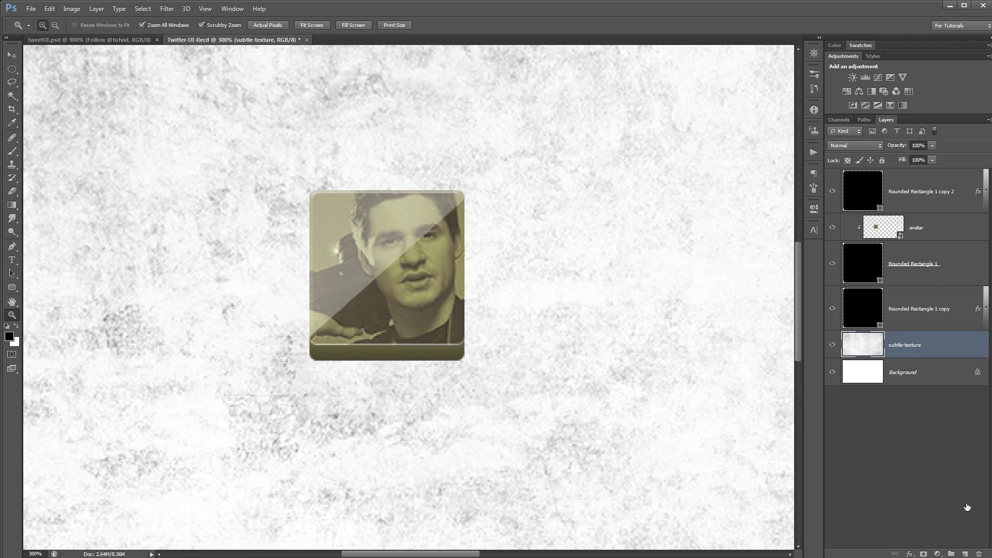
click(965, 554)
double_click(897, 345)
text(as)
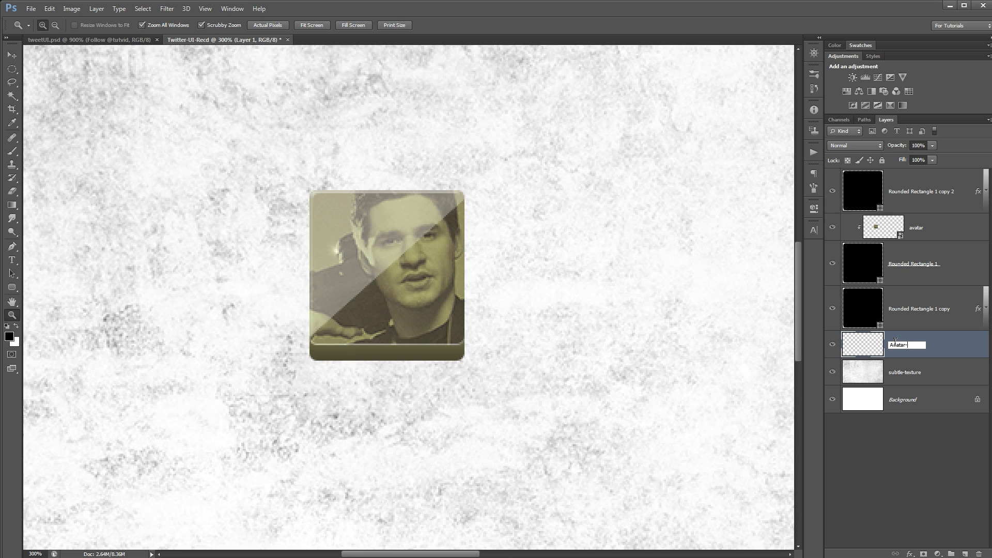
text(ow)
key(Return)
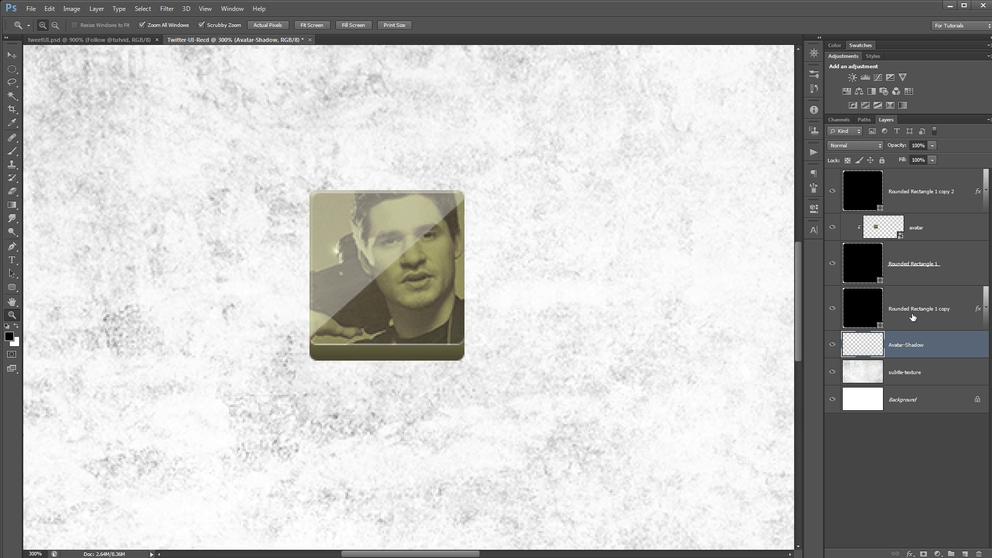
Step: Make a wide, flat elliptical selection across the avatar's base, fill it with black and deselect
click(12, 70)
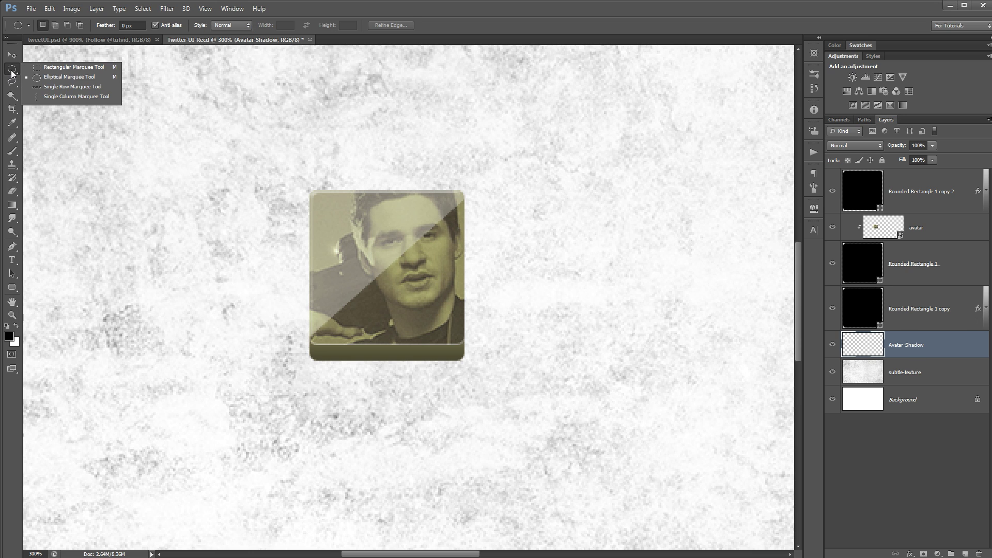
click(45, 78)
drag(384, 361, 506, 375)
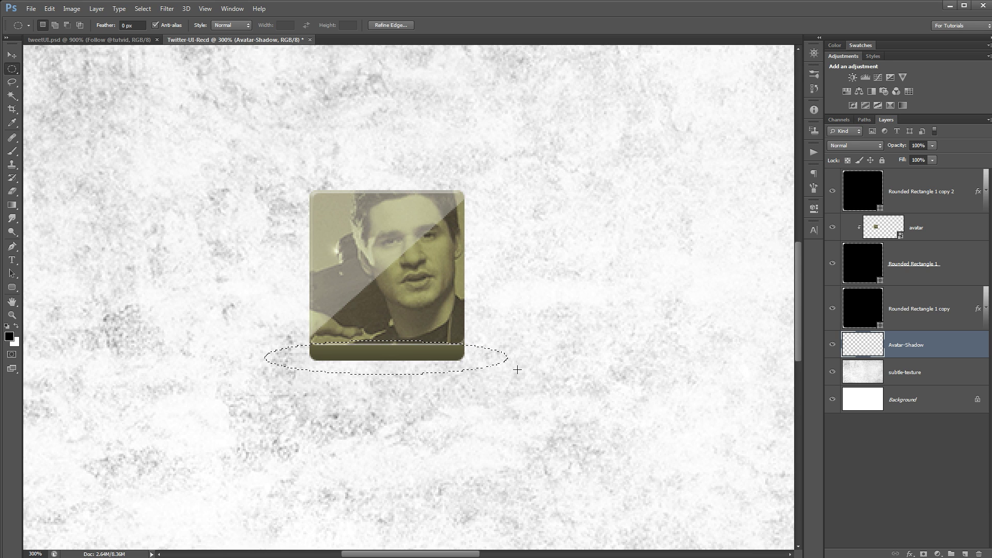
click(49, 9)
click(62, 166)
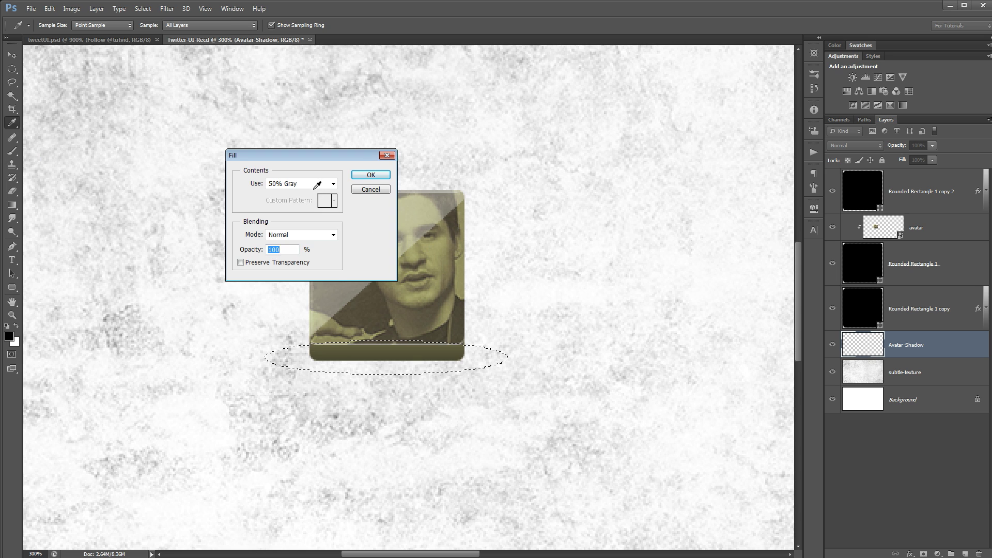
click(318, 184)
click(289, 259)
click(371, 175)
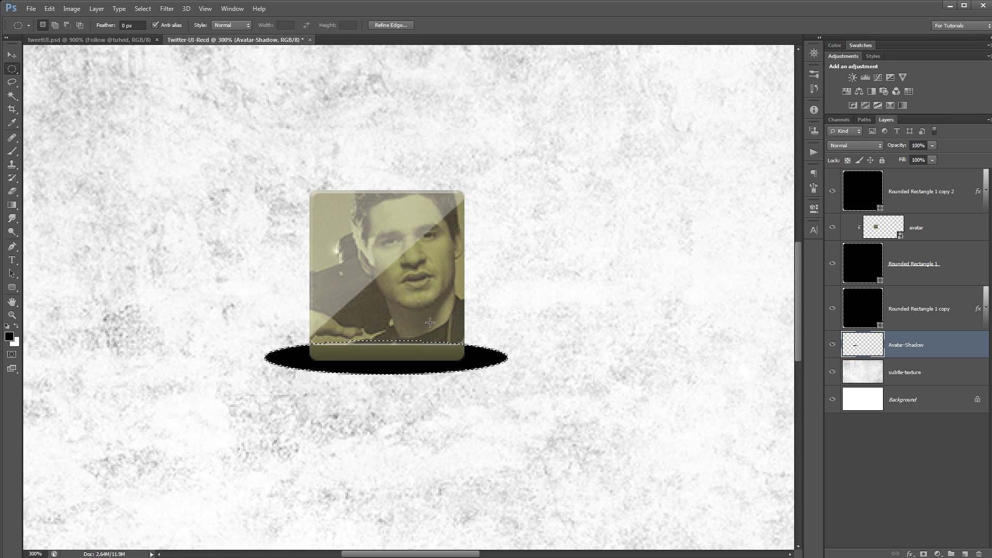
click(143, 9)
click(227, 29)
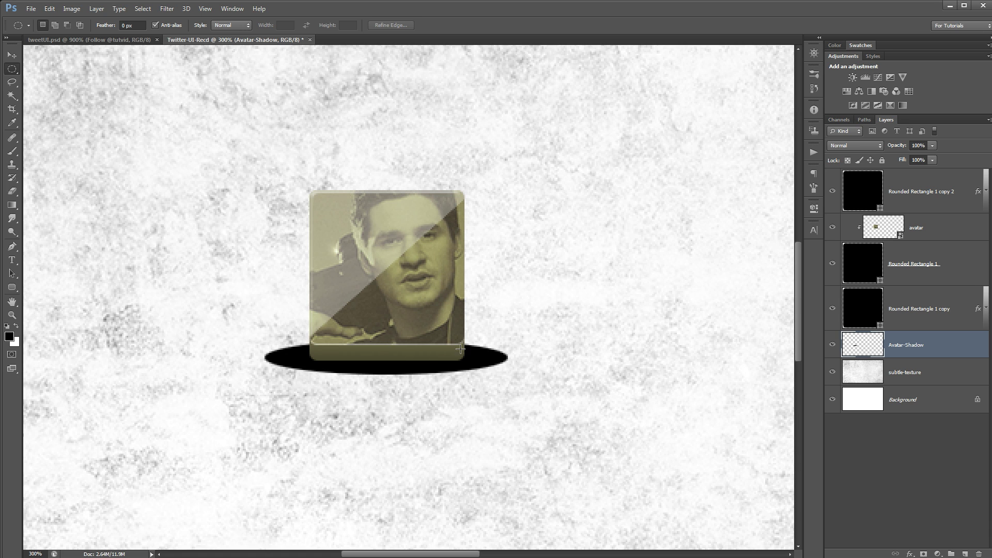
Step: Apply a Gaussian Blur with a radius of 8 pixels to the black shadow ellipse
key(ctrl+minus)
key(ctrl+minus)
key(z)
double_click(305, 330)
drag(305, 329, 494, 368)
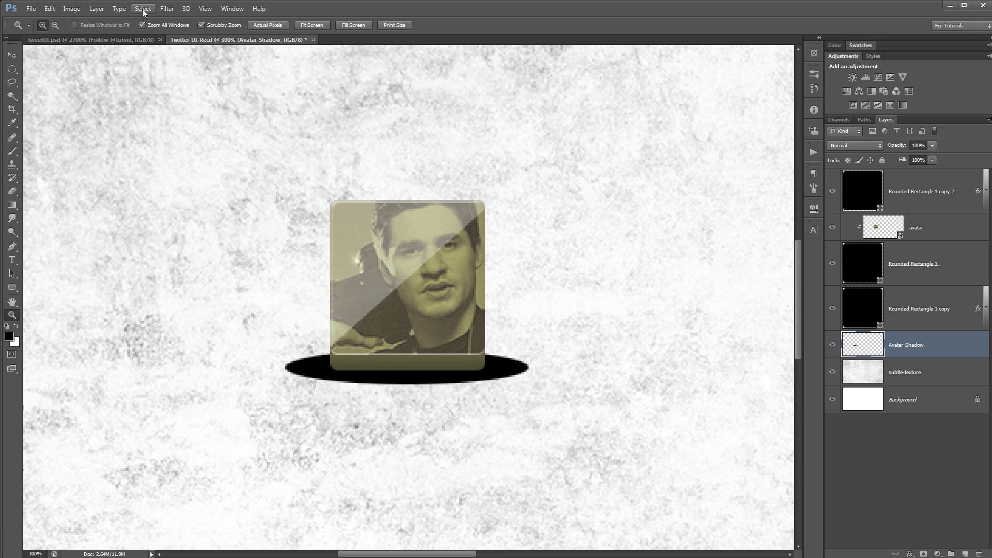
click(166, 9)
mouse_move(196, 114)
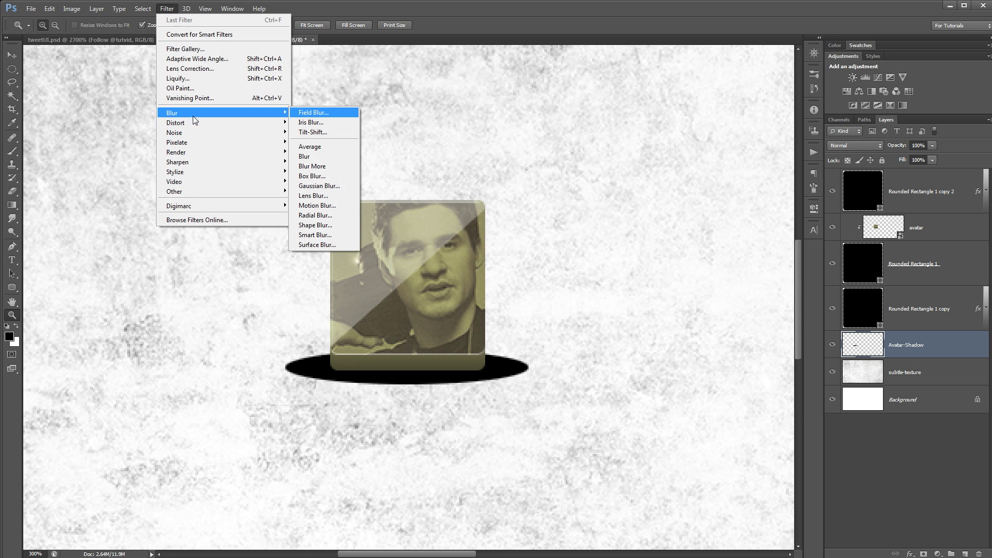
click(324, 186)
drag(668, 222, 638, 170)
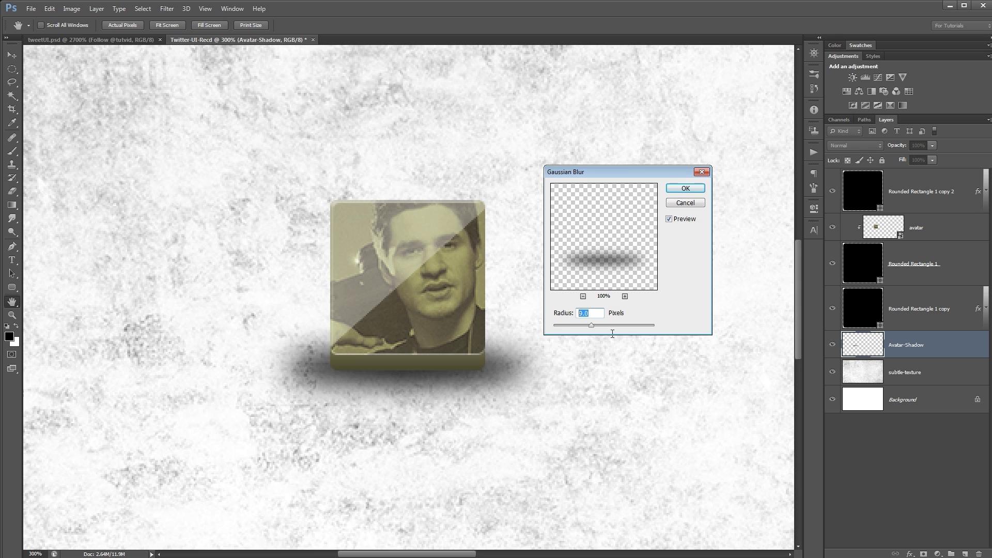
text(8)
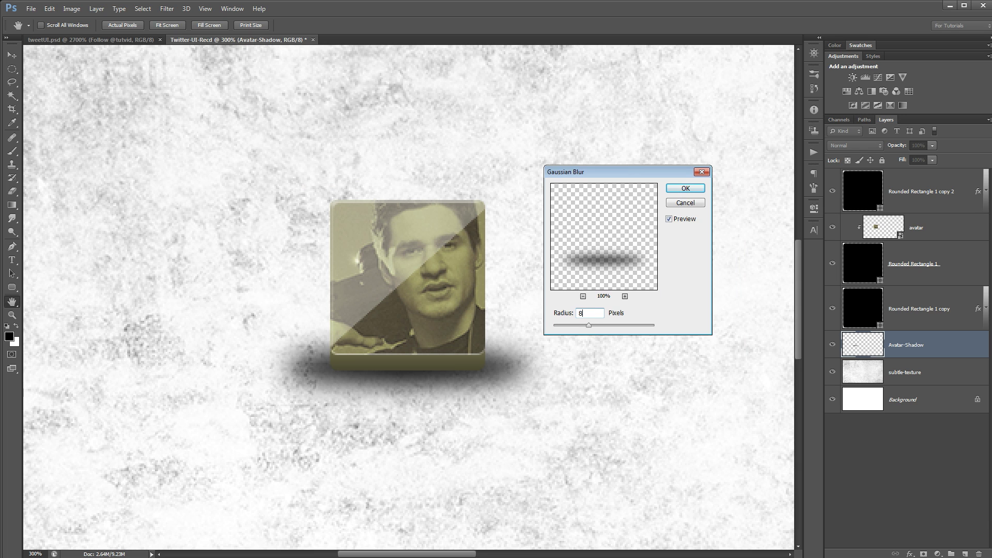
click(685, 188)
Step: Scale the shadow down to about 93% width and 97% height, keeping it centred under the avatar's base
key(z)
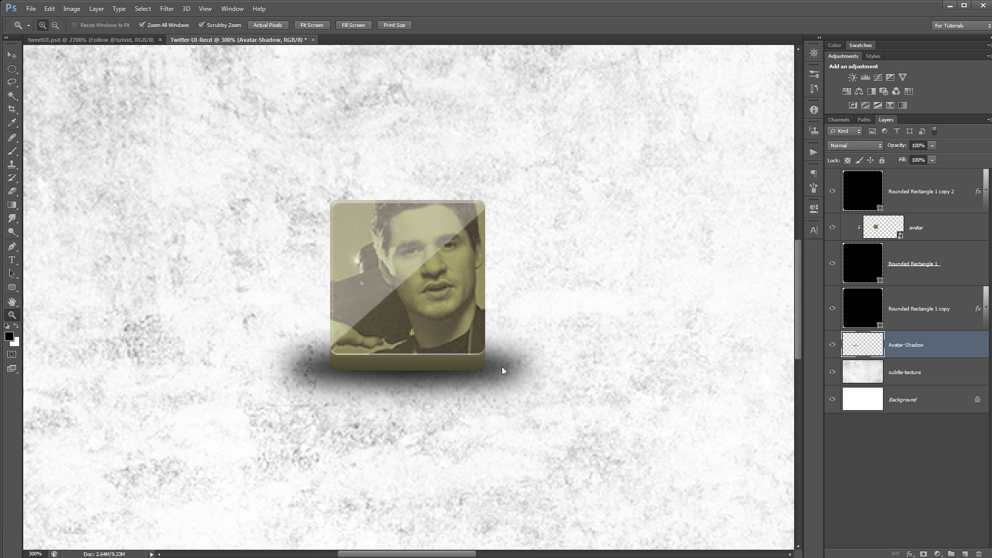
key(ctrl+minus)
click(408, 344)
drag(437, 347, 396, 389)
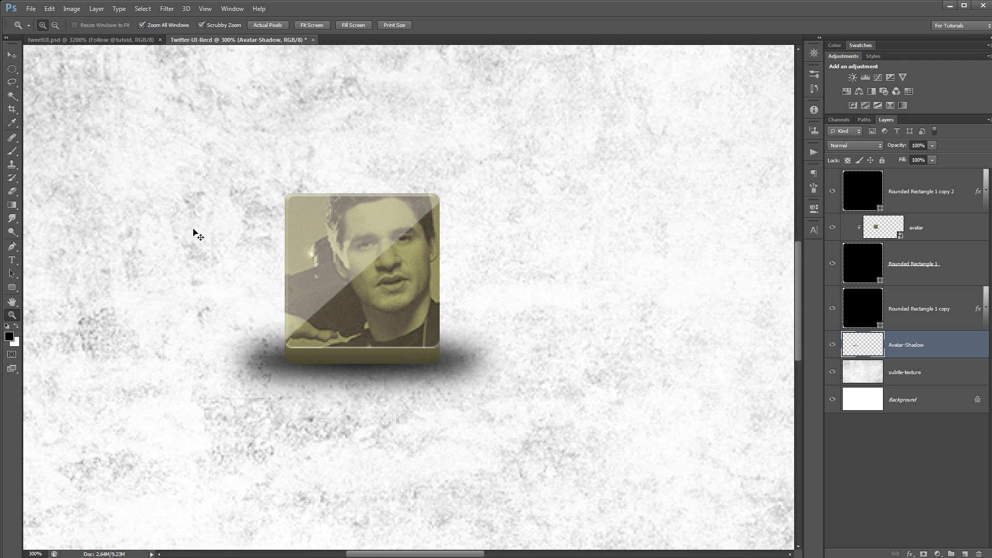
key(ctrl+t)
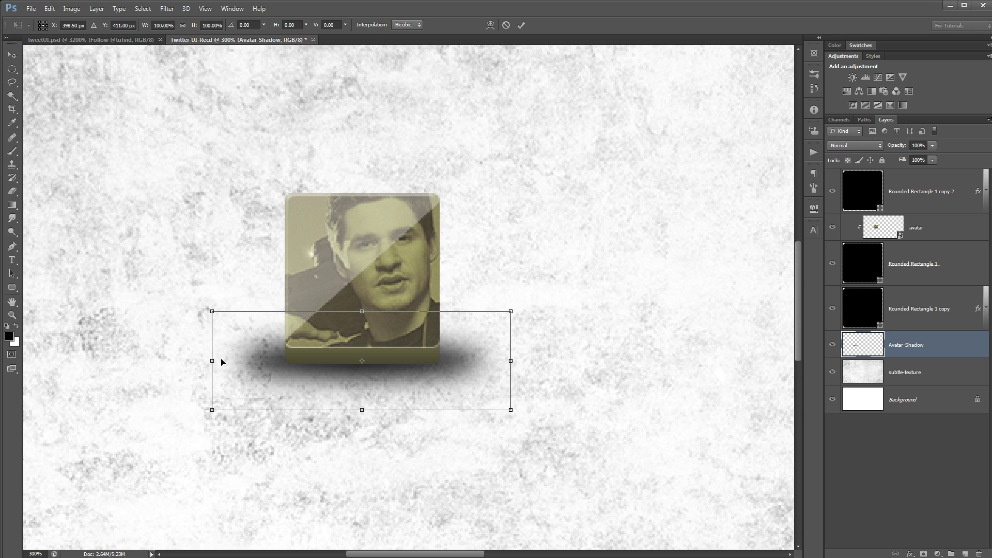
drag(213, 361, 223, 361)
drag(511, 360, 500, 360)
drag(362, 410, 363, 406)
drag(397, 357, 395, 365)
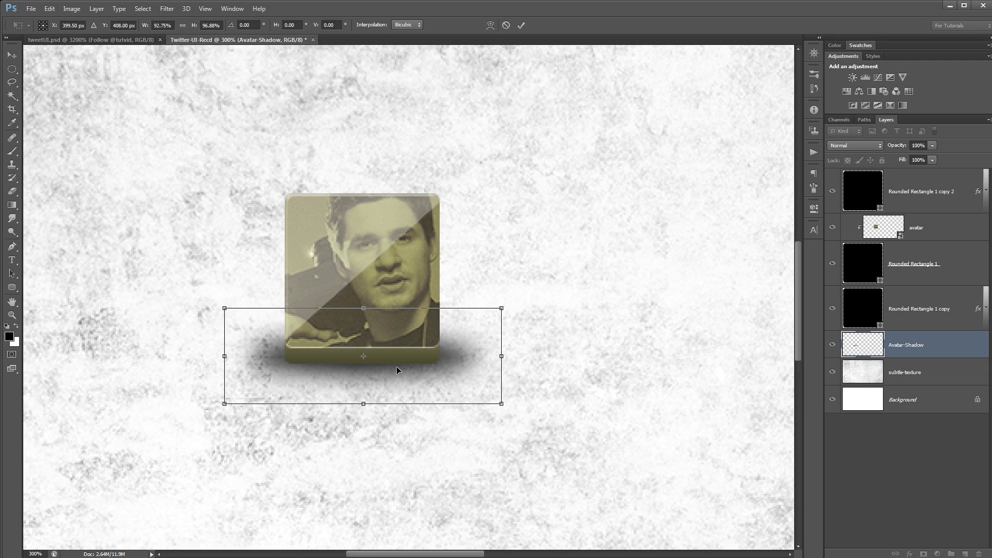
key(Return)
Step: Set the Avatar-Shadow layer's opacity to 98%
key(z)
key(ctrl+1)
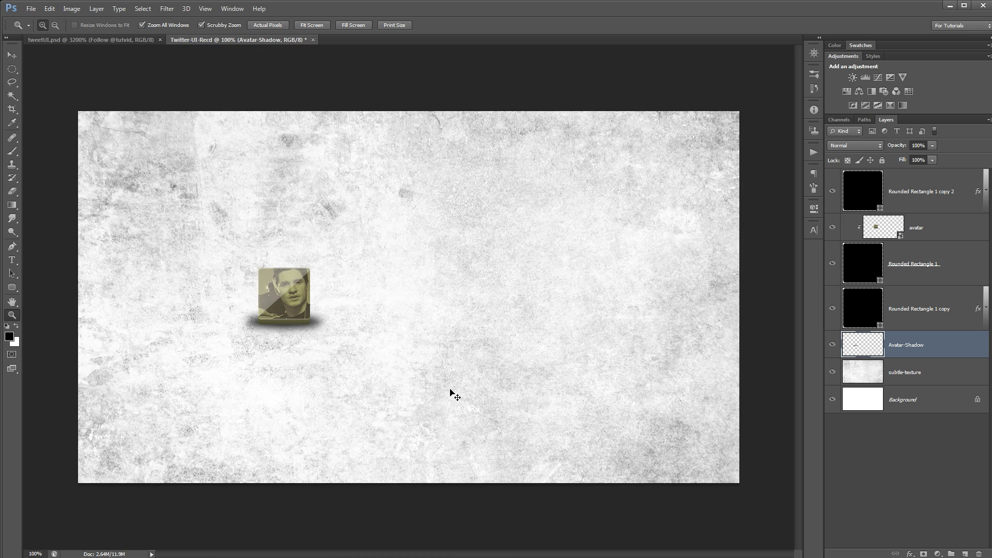
click(305, 315)
click(444, 286)
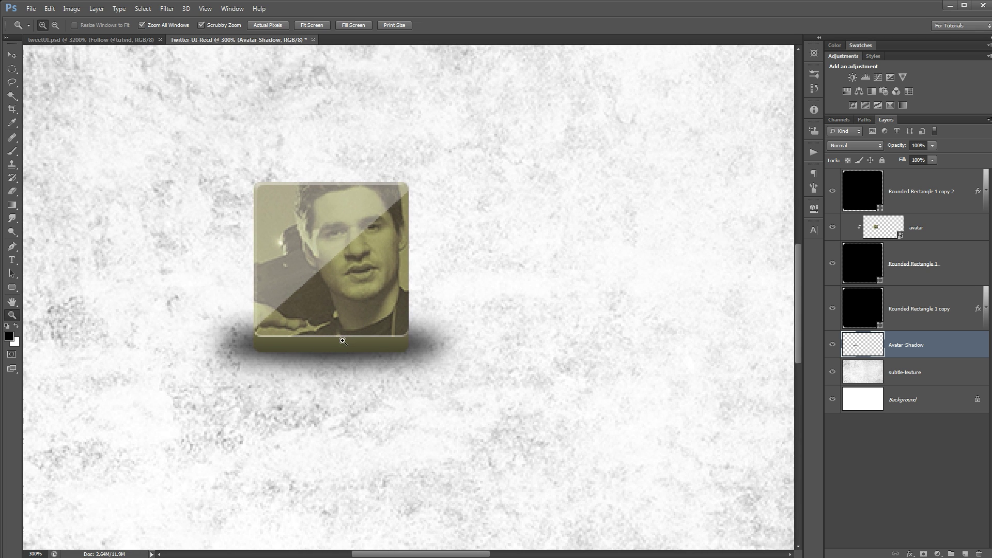
drag(347, 302, 312, 334)
drag(898, 148, 899, 147)
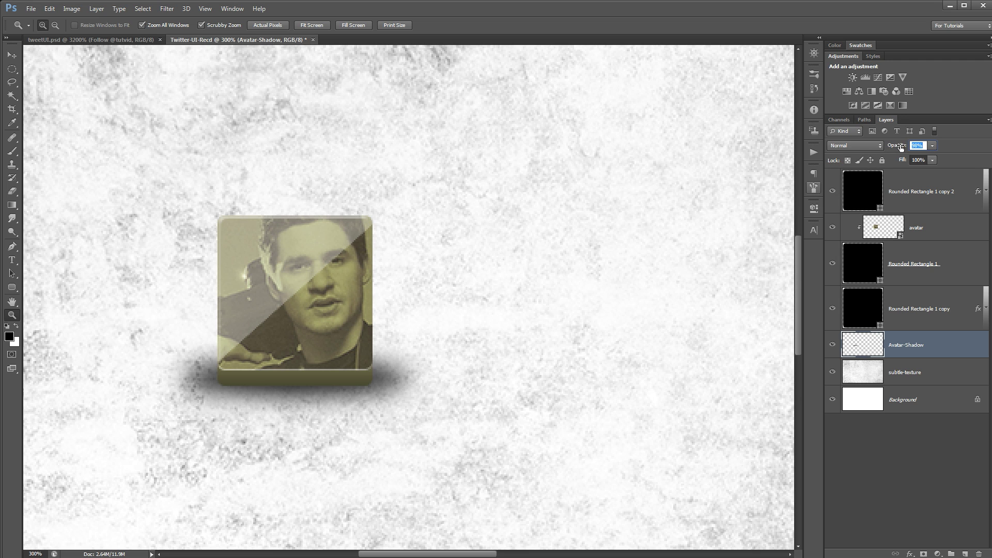
Step: Select the topmost layer and set the Rounded Rectangle tool's fill to white
click(13, 55)
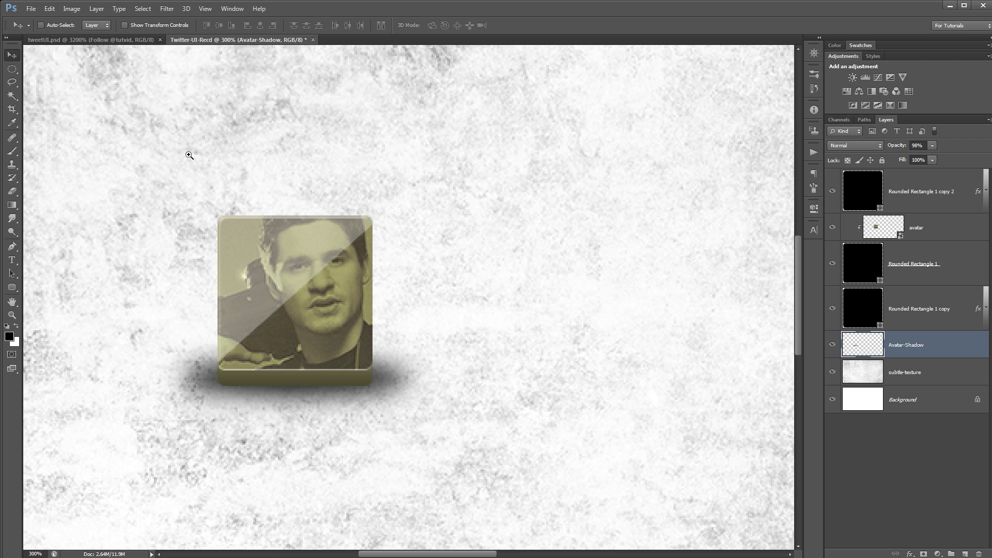
key(ctrl+1)
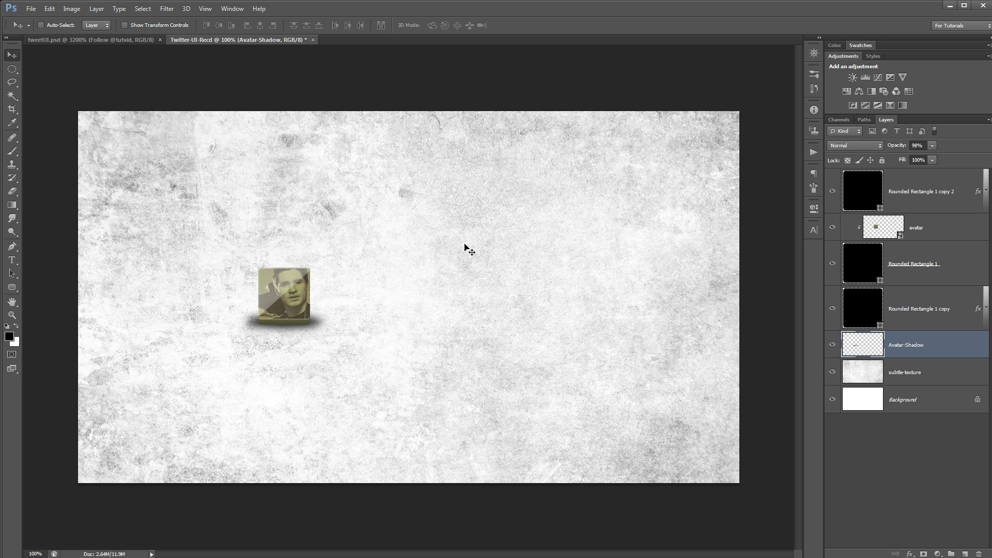
click(914, 208)
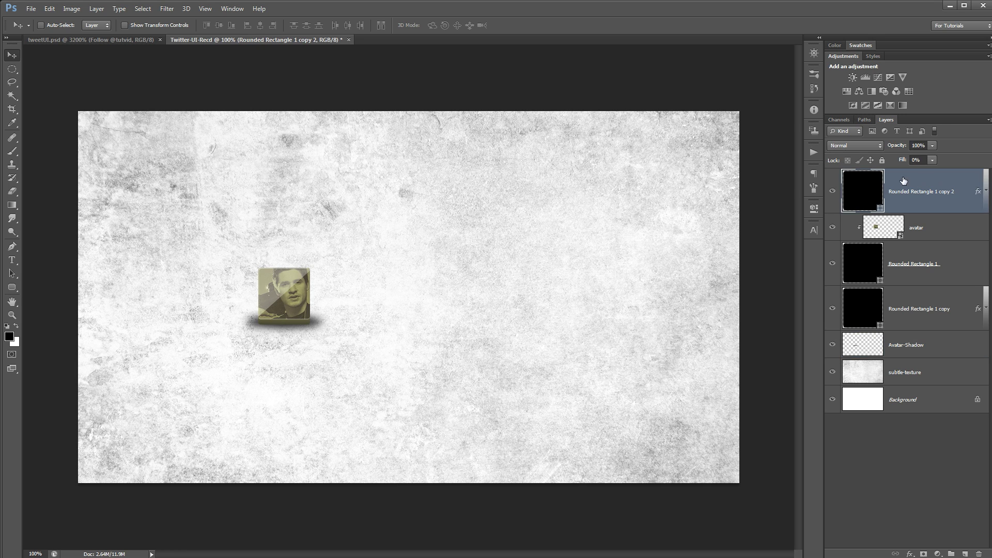
click(12, 288)
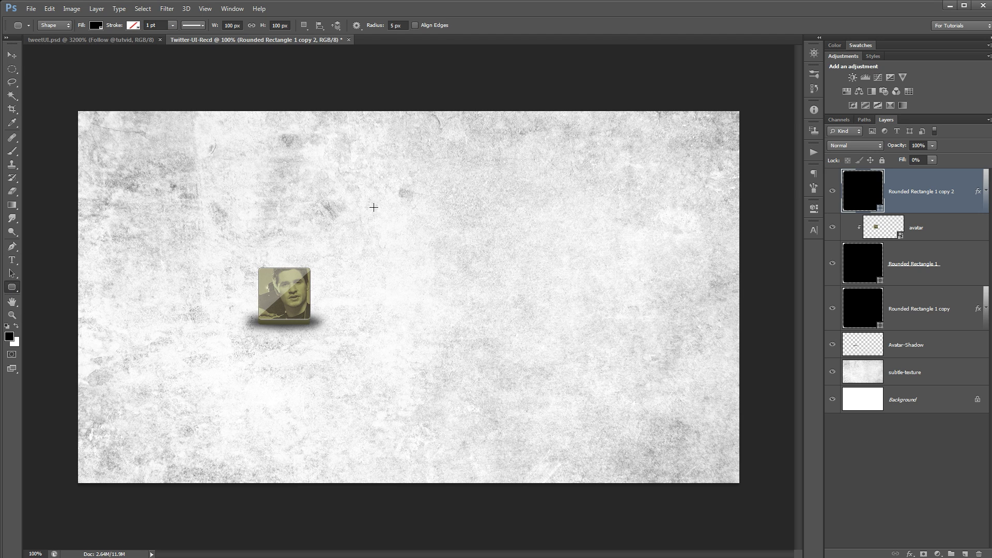
click(99, 26)
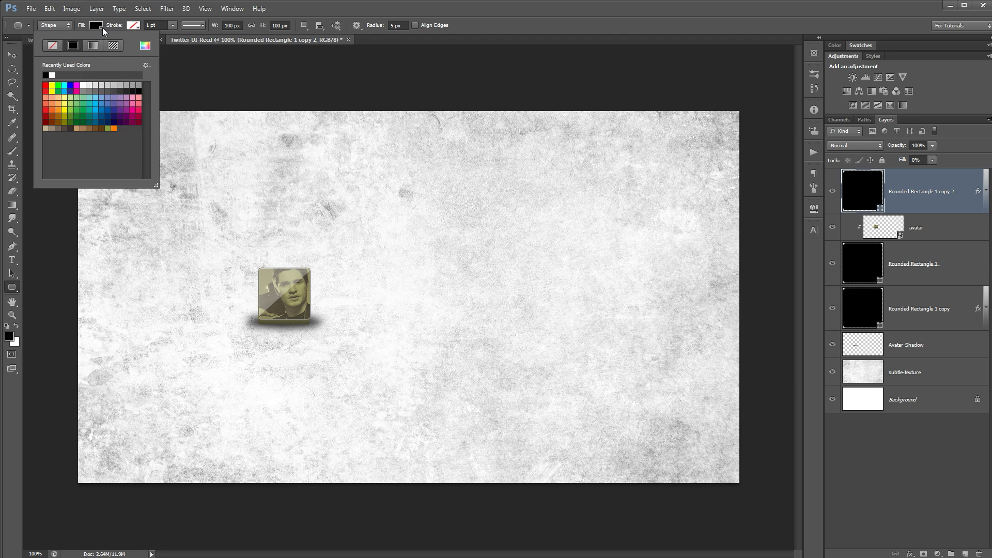
click(52, 75)
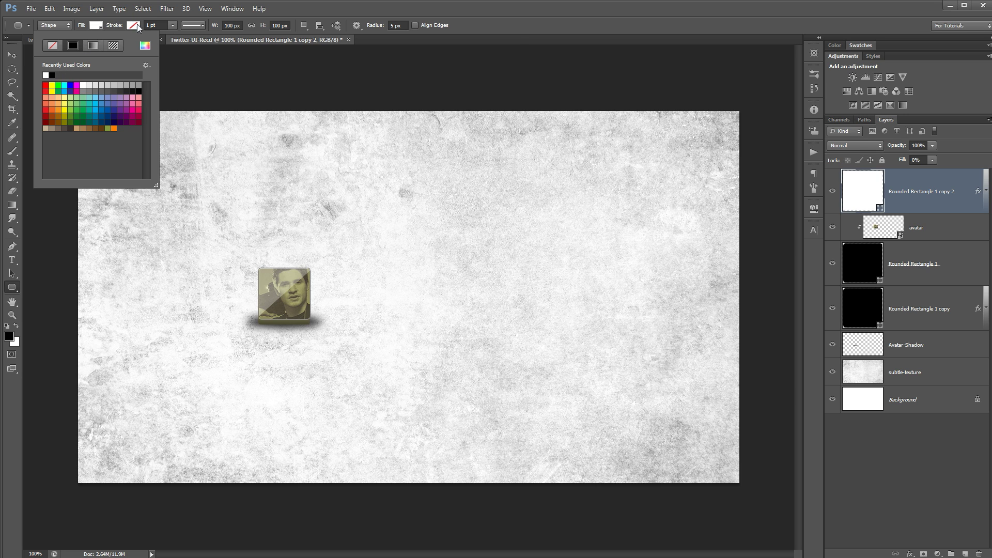
click(476, 28)
Step: Create a 425 × 175 px rounded rectangle with a 5 px corner radius for the tweet box
click(439, 283)
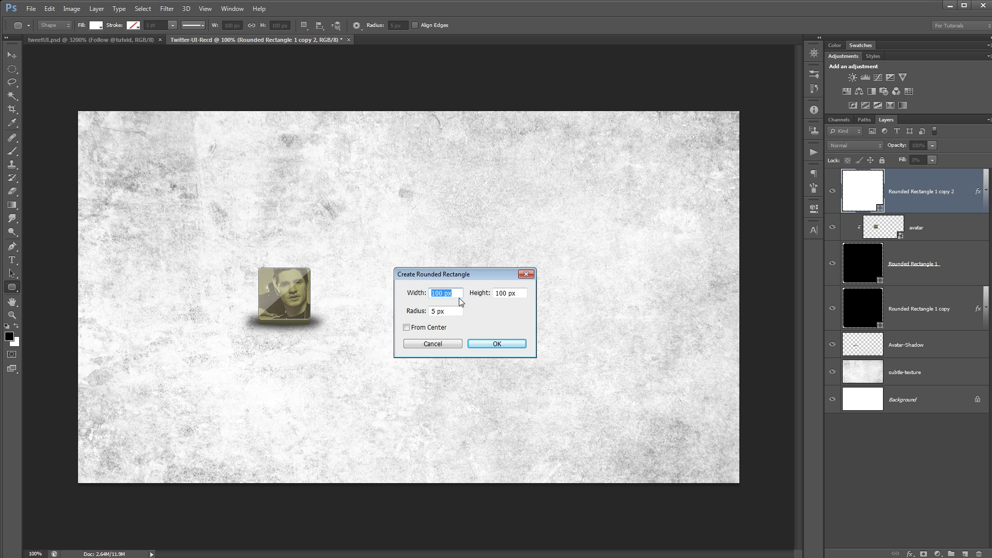
text(45)
key(BackSpace)
text(25)
key(Tab)
text(175)
key(Tab)
text(3)
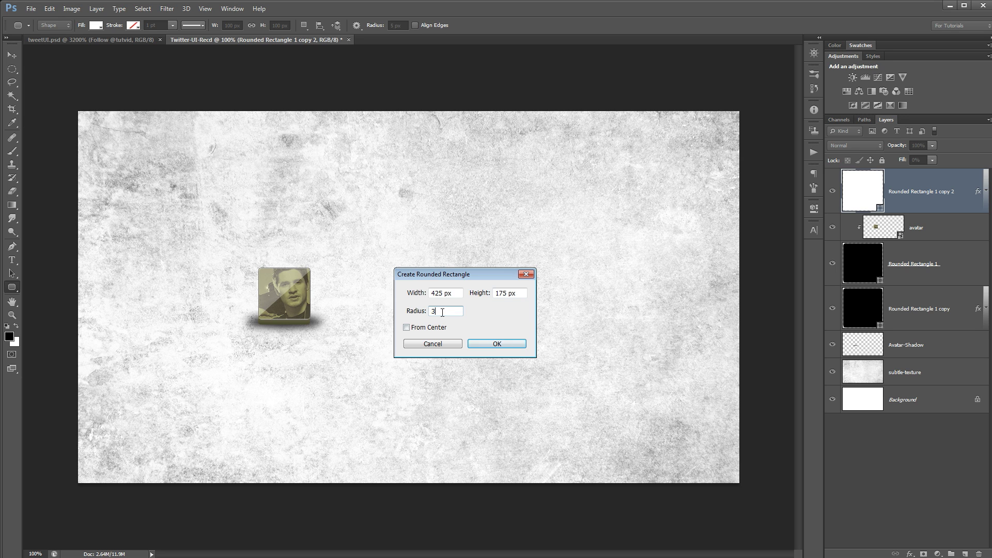
text(5)
key(Tab)
click(483, 342)
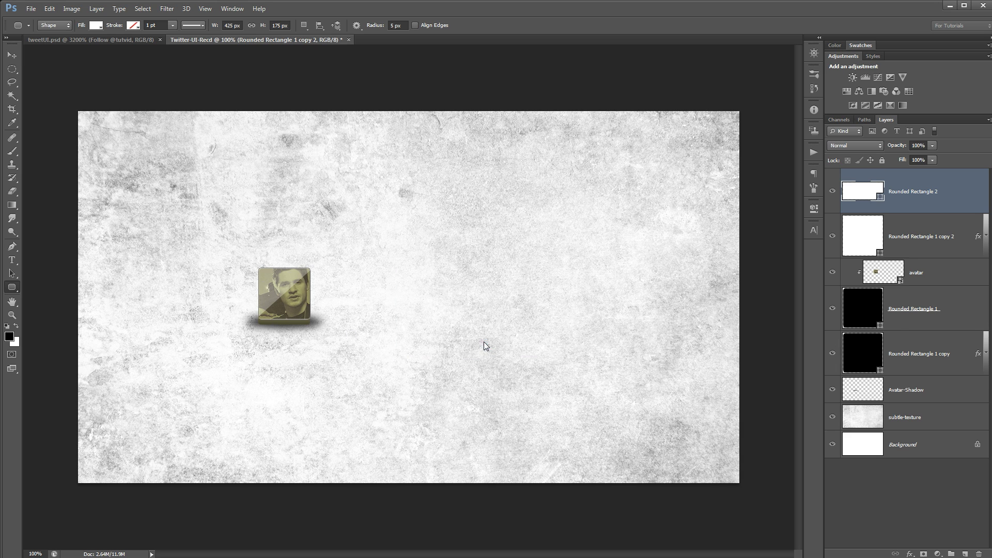
Step: Move the white tweet box beside the avatar, with a small gap and its top edge level with the avatar's
click(20, 55)
drag(516, 322, 407, 307)
key(z)
click(321, 324)
click(446, 285)
drag(434, 262, 481, 316)
key(v)
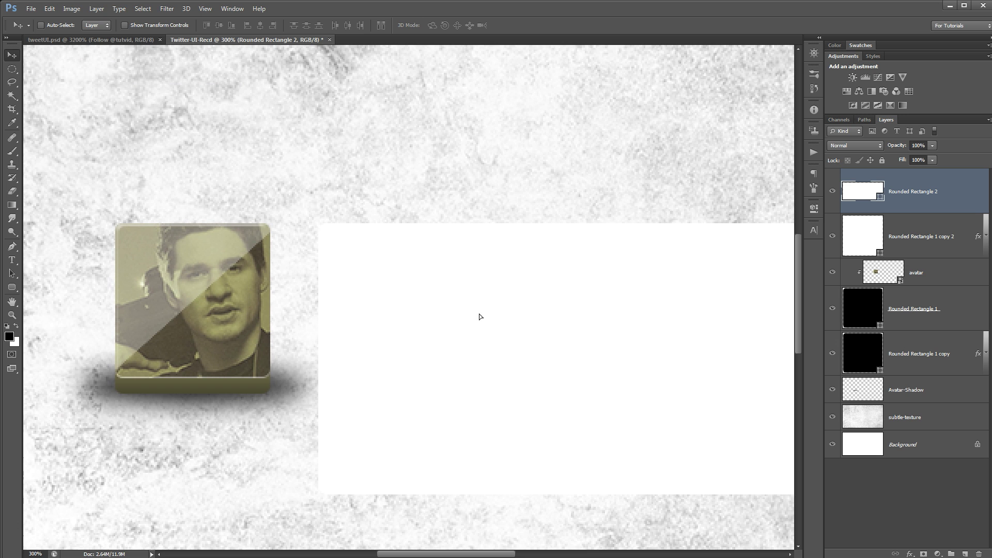
key(ctrl+1)
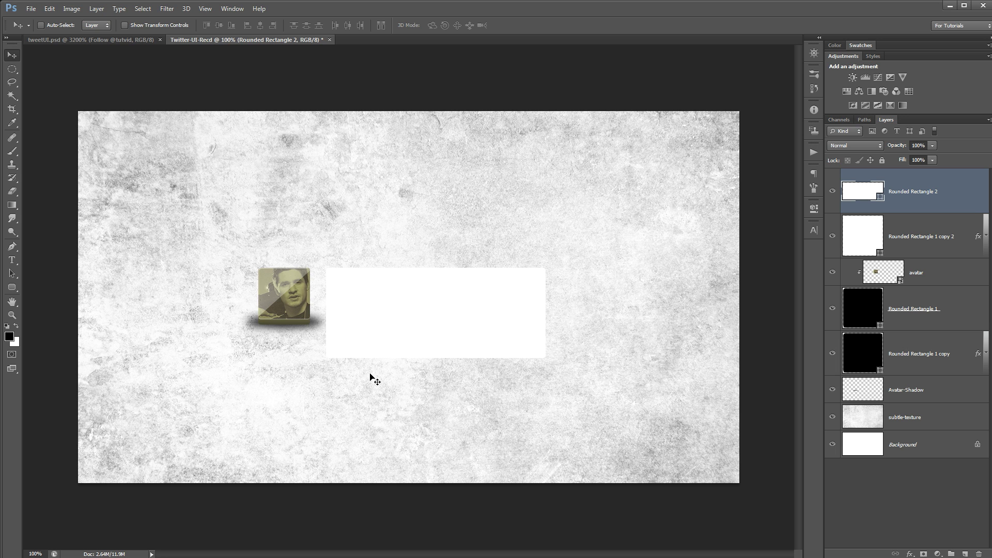
Step: Draw a small white square with the Rectangle tool in the tweet box's shape layer, just below the box's lower-left corner
key(z)
click(330, 289)
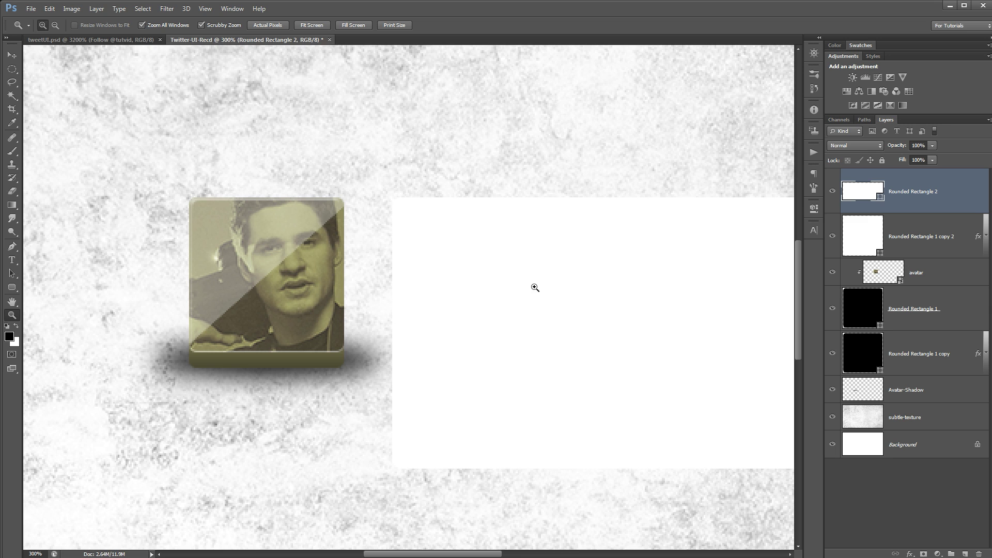
drag(550, 360, 528, 235)
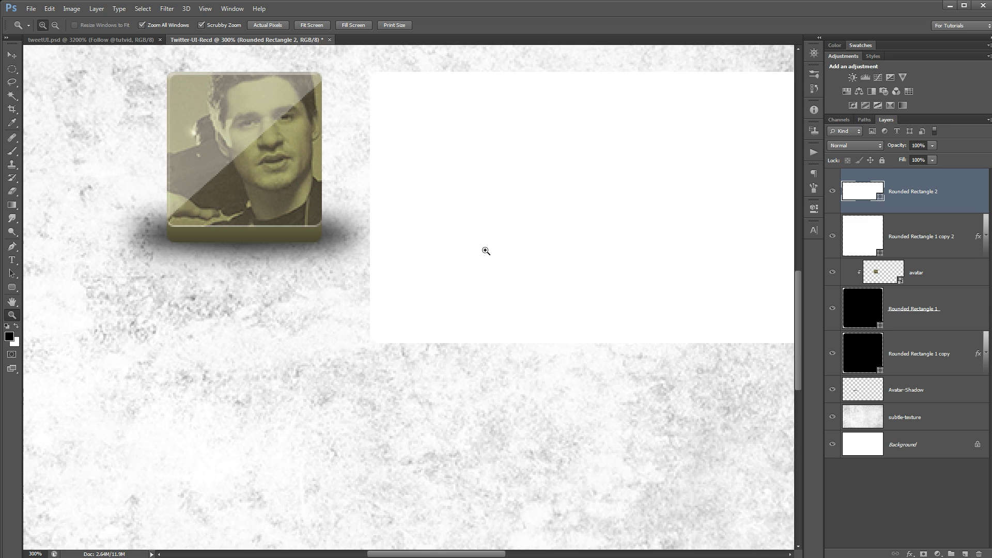
drag(518, 288, 479, 274)
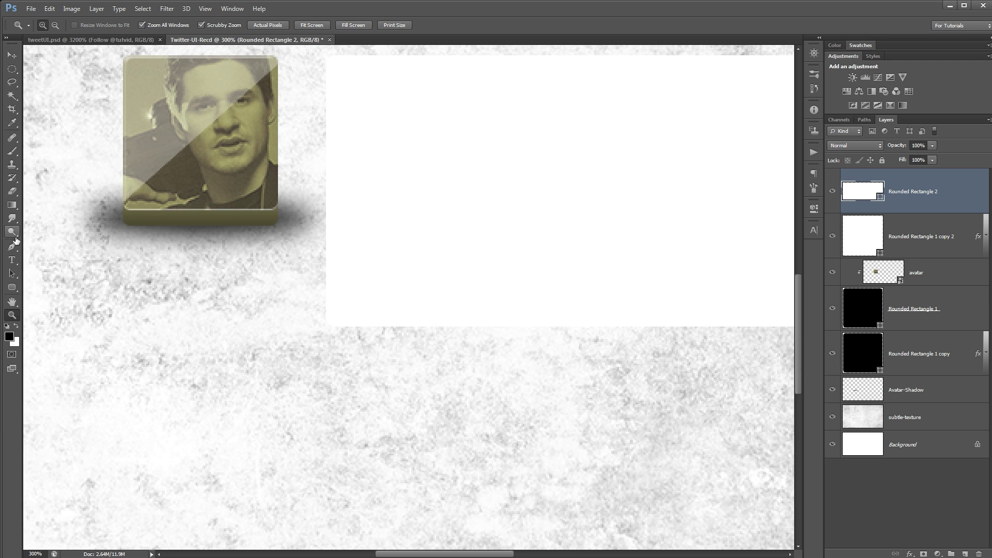
click(20, 287)
click(54, 285)
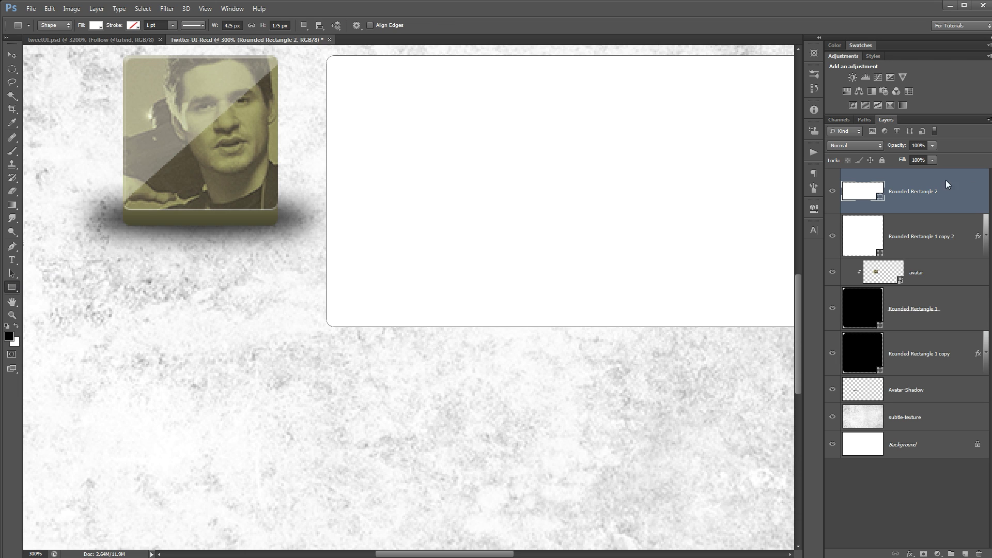
click(54, 24)
click(58, 30)
drag(301, 382, 347, 424)
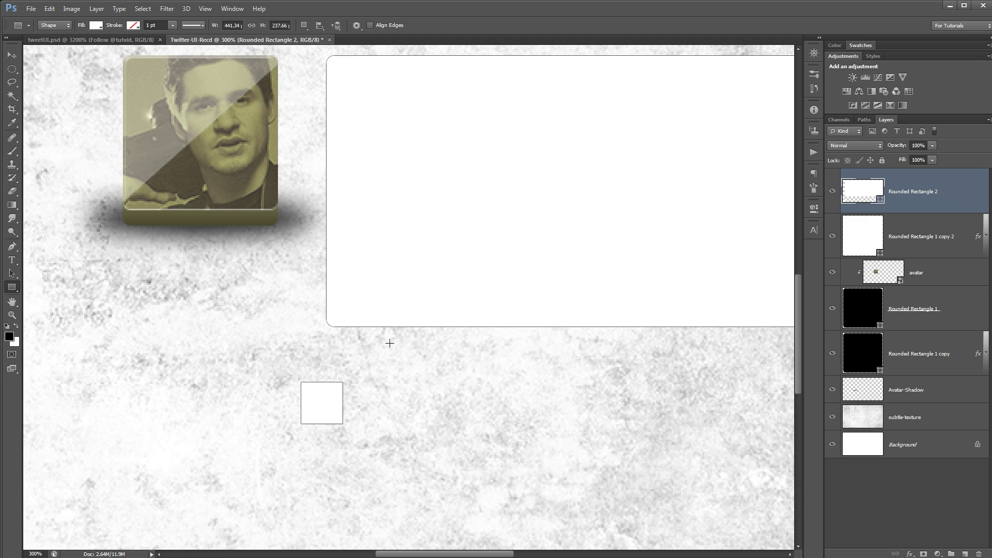
Step: Undo the last square and draw a smaller one in Combine Shapes mode, just below the tweet box's lower-left corner
key(ctrl+z)
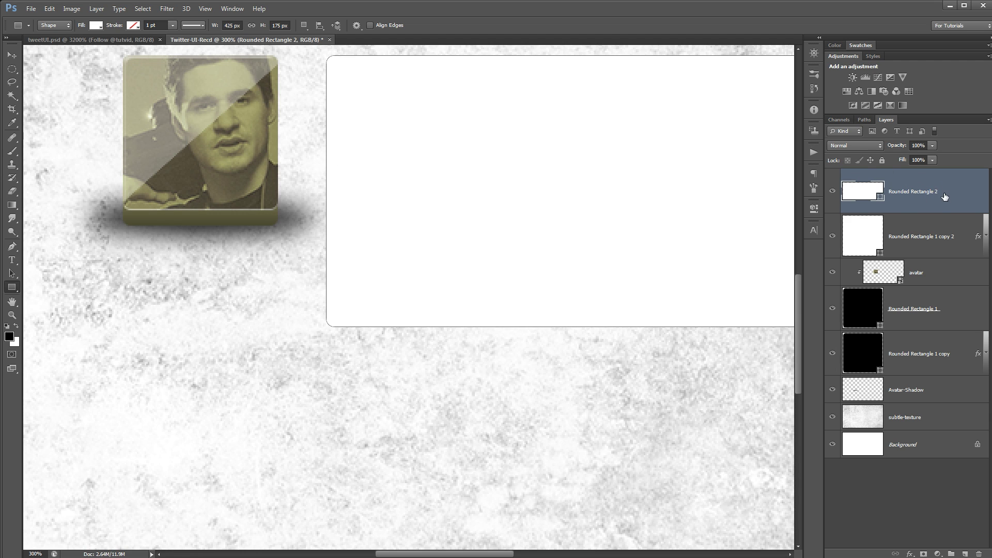
click(309, 27)
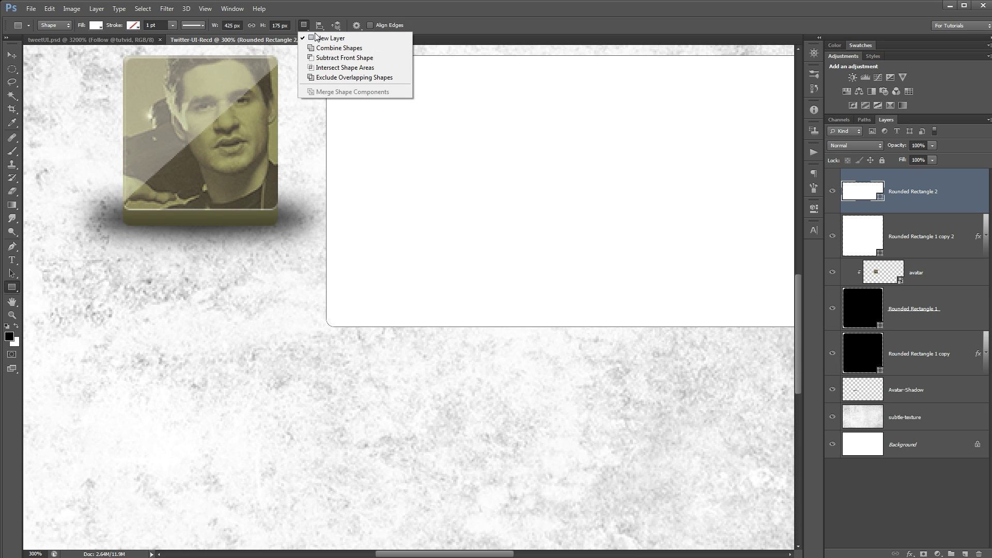
click(345, 47)
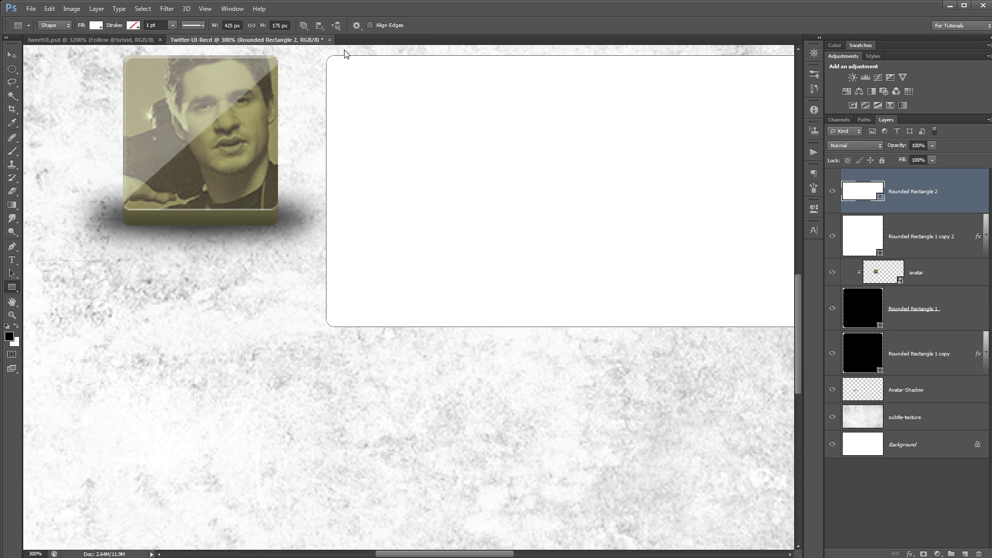
drag(327, 349, 354, 377)
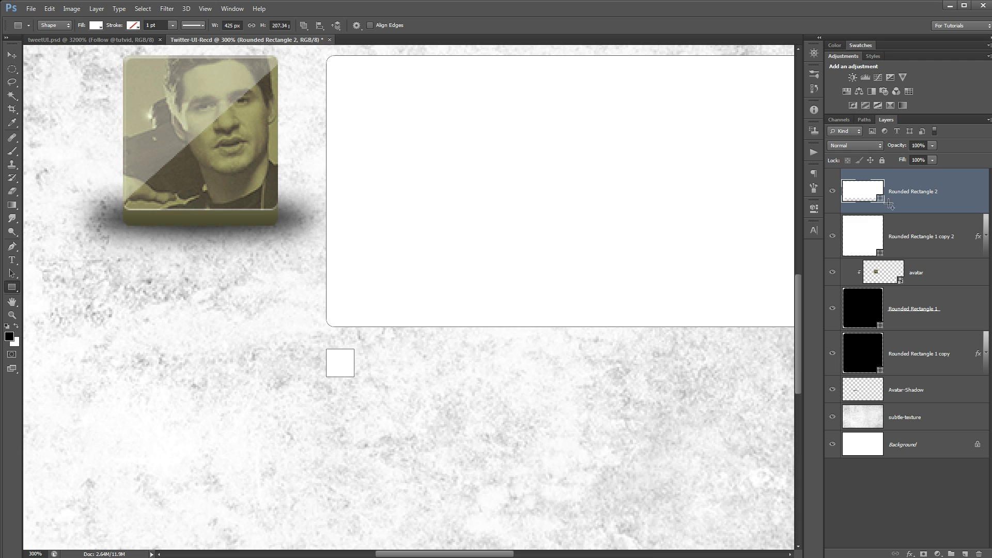
Step: Select the small square's path and rotate it 45° into a diamond with Free Transform Path
drag(12, 278, 35, 277)
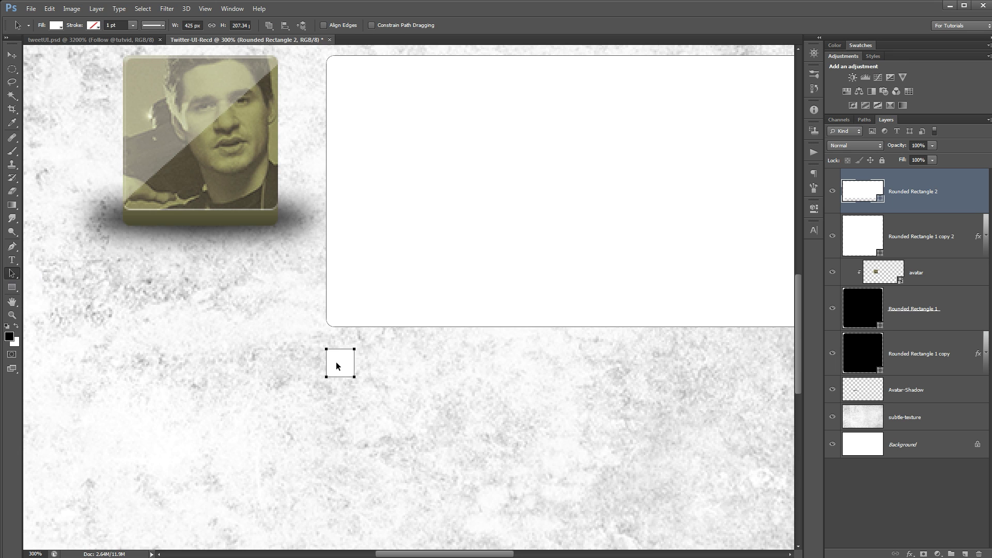
click(49, 8)
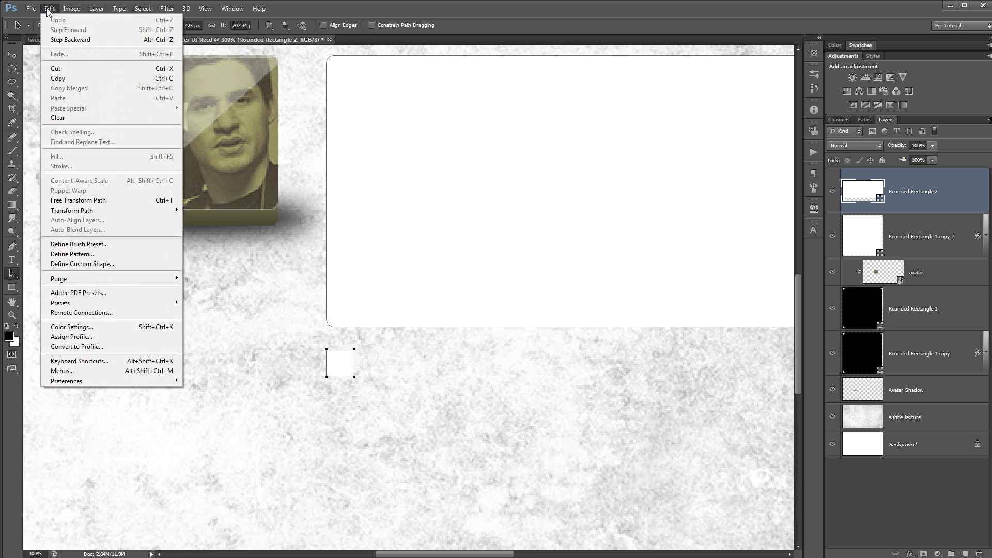
click(123, 200)
click(253, 25)
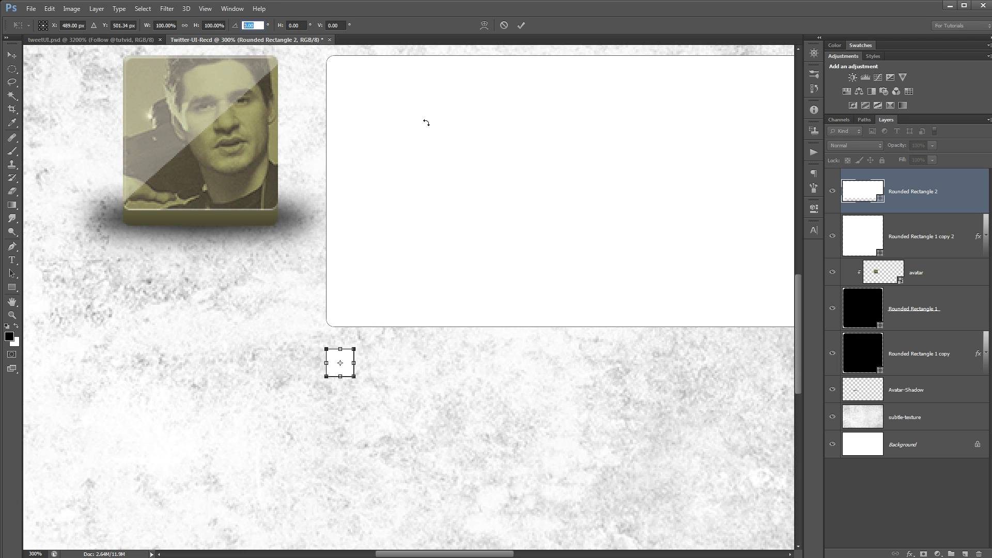
text(45)
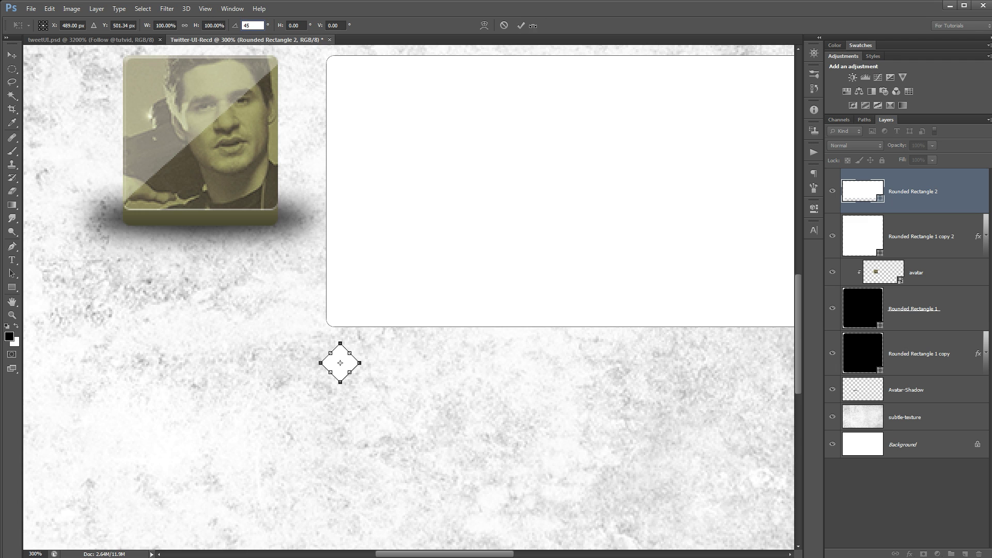
click(521, 25)
Step: Move the diamond onto the tweet box's left edge so its outer half points at the avatar, keeping the box's layer selected
drag(345, 367, 335, 236)
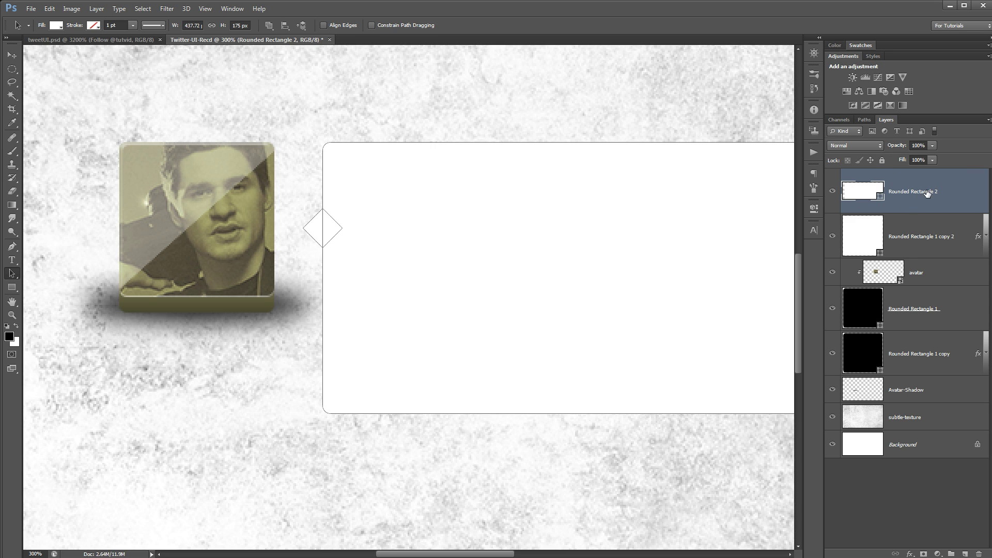
shift+click(923, 235)
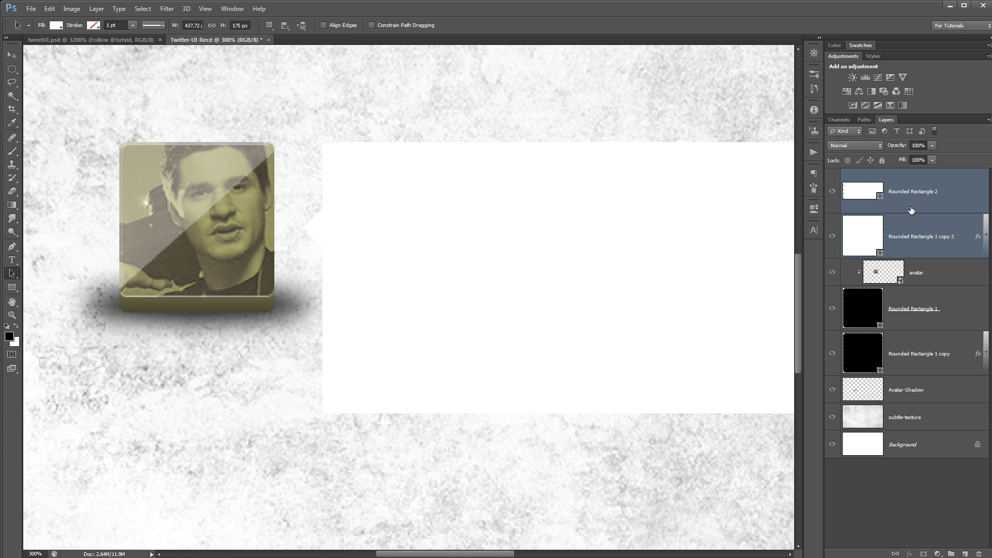
click(928, 194)
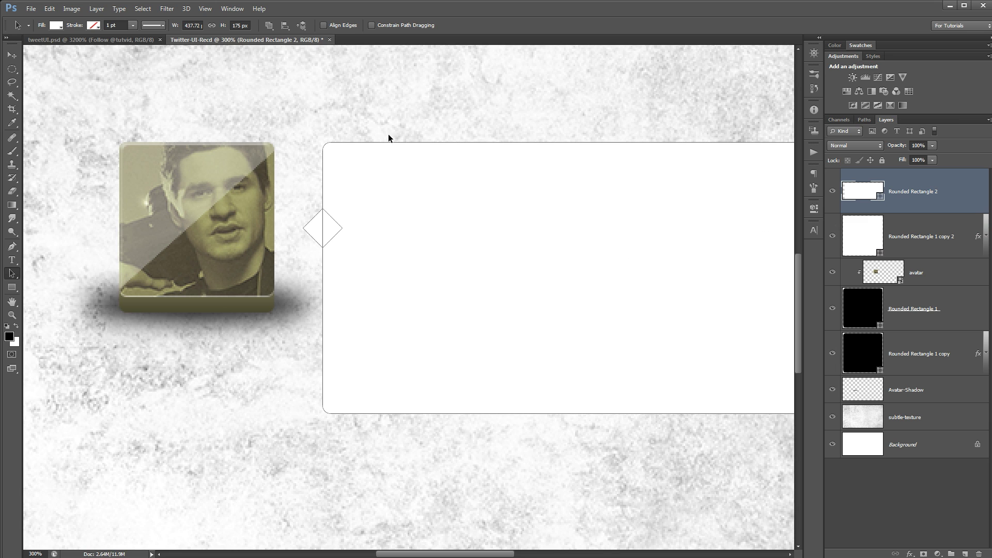
Step: Select the tweet box and diamond paths together and merge their shape components into one speech-bubble outline
drag(339, 154, 441, 282)
click(269, 26)
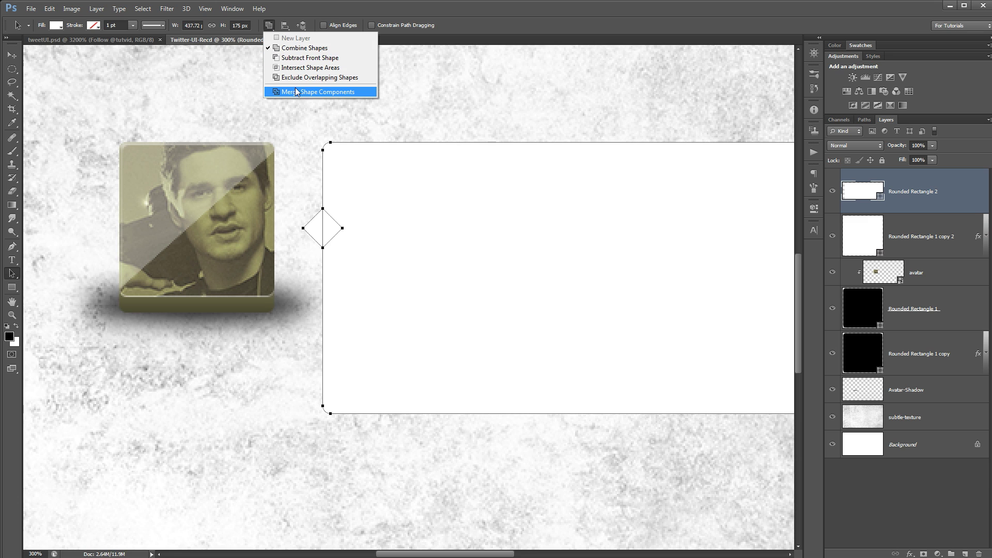
click(335, 91)
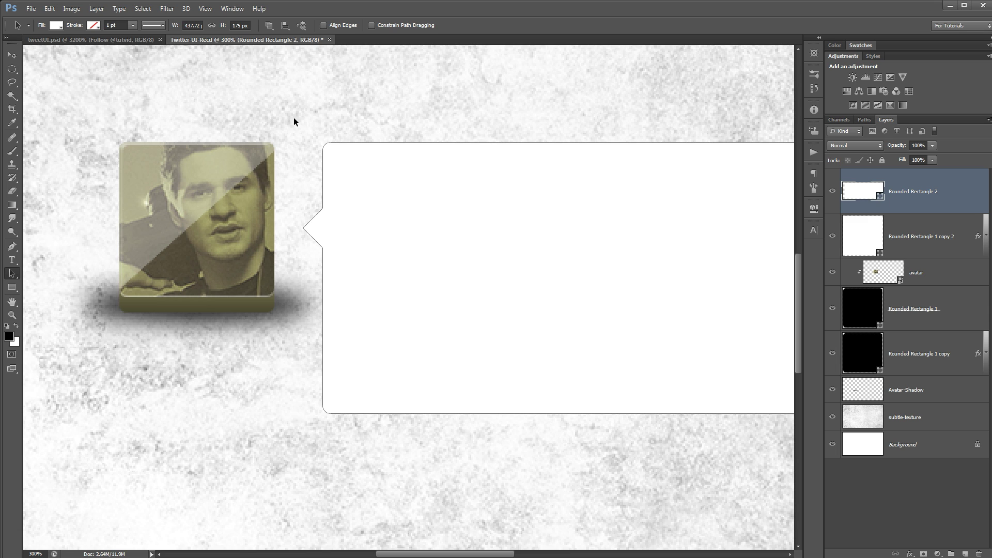
drag(309, 105, 506, 338)
Step: Add an Outer Glow layer style to the tweet box with Normal blend mode and the black colour 000000
drag(578, 341, 506, 339)
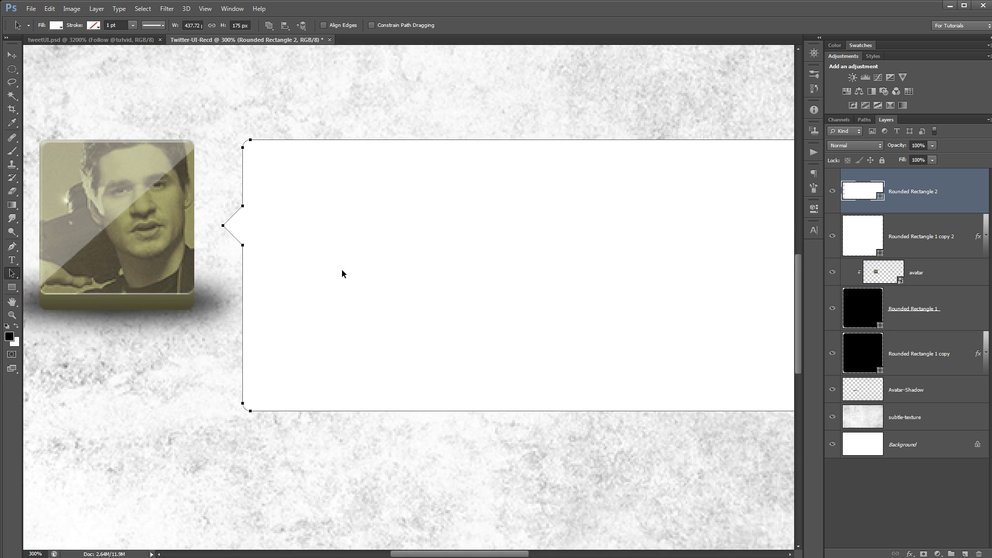
drag(312, 274, 365, 265)
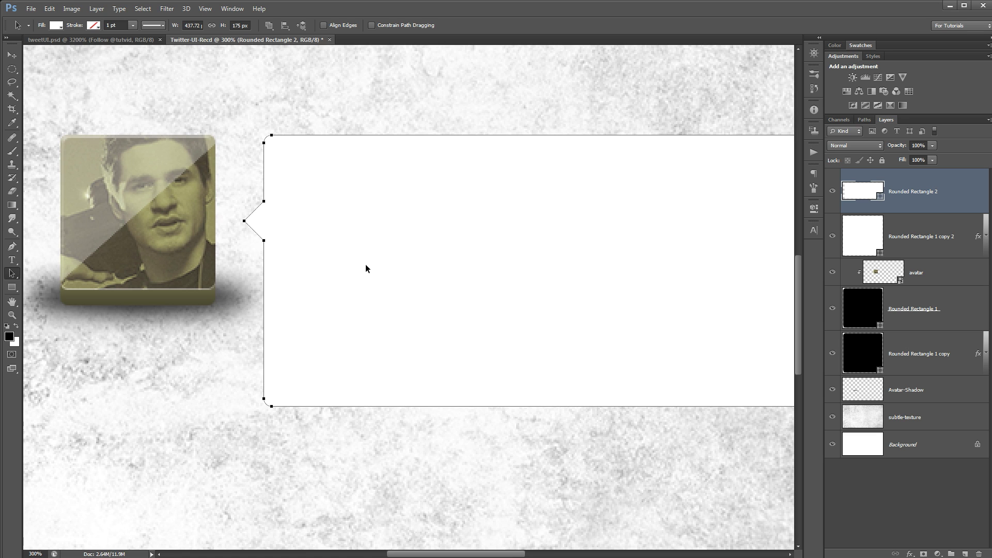
key(ctrl+minus)
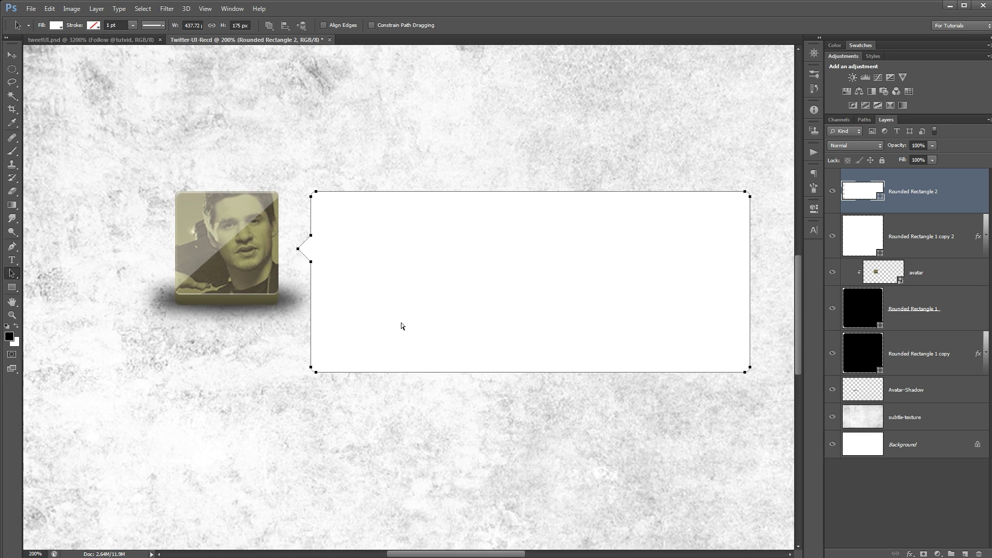
drag(593, 269, 545, 260)
click(96, 9)
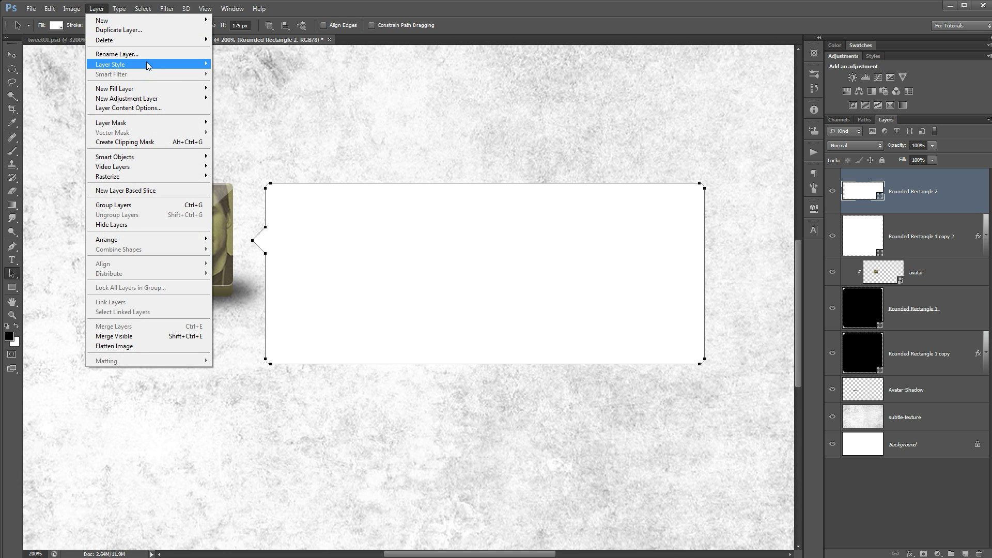
mouse_move(146, 63)
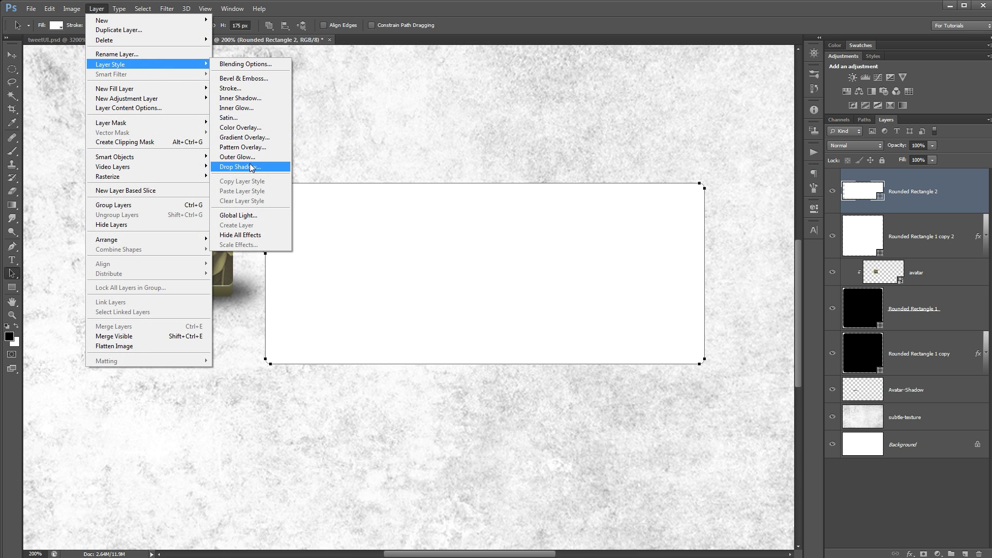
click(238, 156)
drag(637, 134, 521, 152)
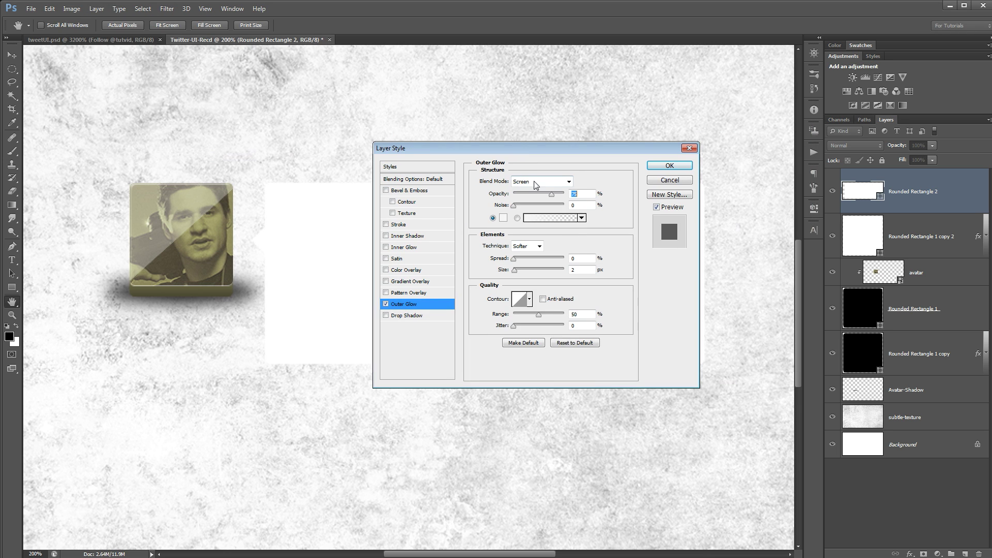
click(538, 182)
click(521, 191)
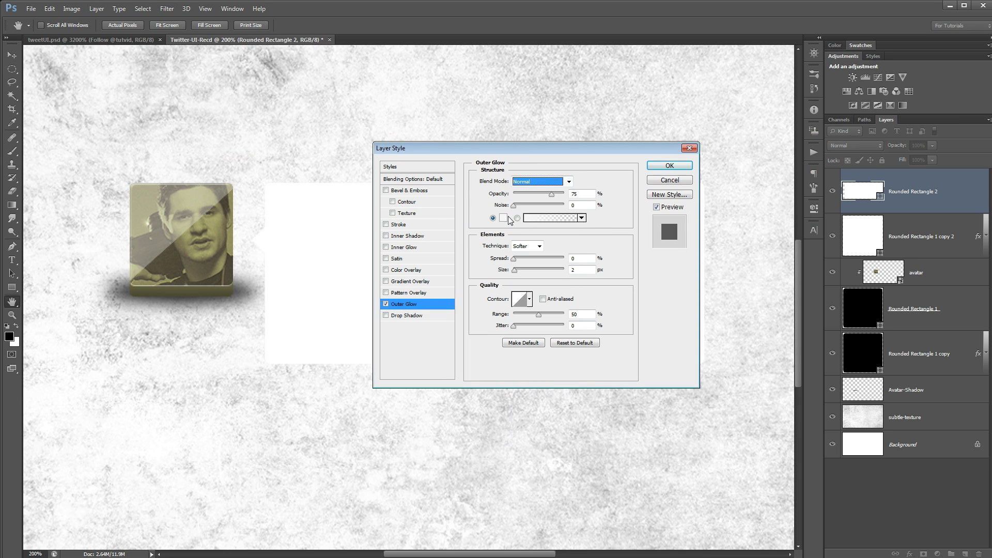
click(503, 218)
click(517, 333)
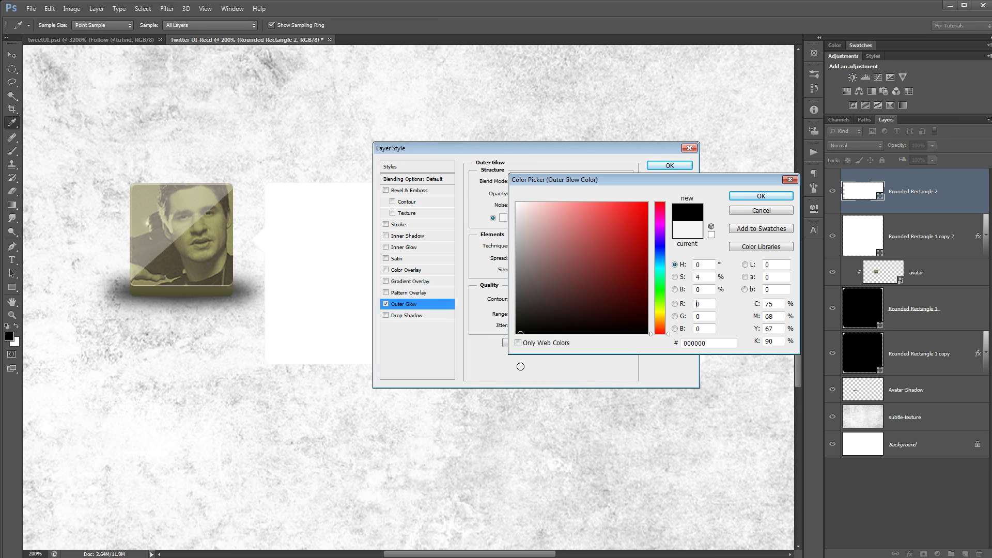
click(761, 196)
Step: Set the tweet box's outer glow to a size of 5 px and an opacity of 20%
click(549, 194)
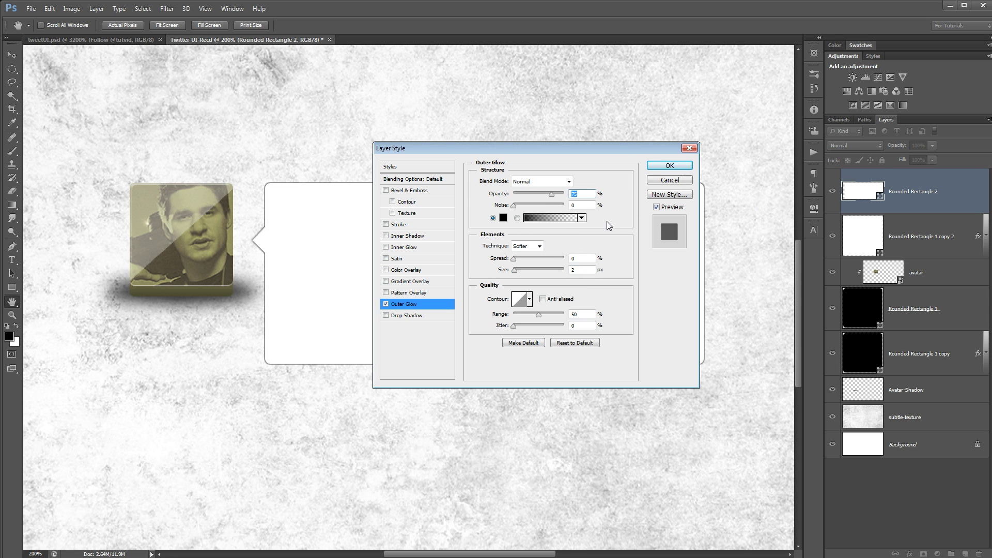
drag(586, 271, 501, 276)
key(Up)
key(Up)
key(Up)
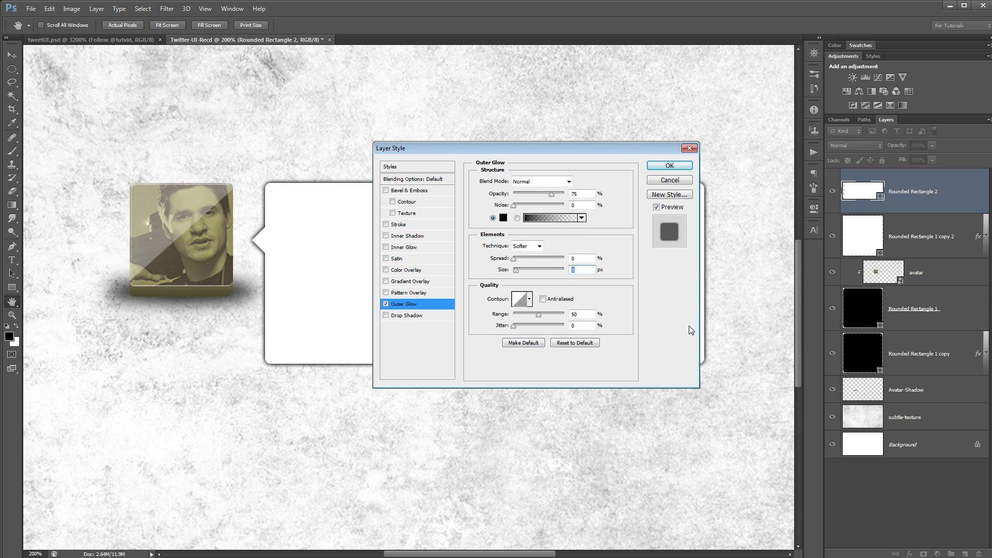
click(579, 194)
key(shift+Down)
key(shift+Down)
key(shift+Down)
key(shift+Down)
key(shift+Down)
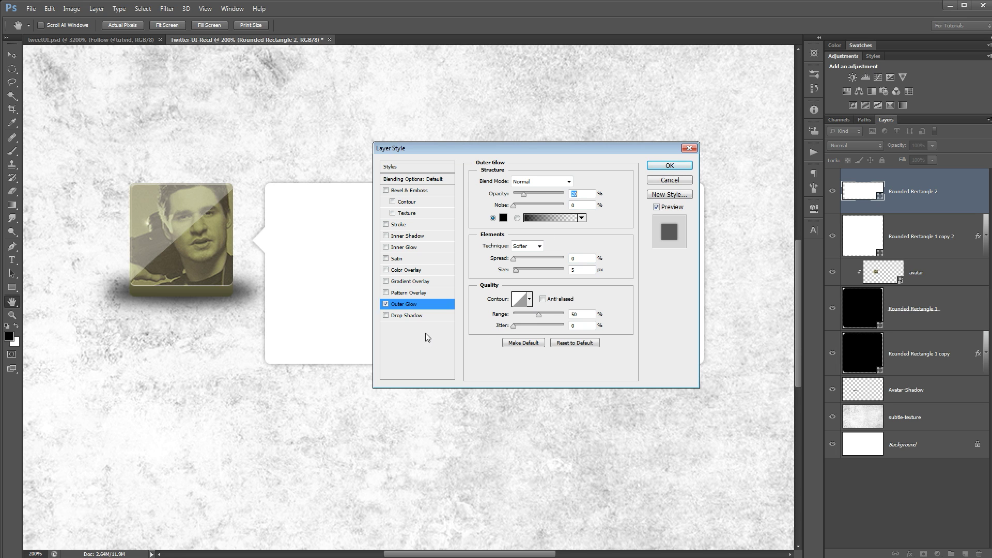
Step: Add a 1 px black outside stroke at 24% opacity to the tweet box, apply the layer style, and select the avatar layer
click(401, 224)
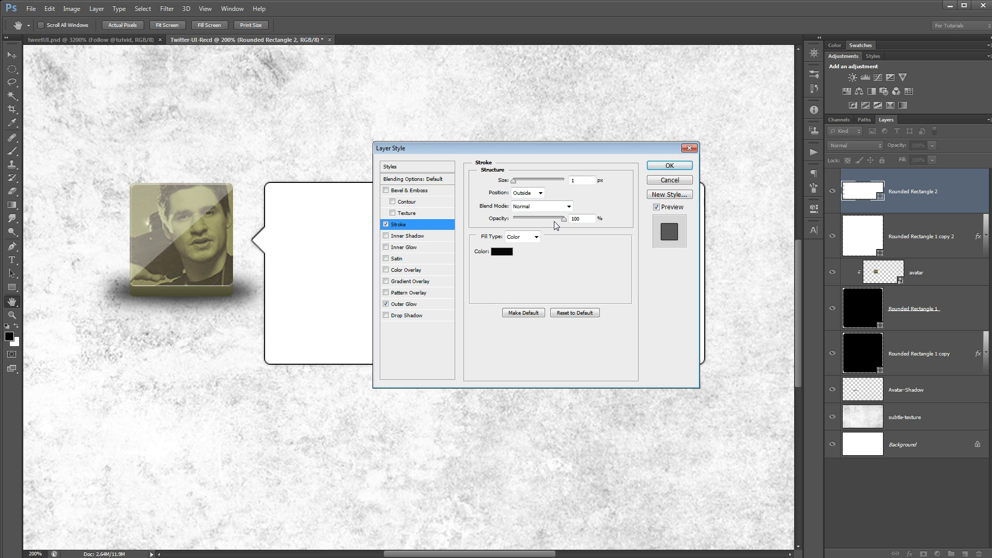
drag(562, 219, 526, 219)
click(528, 192)
click(530, 207)
click(535, 207)
click(535, 207)
click(528, 193)
click(522, 203)
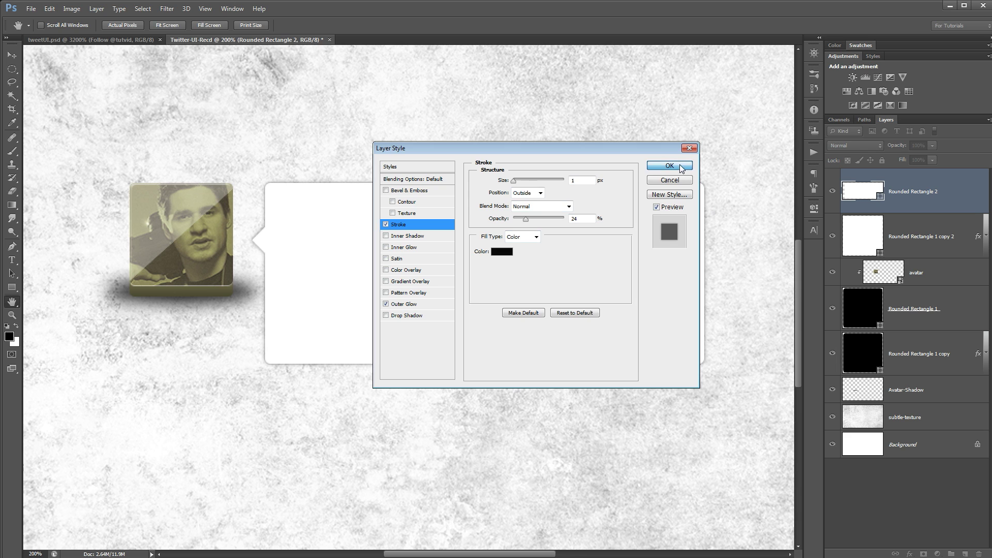
click(680, 165)
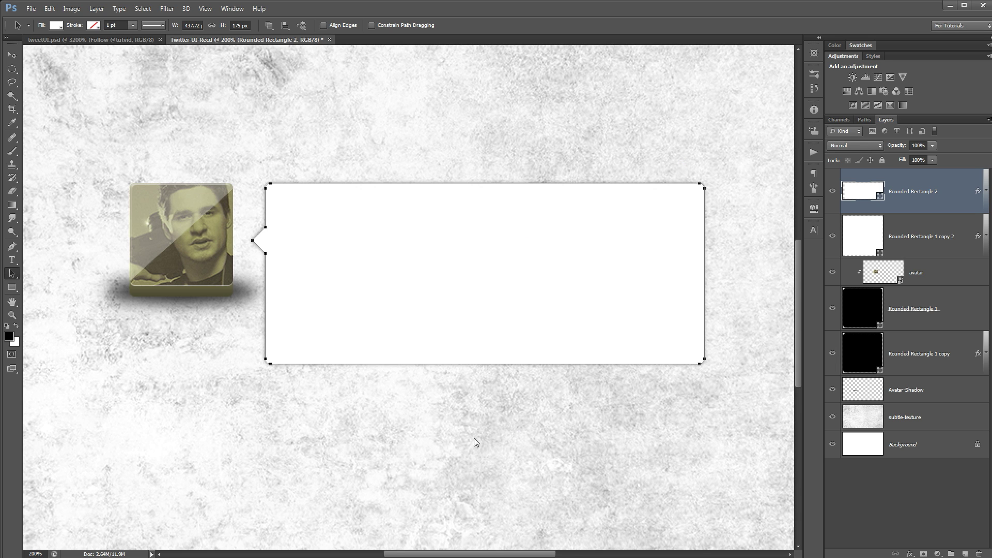
click(892, 274)
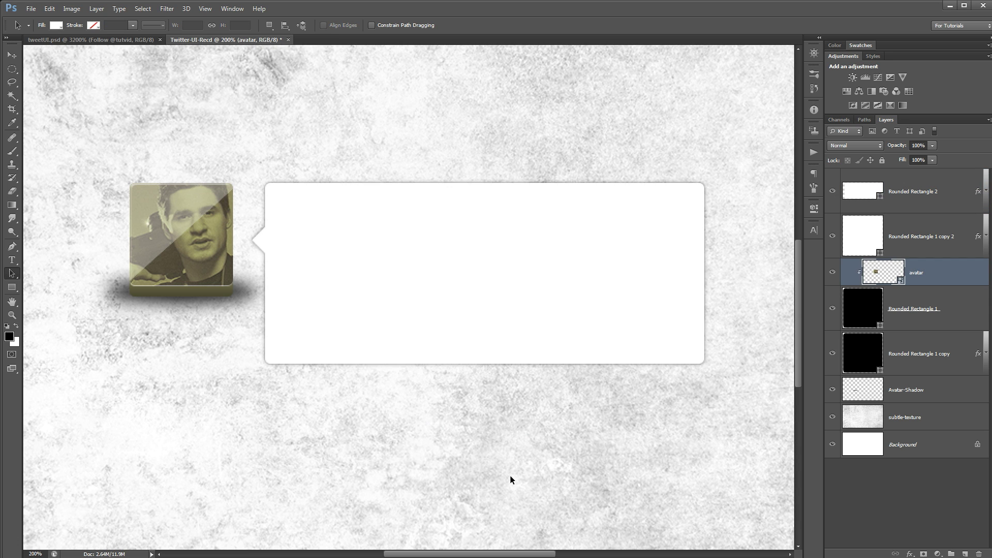
key(ctrl+minus)
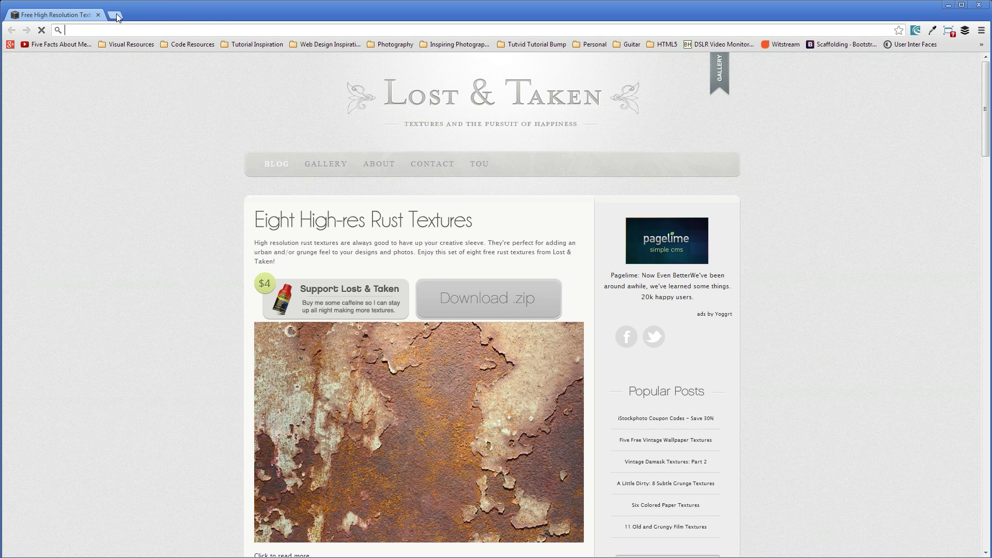
Step: In a new Chrome tab, search Google Images for the Twitter logo
click(118, 15)
text(Twiter Logo)
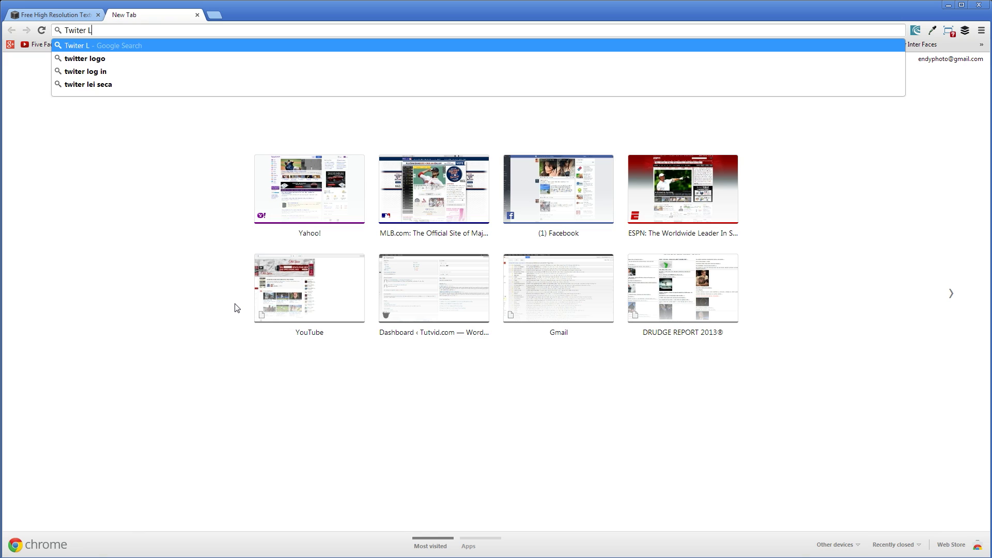
key(Return)
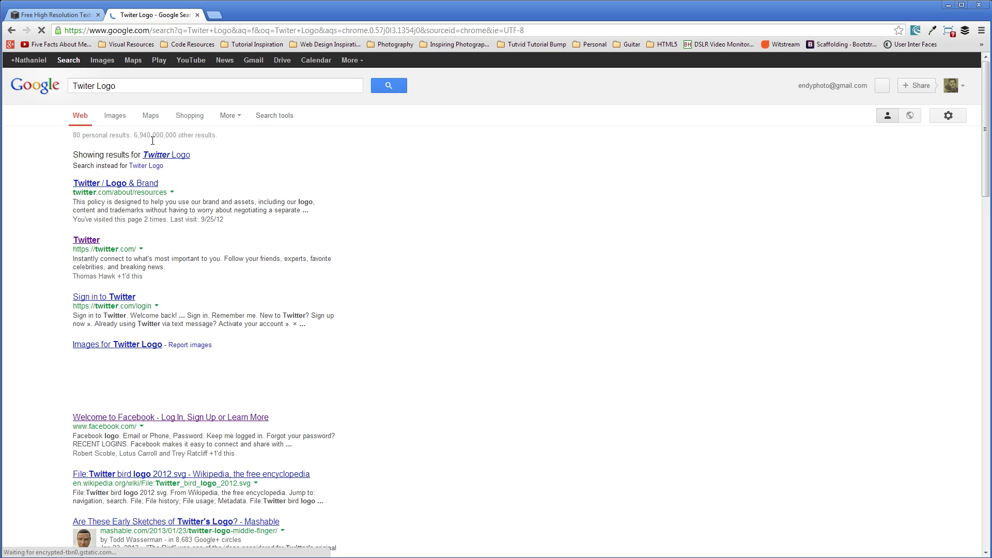
click(102, 60)
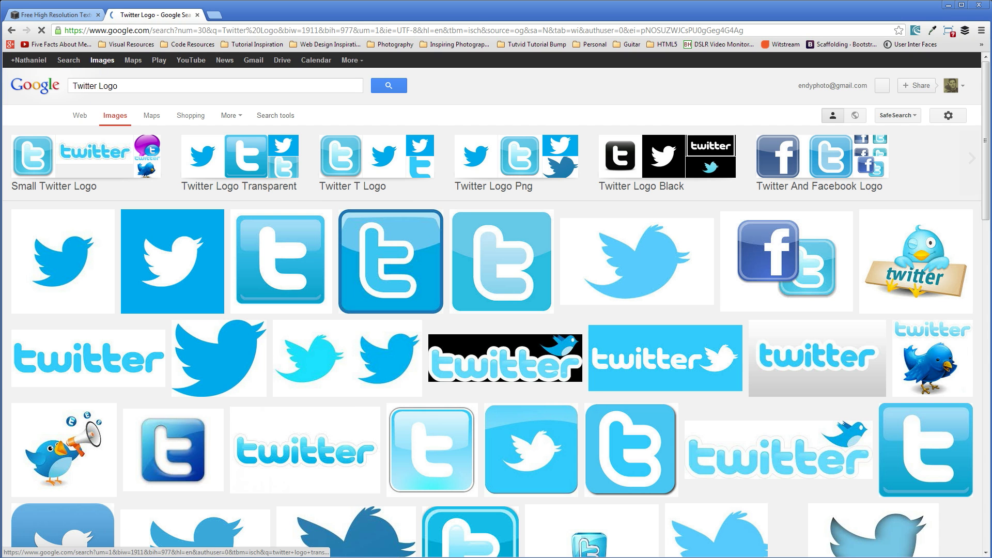
Step: Copy the image of the blue Twitter bird on a white background from the first result and switch back to Photoshop
click(82, 250)
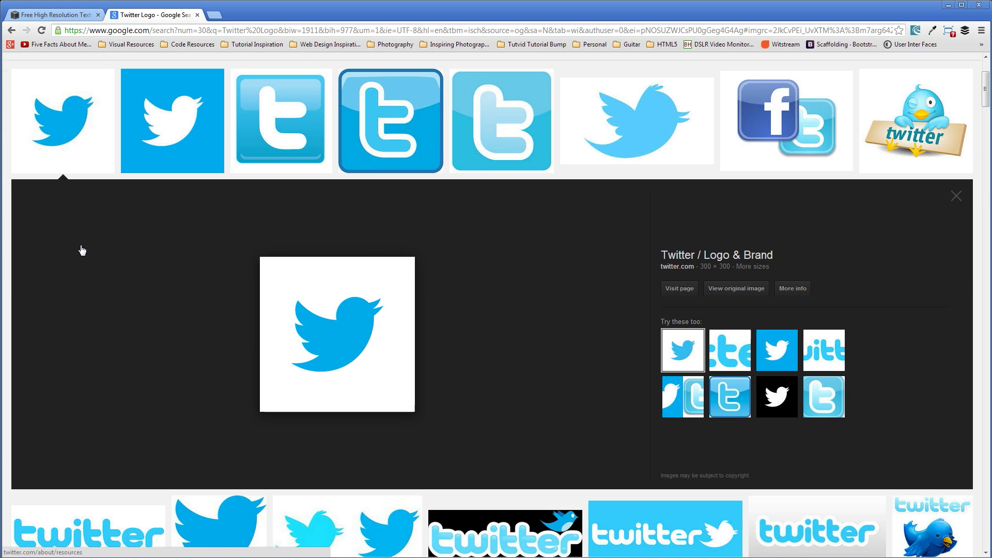
right_click(335, 332)
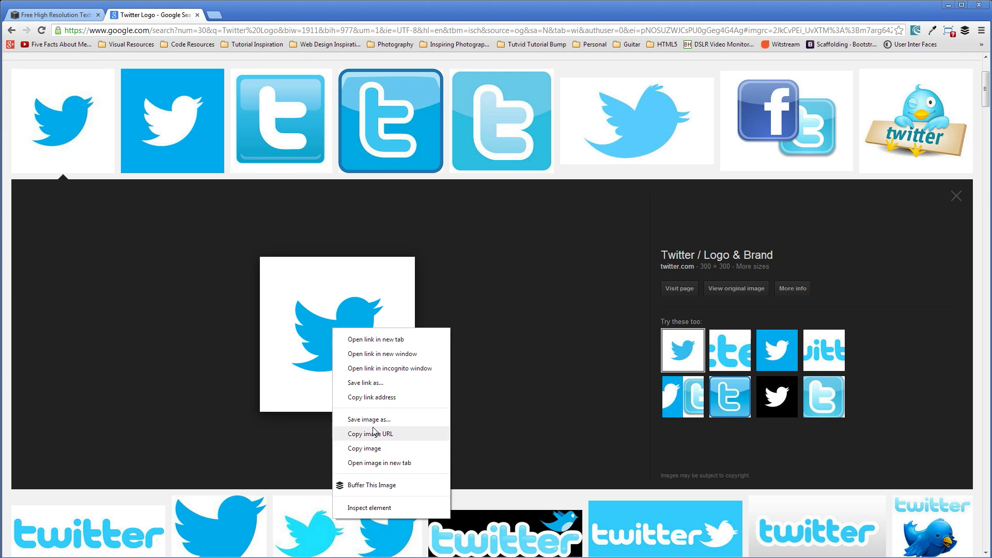
click(371, 446)
key(alt+Tab)
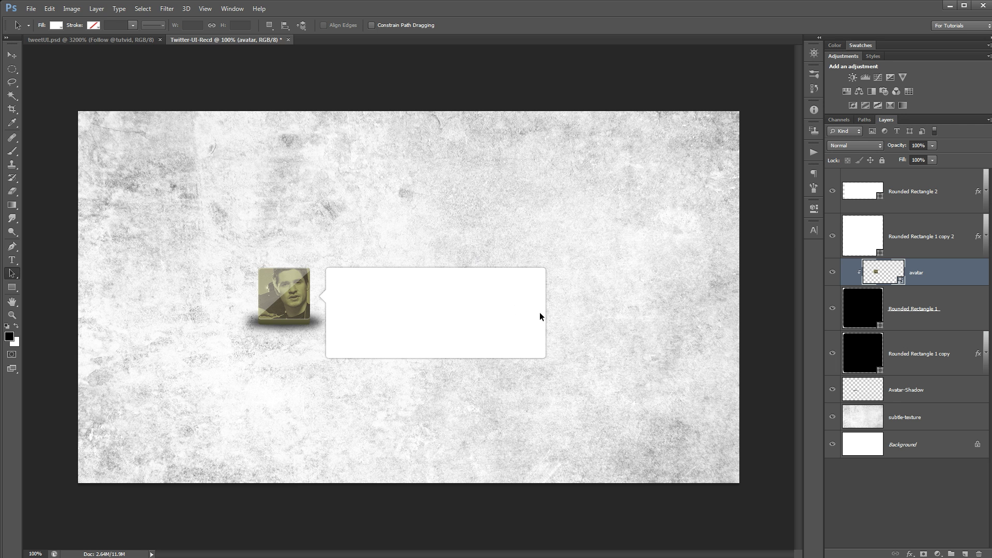
Step: Paste the bird image, bring its layer above all others, and delete its white background using a Magic Wand selection
key(ctrl+v)
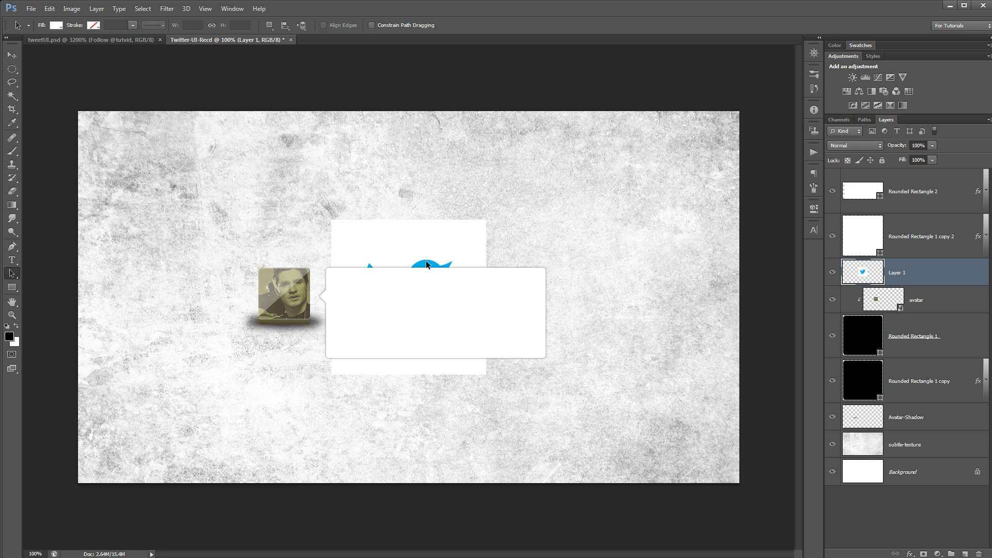
drag(910, 276, 918, 182)
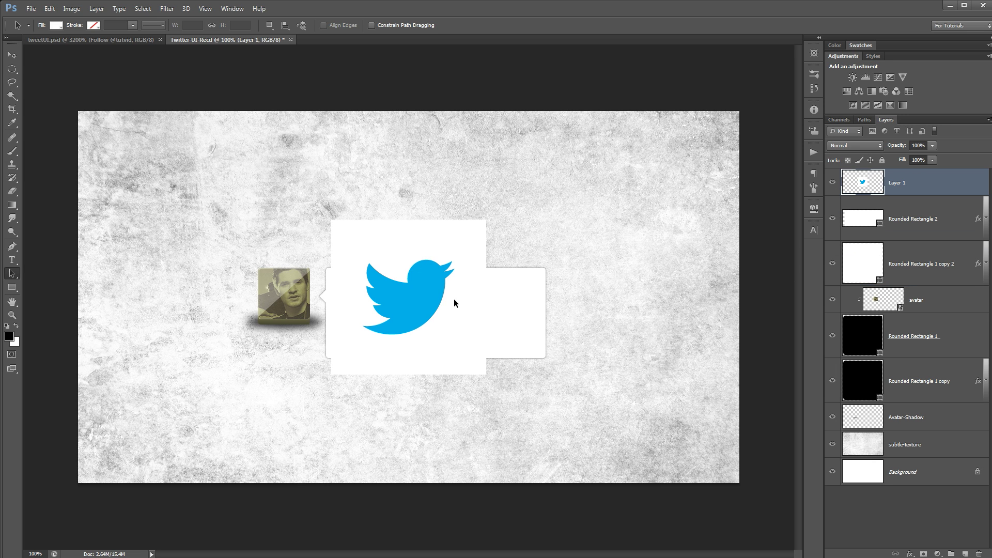
key(ctrl+plus)
drag(422, 295, 381, 255)
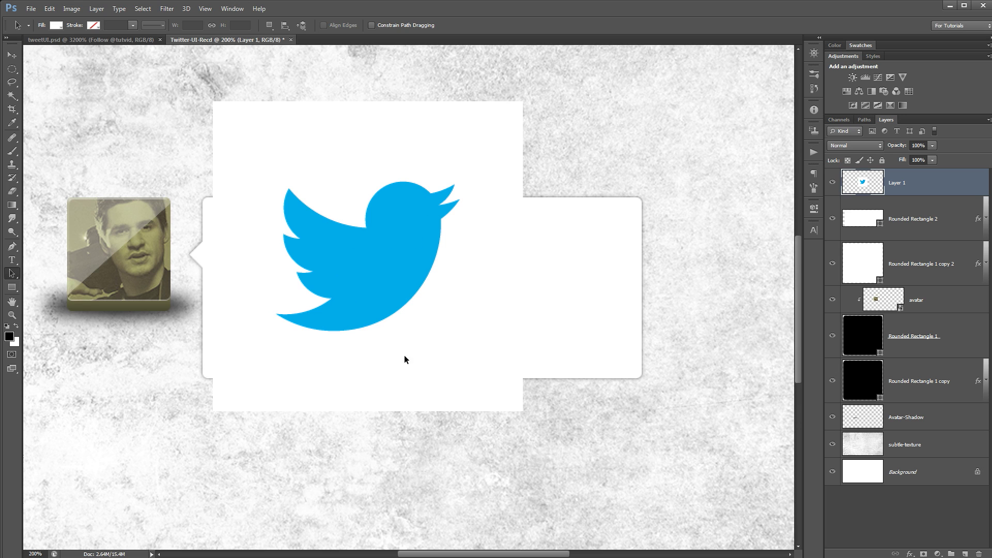
click(12, 95)
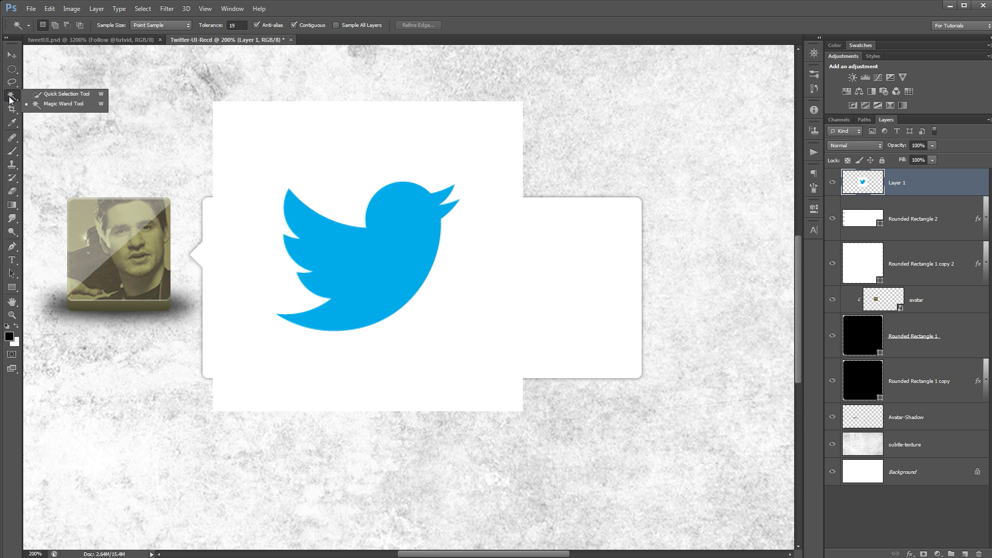
click(46, 104)
click(339, 149)
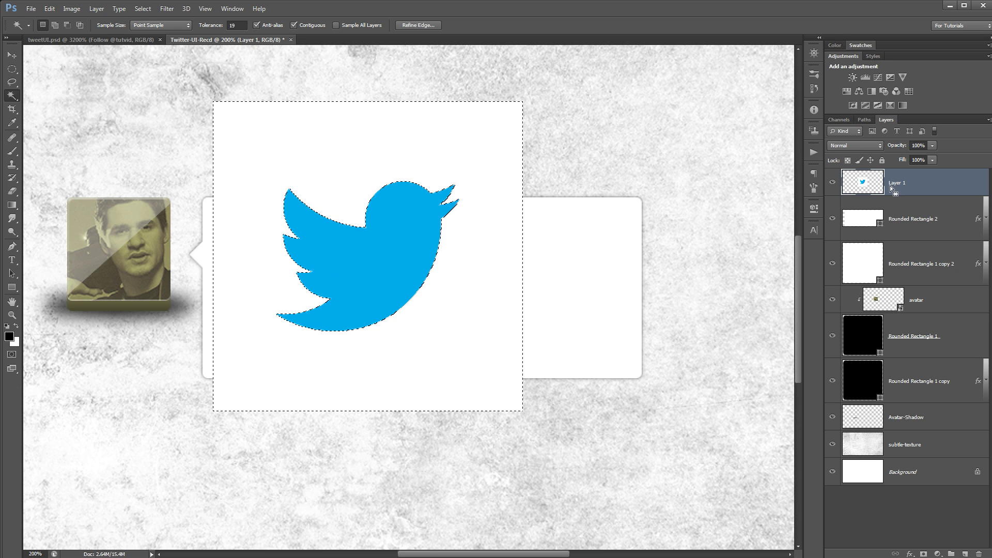
key(Delete)
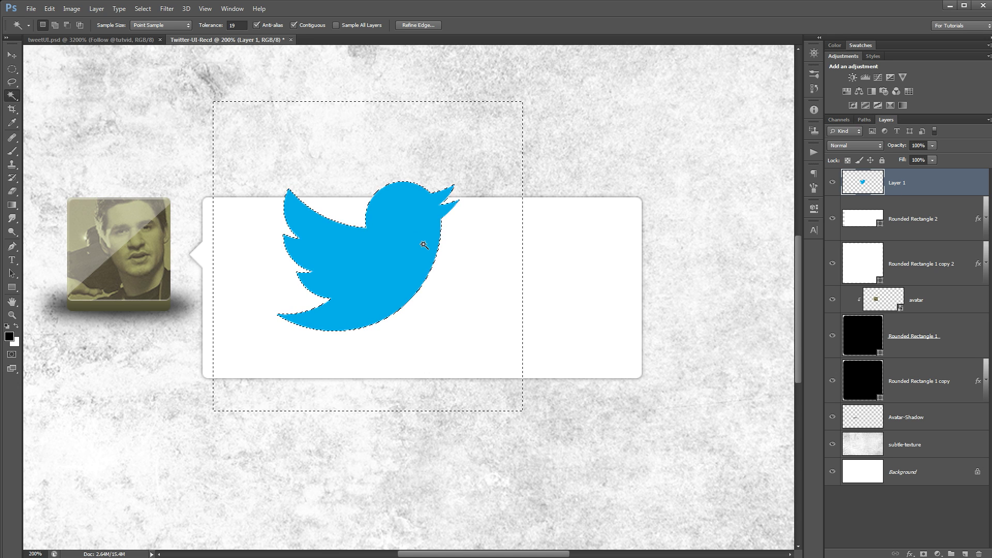
key(ctrl+d)
Step: Centre the bird over the tweet box, then duplicate its layer, keeping the original hidden and the copy visible
key(v)
drag(396, 258, 432, 294)
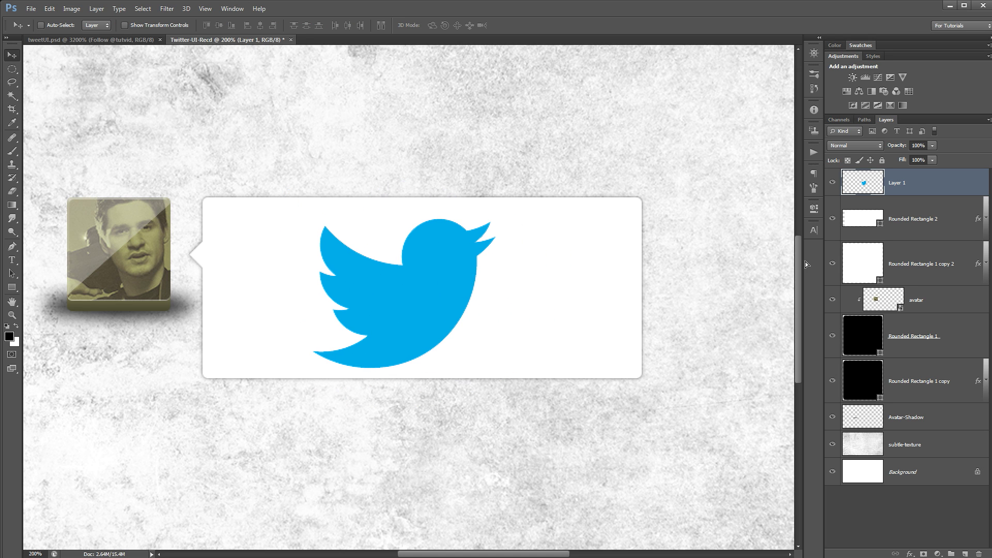
click(833, 184)
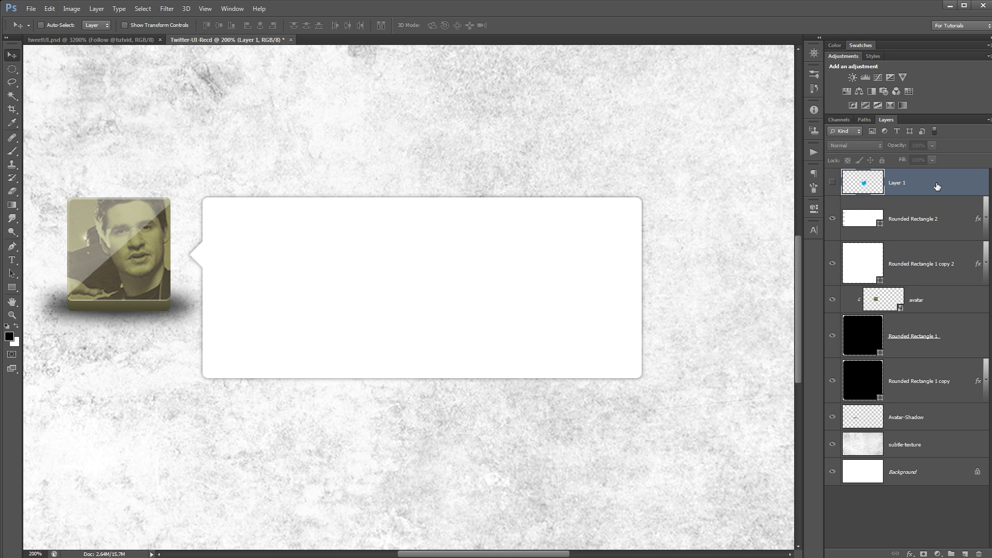
key(ctrl+j)
click(833, 182)
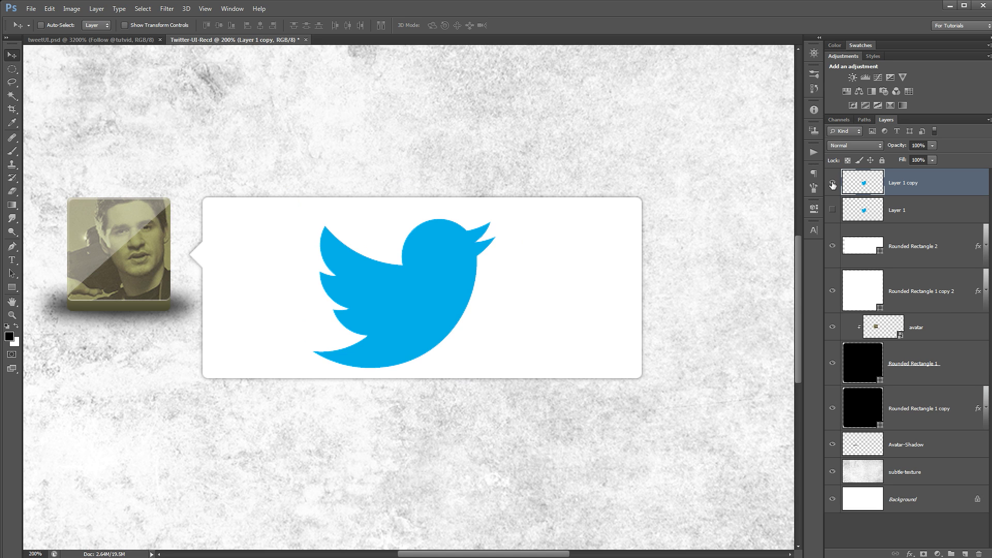
drag(436, 280, 462, 281)
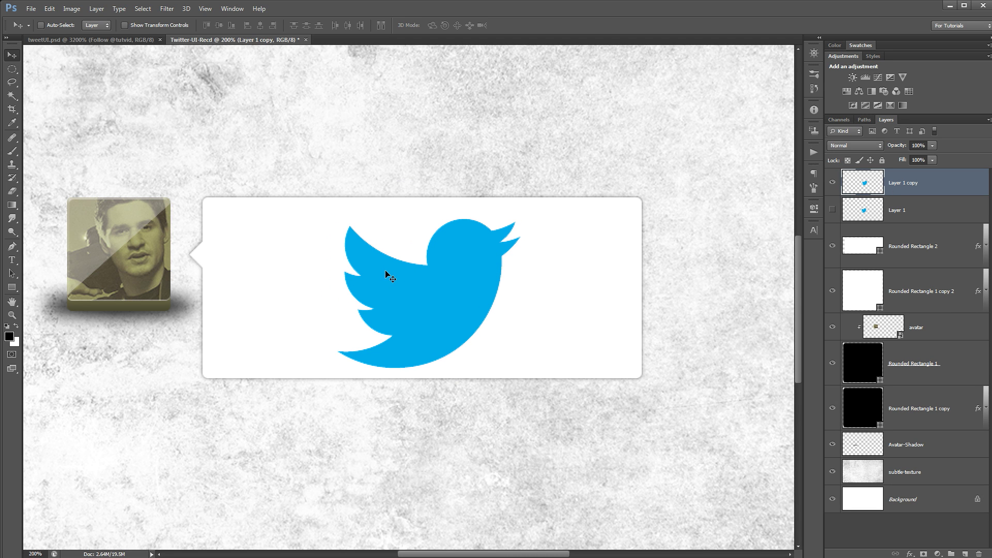
Step: Turn the duplicated bird black with a Hue/Saturation adjustment, setting Lightness to -100
click(71, 9)
mouse_move(103, 37)
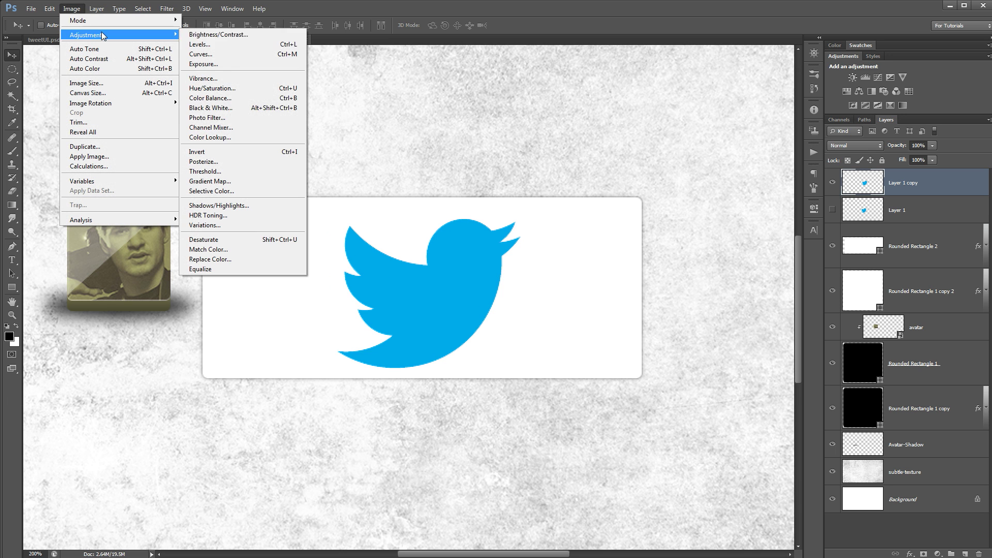
click(212, 87)
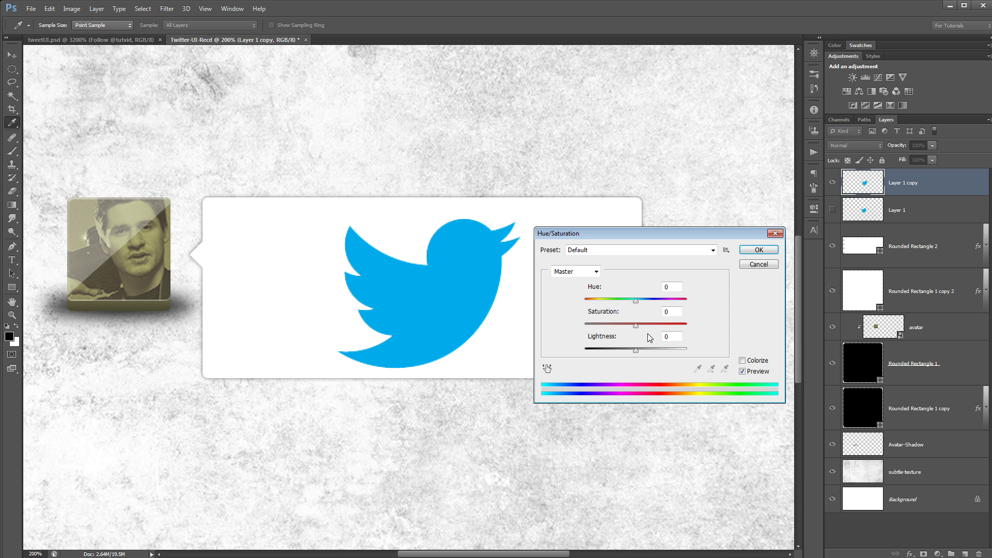
drag(636, 352, 469, 281)
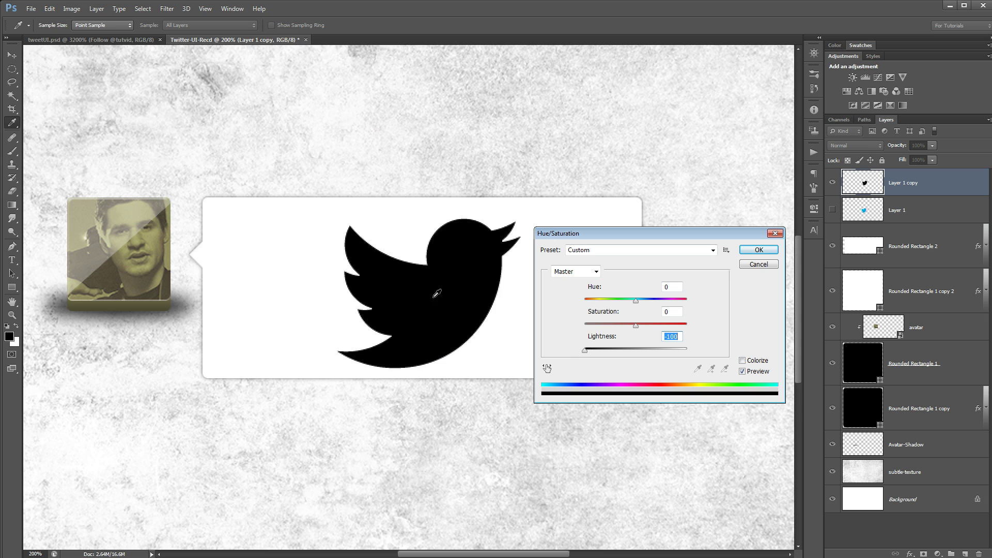
click(761, 251)
Step: Scale the black bird down to a small icon in the tweet box's lower-right corner and nudge it slightly up and left
key(v)
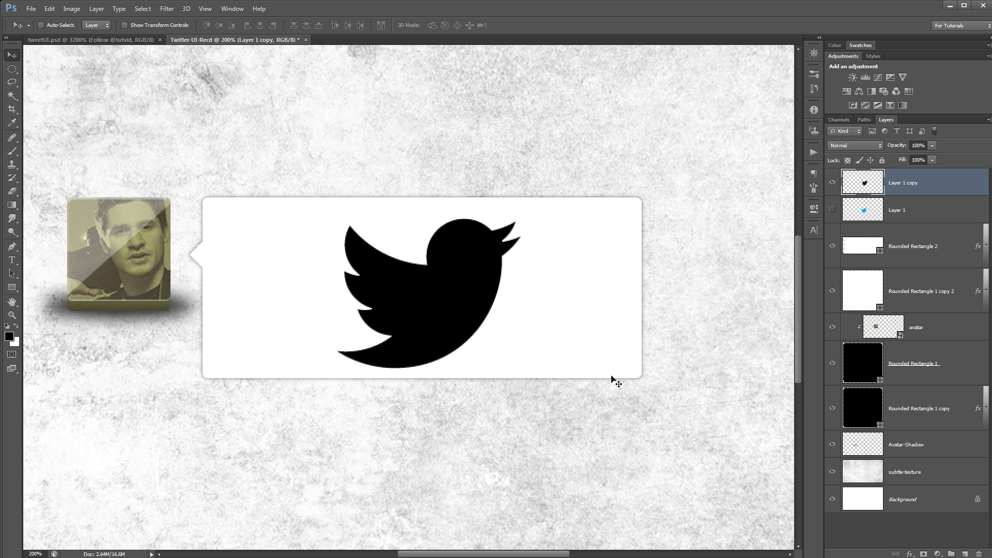
click(50, 9)
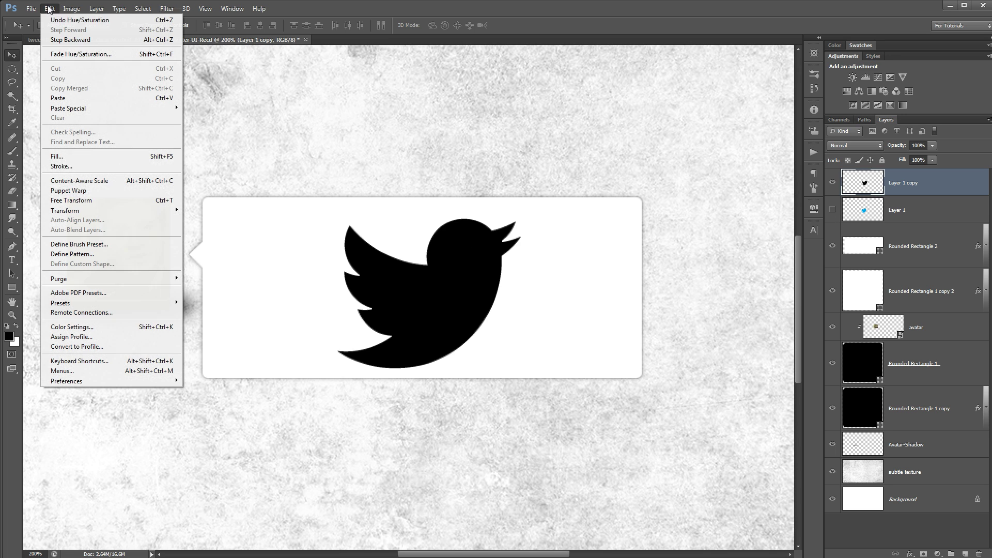
click(92, 201)
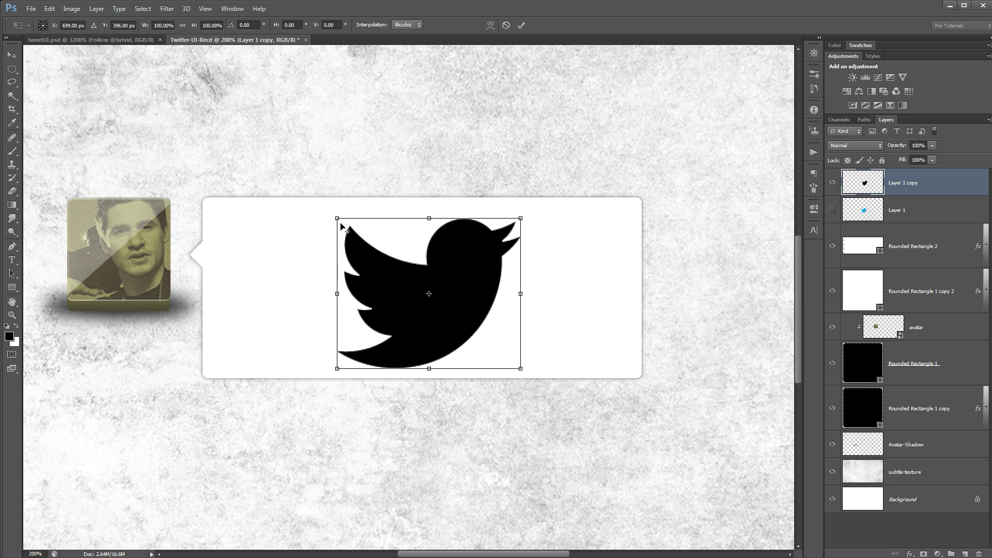
drag(337, 218, 590, 340)
key(Return)
key(Left)
key(Up)
key(Up)
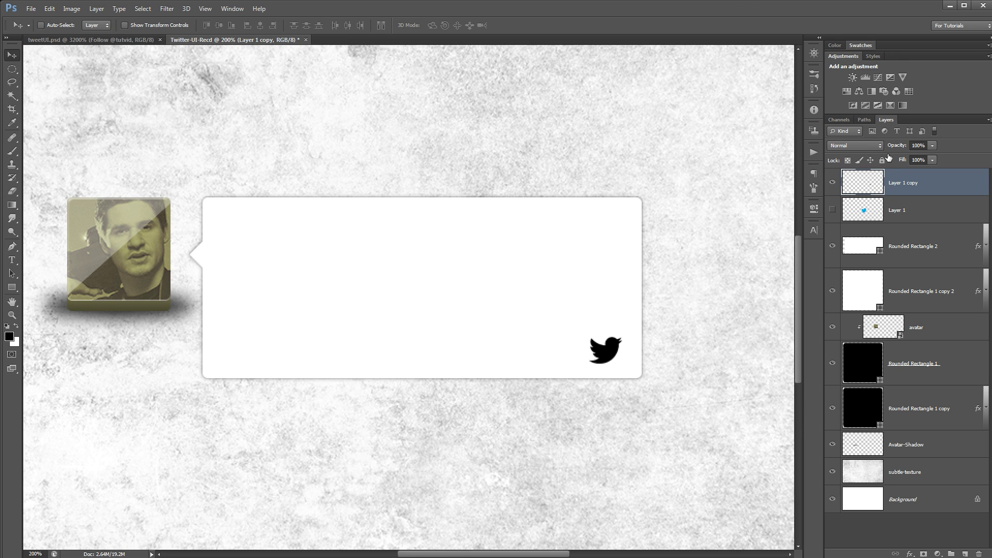
Step: Lower the small bird layer's opacity to 15% and rename the layer Twitter-Logo
drag(897, 146, 853, 150)
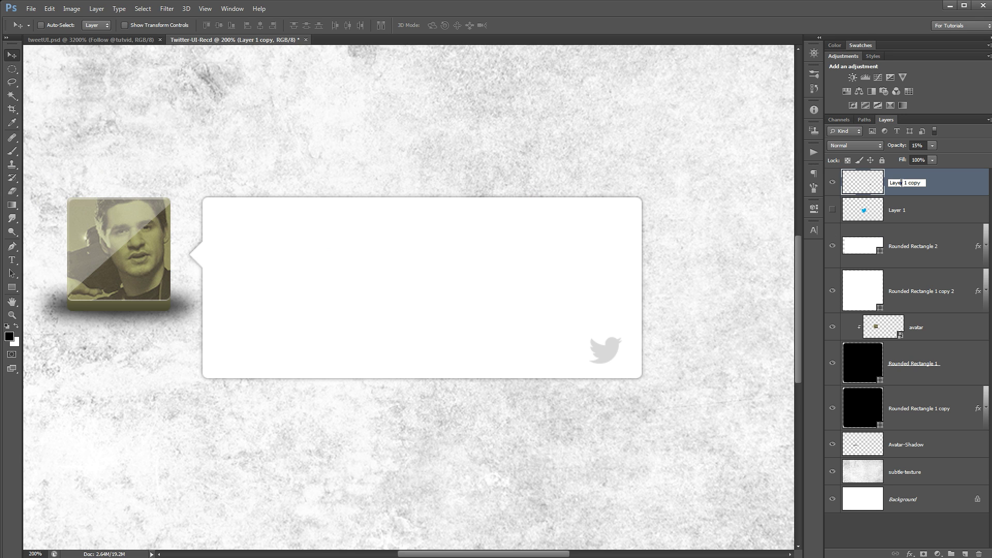
drag(921, 184, 806, 190)
text(Twitter-Logo)
key(Return)
Step: Add a paragraph text box across the upper part of the tweet box with the text "Tweet Goes Here!"
click(12, 260)
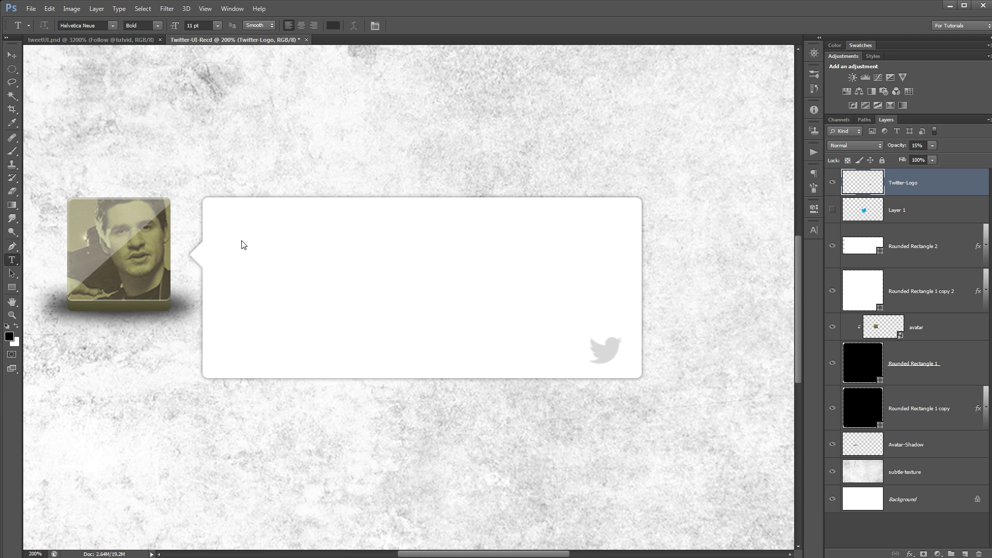
drag(216, 212, 634, 293)
text(Tweet Goes Here!)
key(ctrl+Return)
key(ctrl+minus)
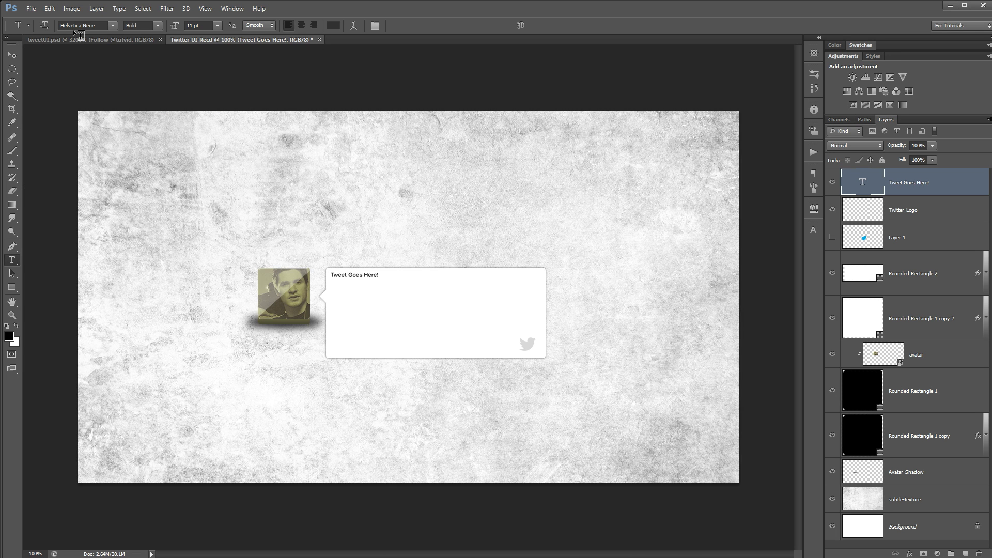
Step: Show the character settings, copy the full tweet text from tweetUI.psd, and return to the Twitter-UI-Recd document
click(815, 231)
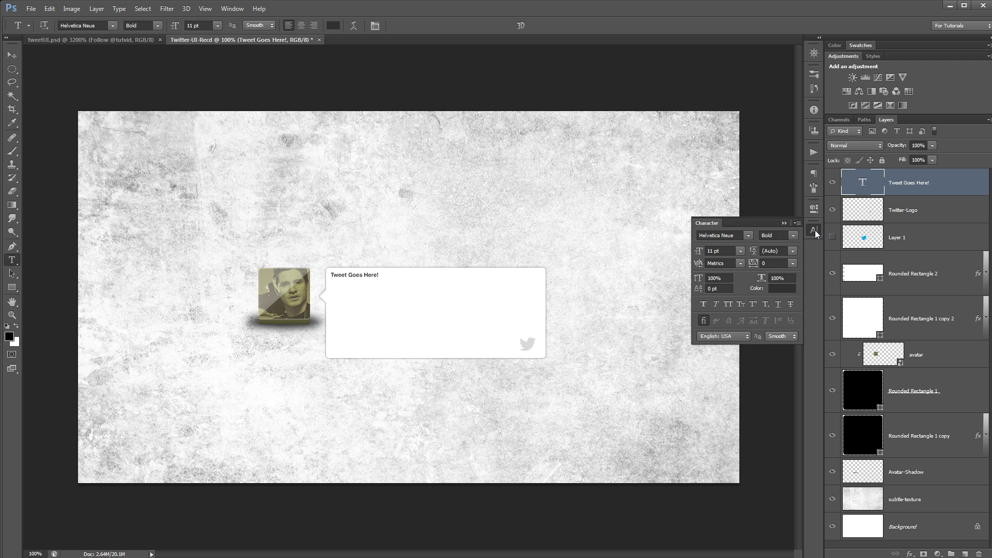
click(106, 40)
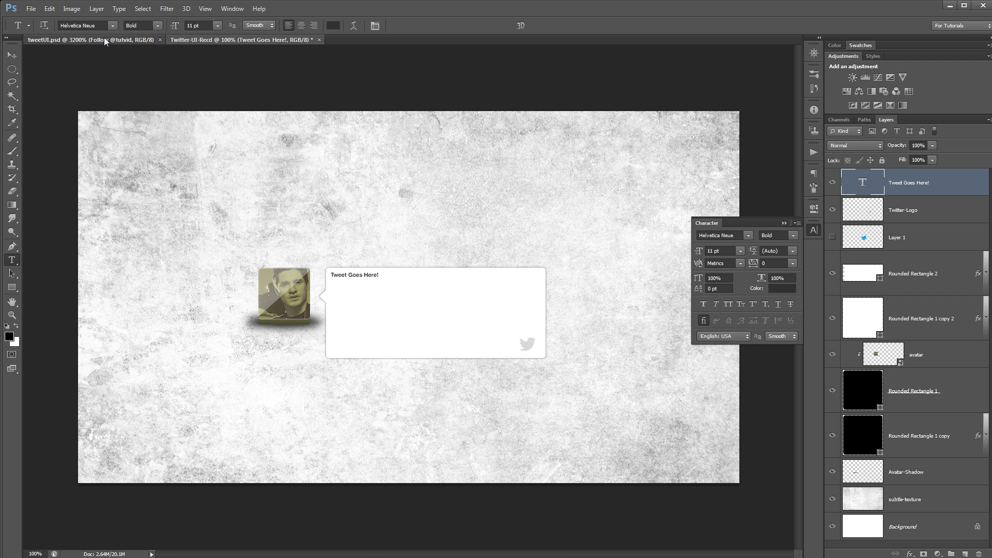
key(ctrl+1)
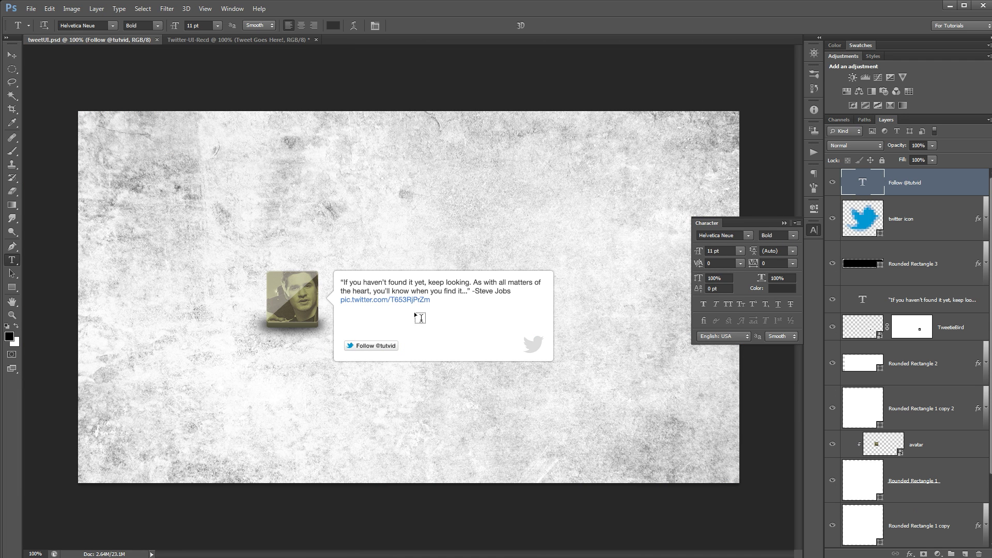
double_click(863, 299)
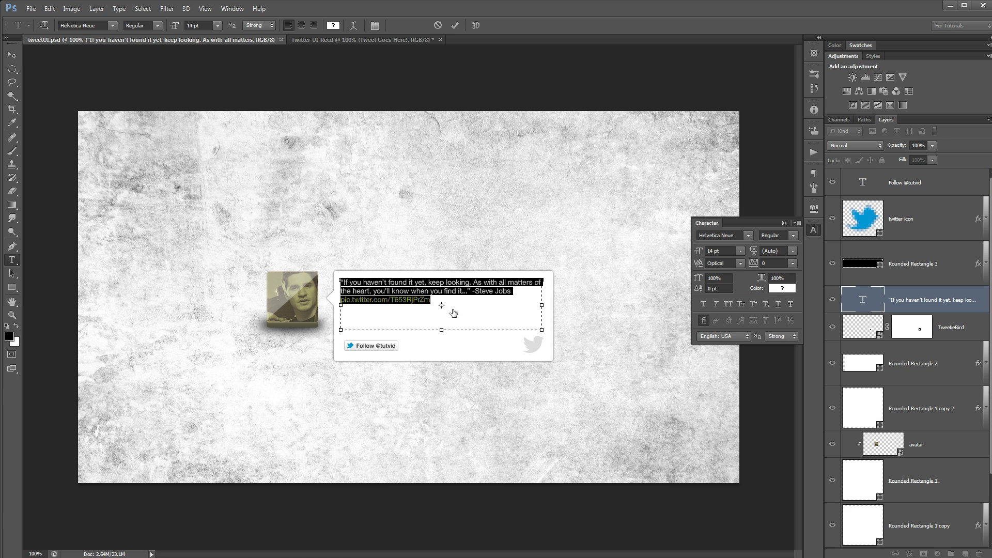
click(402, 308)
drag(432, 300, 323, 281)
key(ctrl+c)
click(460, 25)
click(356, 40)
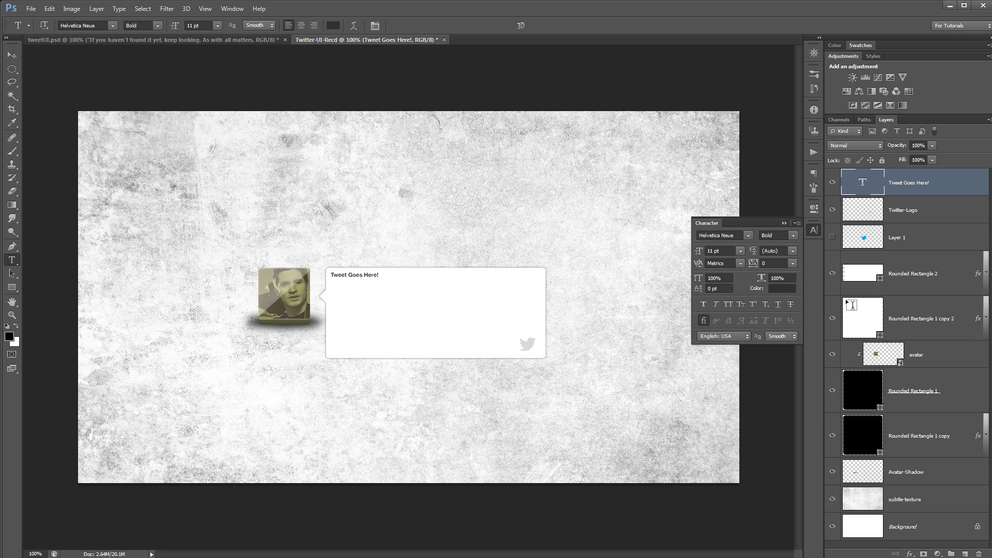
Step: Replace the placeholder text "Tweet Goes Here!" with the copied Steve Jobs quote and picture link
double_click(862, 183)
key(BackSpace)
key(ctrl+v)
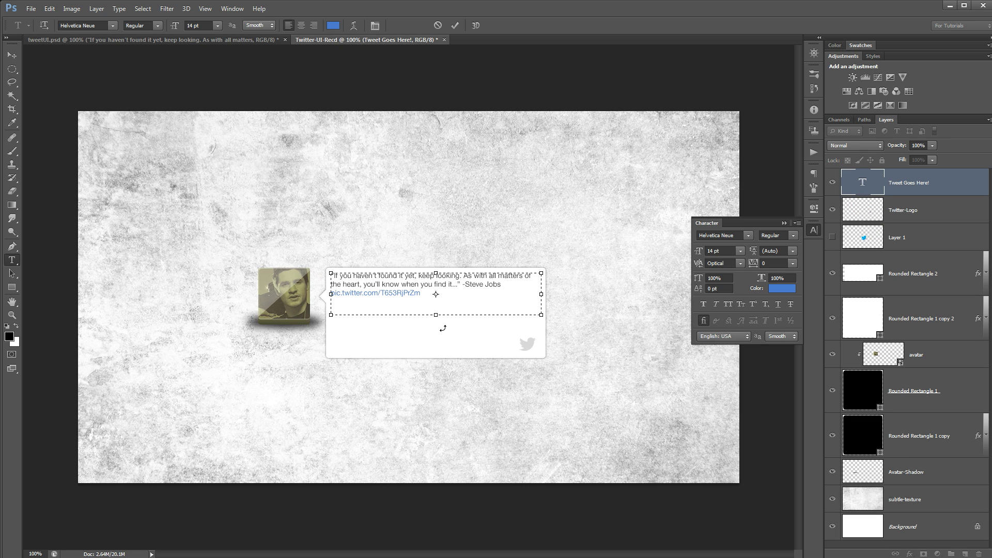
click(455, 25)
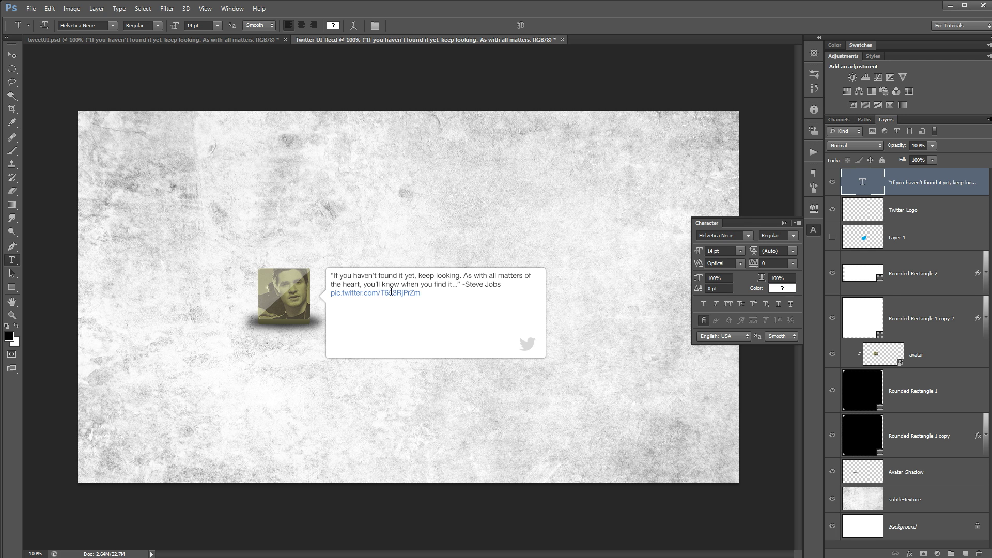
Step: Make the quote's text box slightly narrower and shorter from its lower-right corner, and commit the edit
key(z)
click(484, 288)
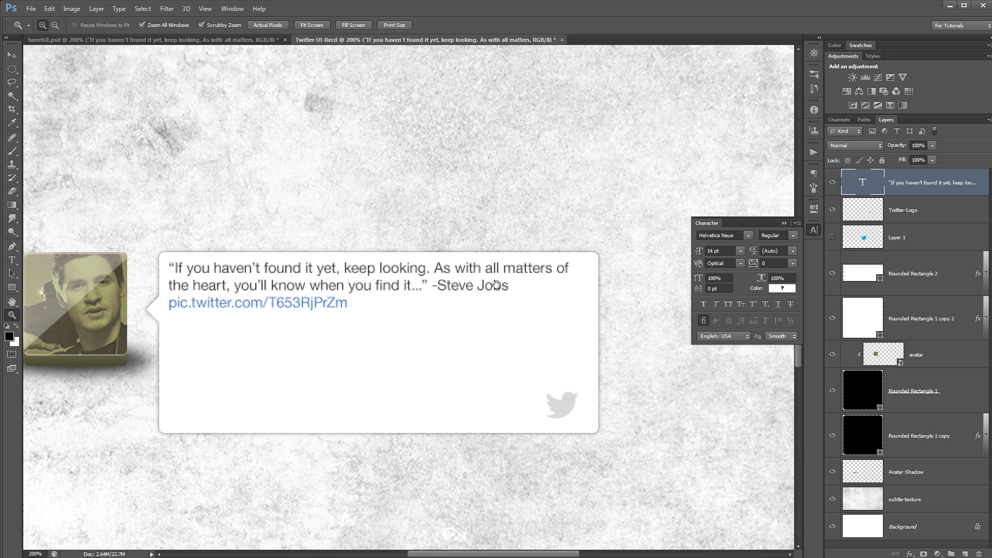
double_click(868, 184)
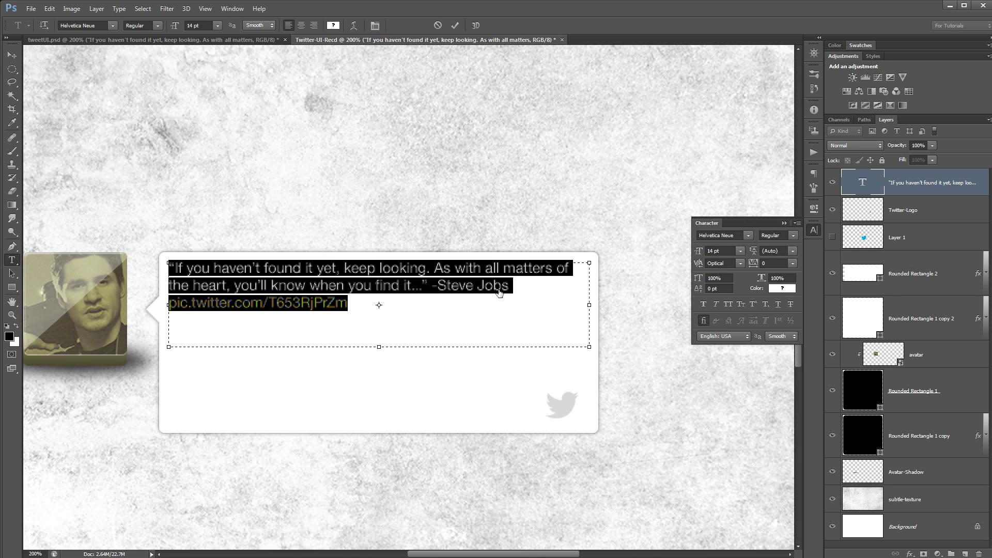
drag(589, 347, 578, 342)
click(455, 26)
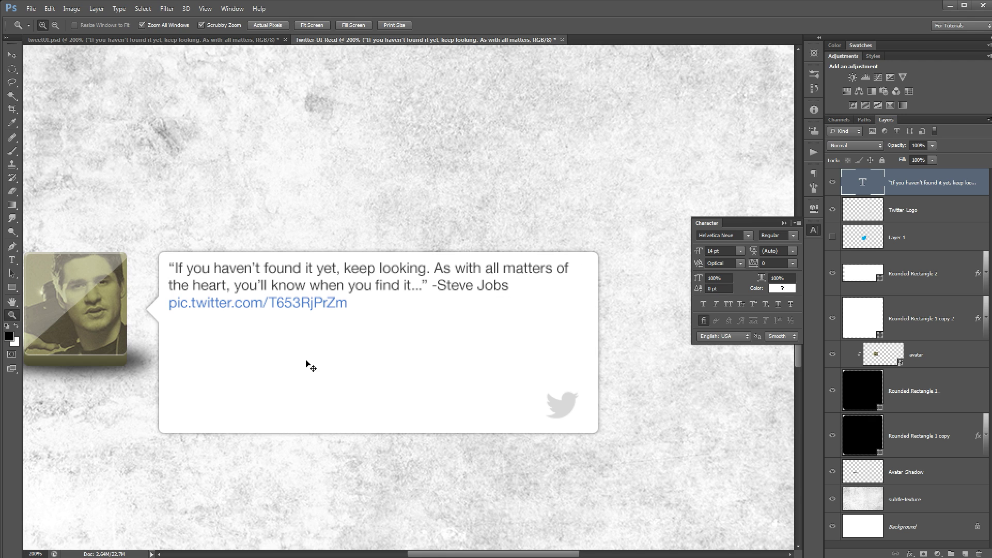
Step: Nudge the tweet text 8 px right and 5 px down inside the tweet box
key(v)
key(Right)
key(Right)
key(Right)
key(Right)
key(Right)
key(Right)
key(Right)
key(Right)
key(Down)
key(Down)
key(Down)
key(Down)
key(Down)
key(Down)
key(Up)
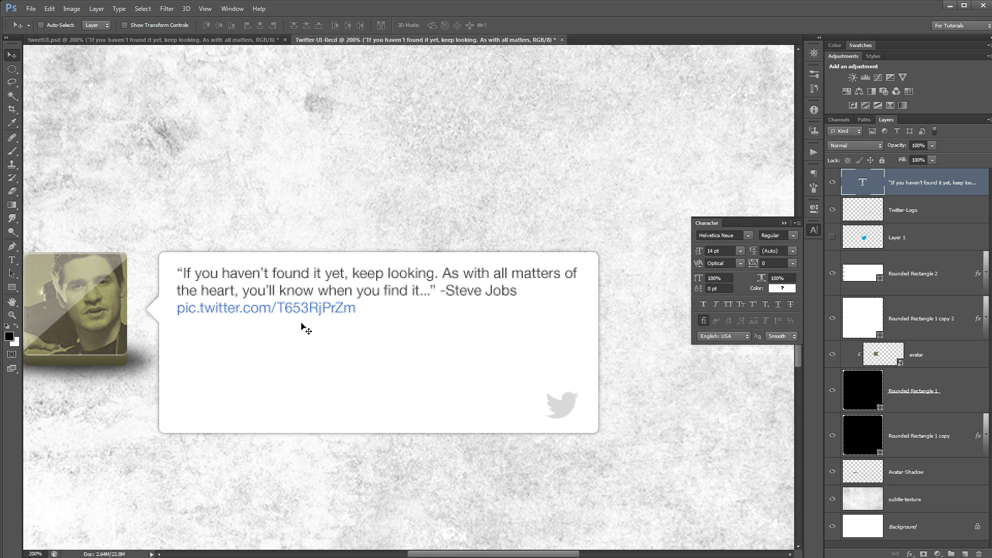
Step: Check the tweet text's font, style and size, and inspect the text colour of the quote lines
click(713, 236)
click(791, 237)
click(726, 252)
double_click(862, 182)
drag(340, 273, 439, 292)
click(783, 288)
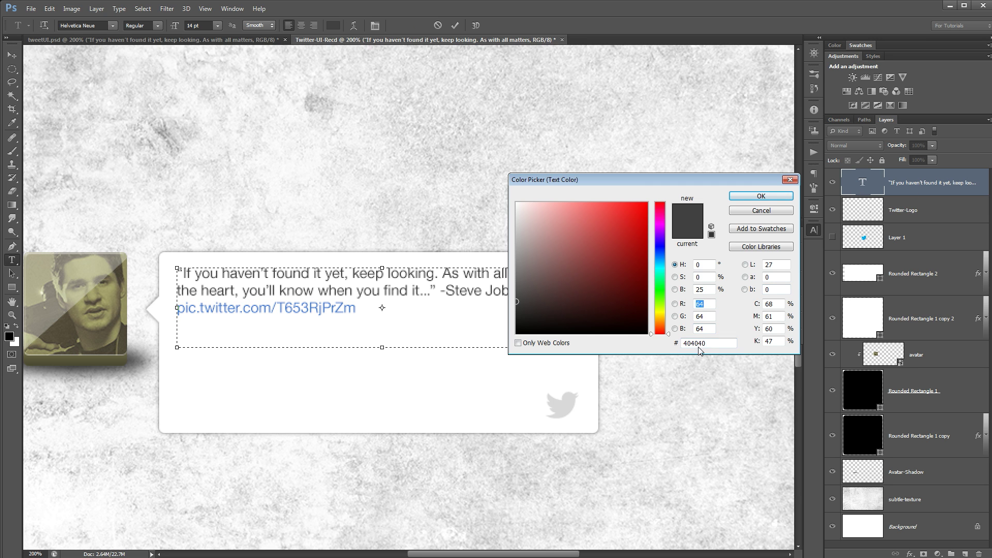
click(761, 196)
Step: Inspect the text colour and hex code of the pic.twitter.com link line
click(350, 305)
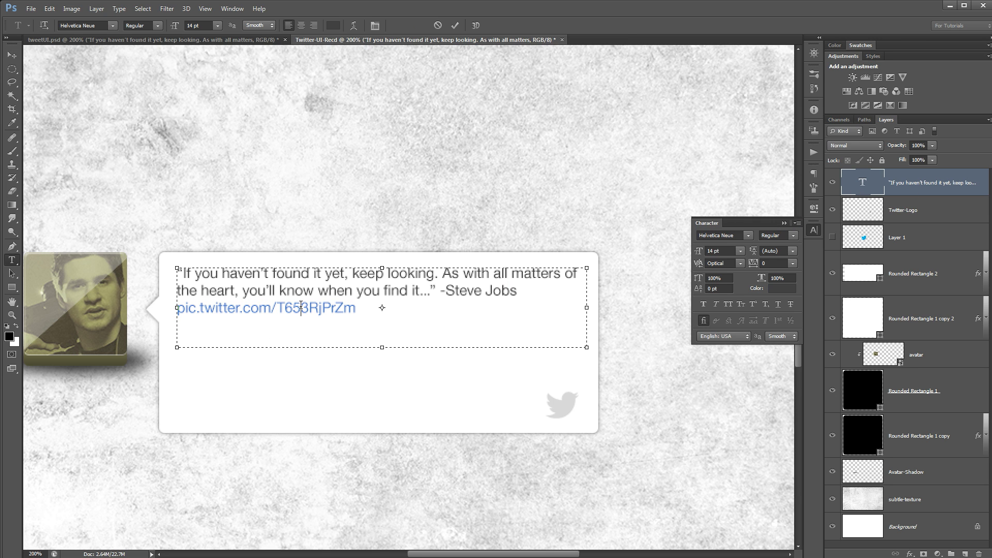
drag(351, 306, 164, 313)
click(783, 288)
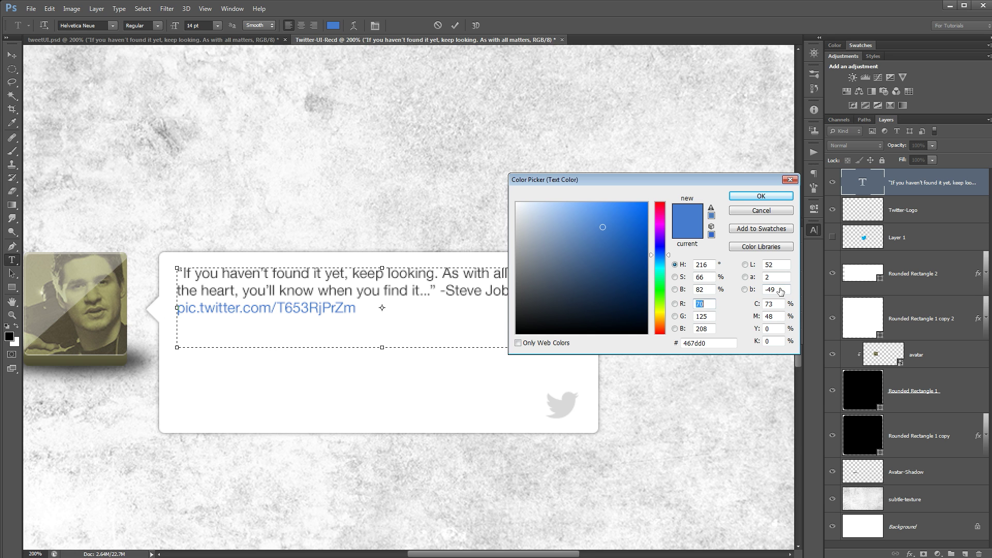
double_click(714, 342)
click(709, 340)
click(761, 197)
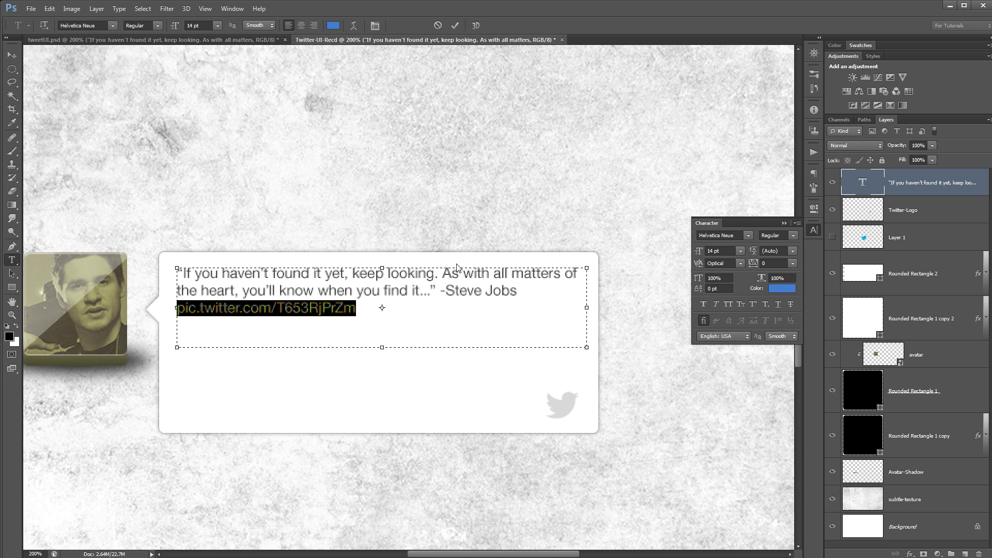
Step: Commit the tweet text edit, collapse the Character settings and review the composition from afar and close up
click(455, 25)
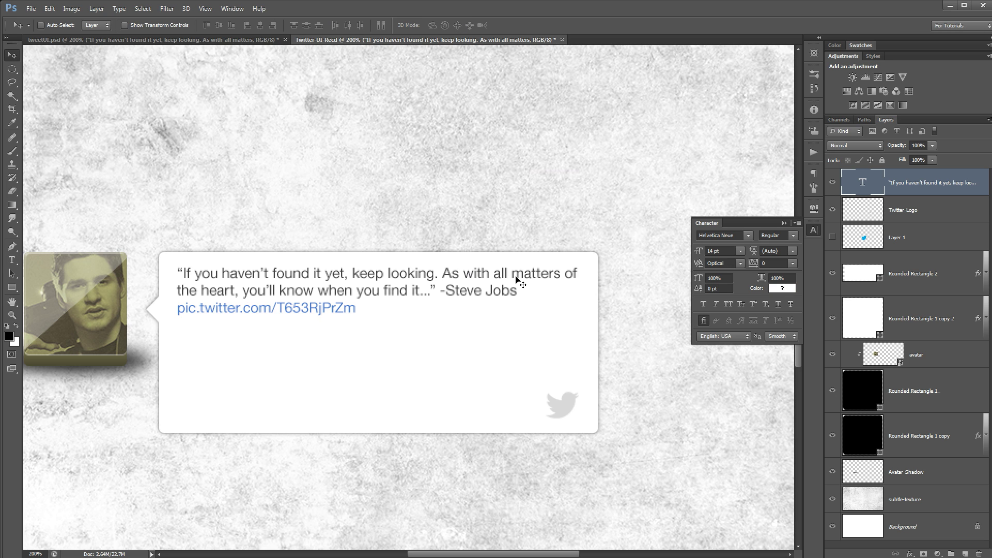
key(ctrl+minus)
key(ctrl+minus)
key(ctrl+plus)
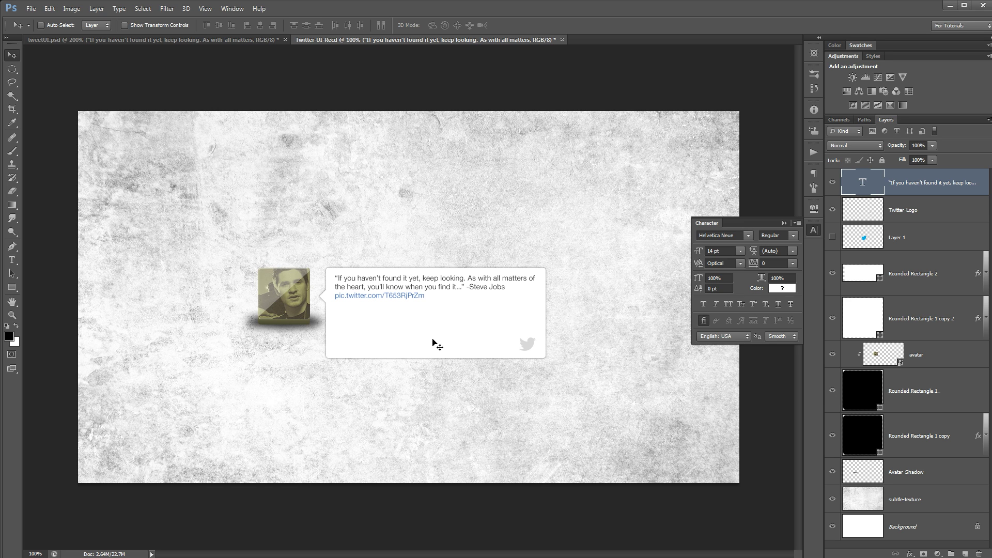
key(z)
drag(359, 348, 403, 350)
alt+click(388, 354)
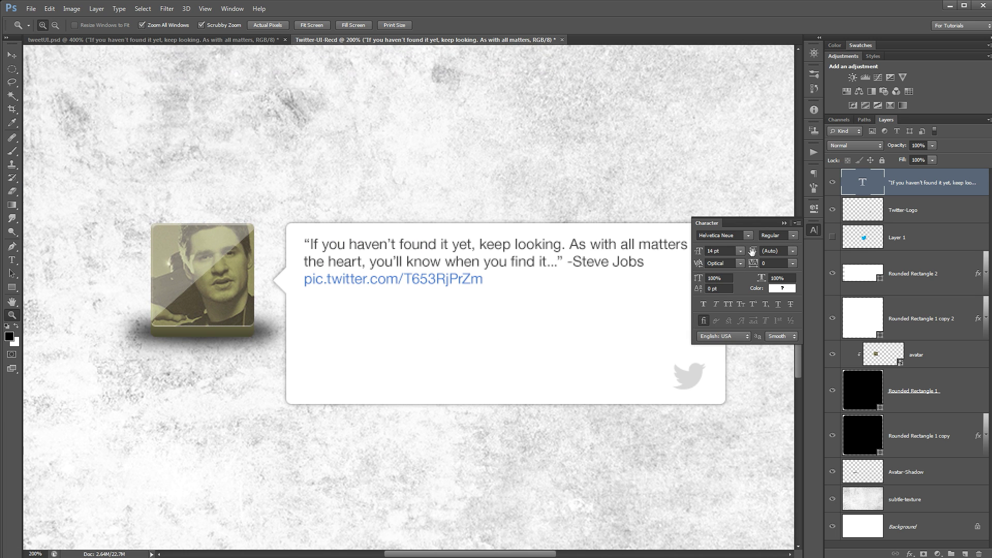
click(784, 224)
scroll(409, 304, down, 1)
scroll(410, 304, left, 1)
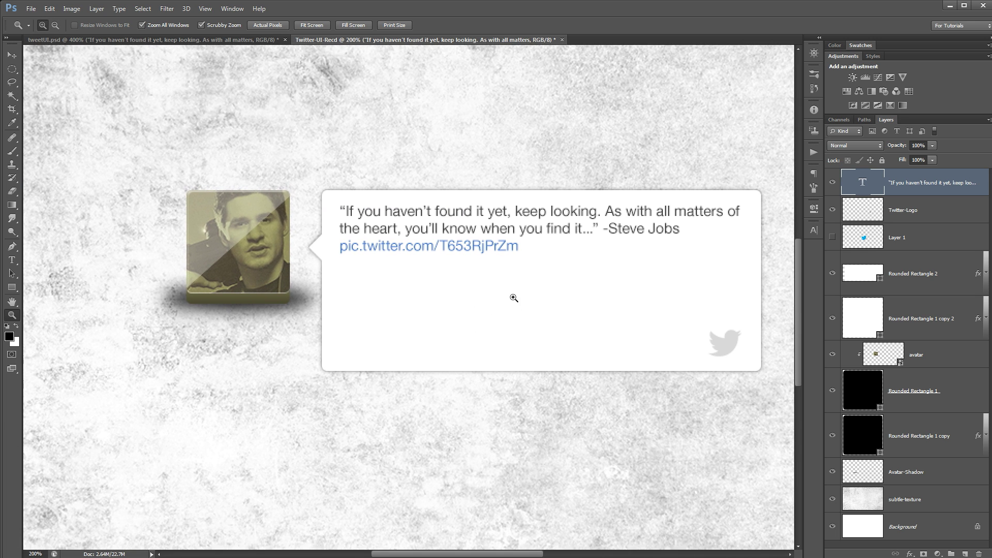
scroll(517, 304, down, 1)
scroll(518, 304, right, 1)
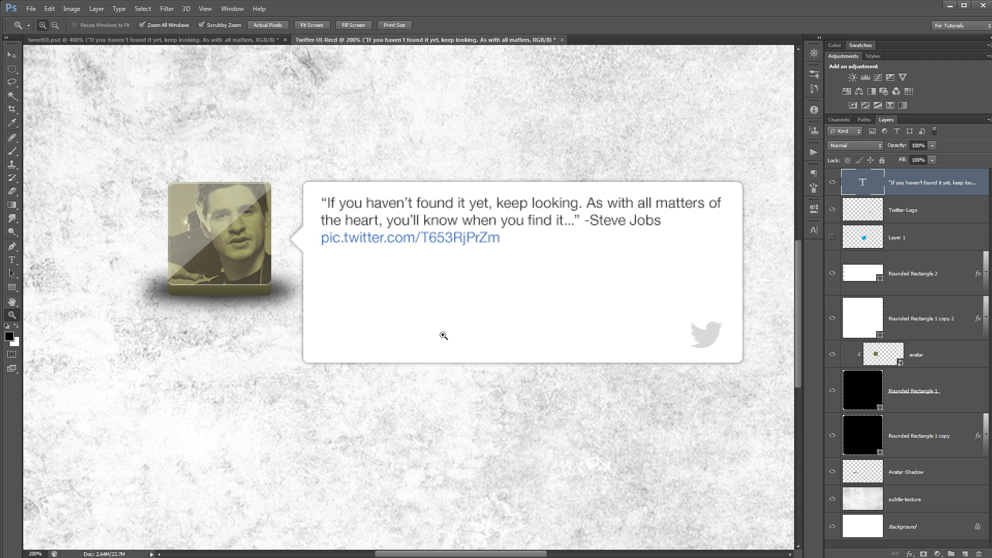
Step: Create a 105 × 20 px rounded rectangle with a 3 px radius and place it inside the tweet box's lower-left corner, aligned with the text
click(15, 289)
drag(16, 290, 56, 293)
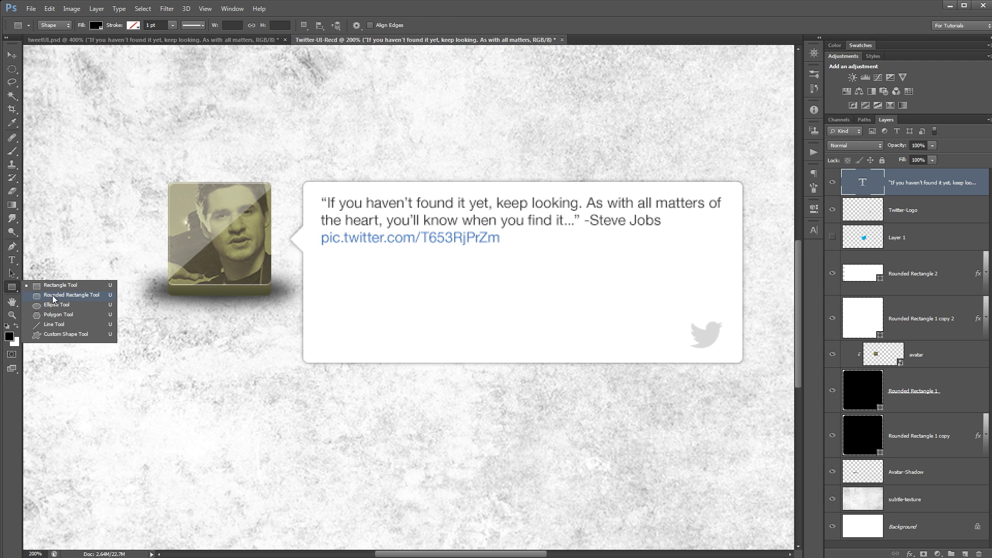
click(54, 299)
click(346, 320)
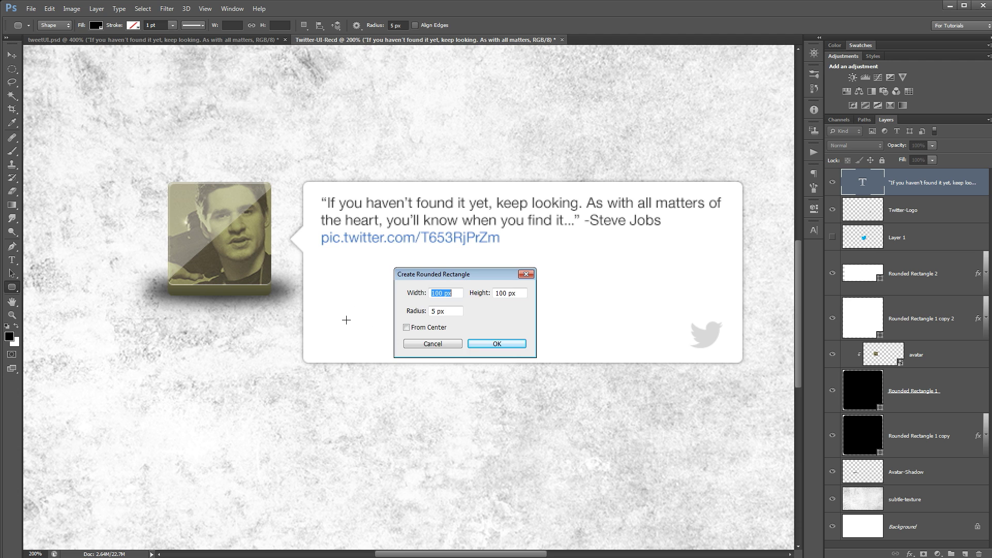
drag(514, 284, 608, 275)
text(105)
key(Tab)
text(20)
key(Tab)
text(3)
click(626, 339)
click(12, 55)
drag(397, 332, 370, 336)
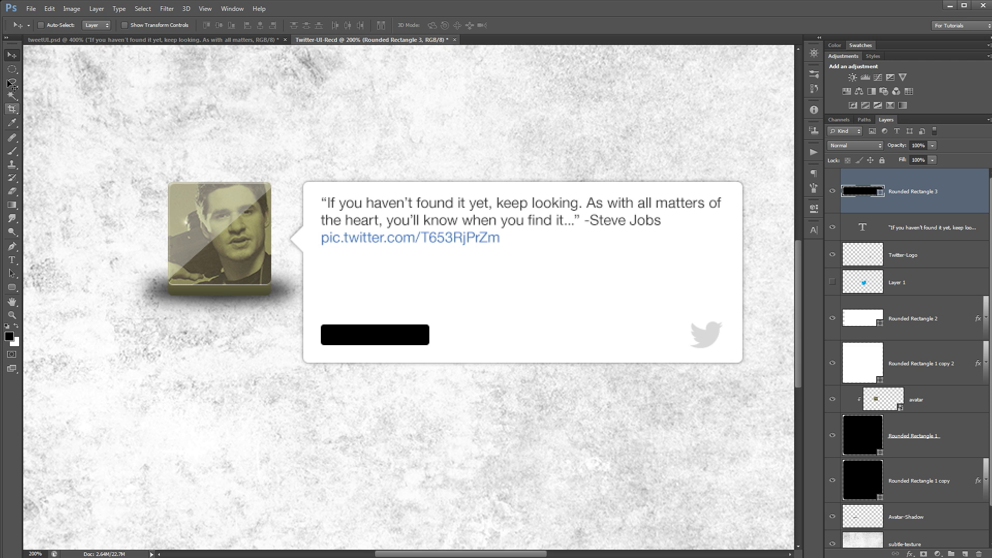
Step: Try to move the black rounded rectangle's path below the tweet box and nudge it to the right
click(12, 273)
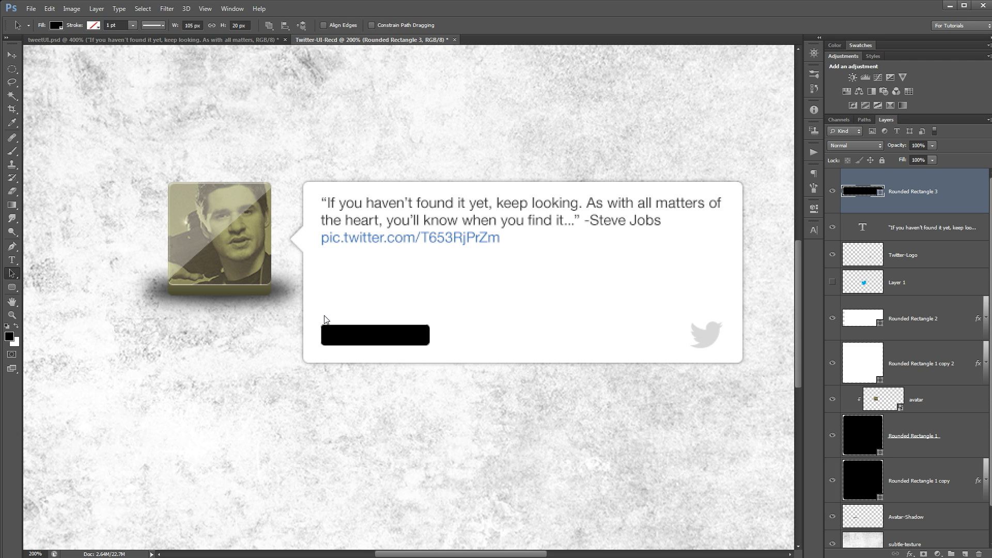
click(382, 339)
click(440, 320)
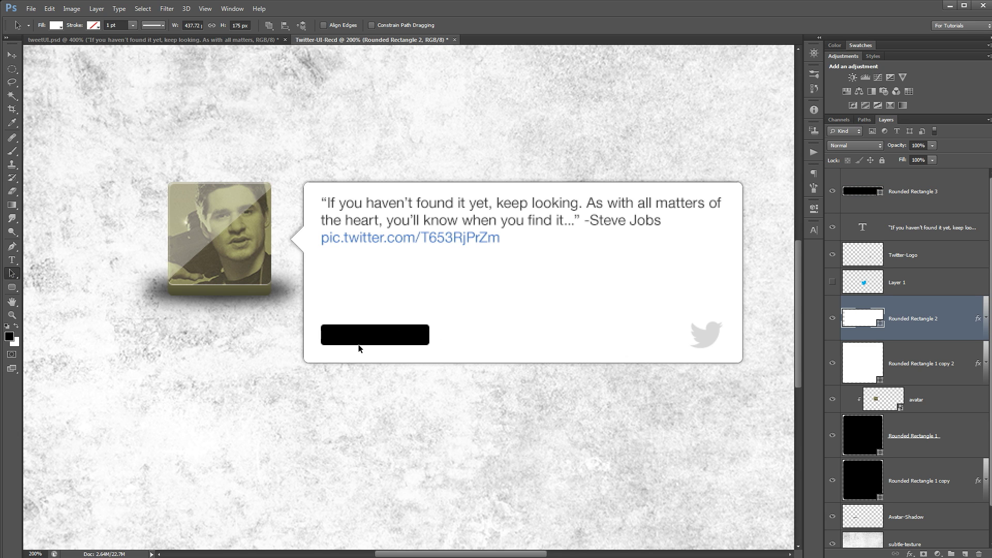
click(917, 199)
drag(429, 333, 386, 460)
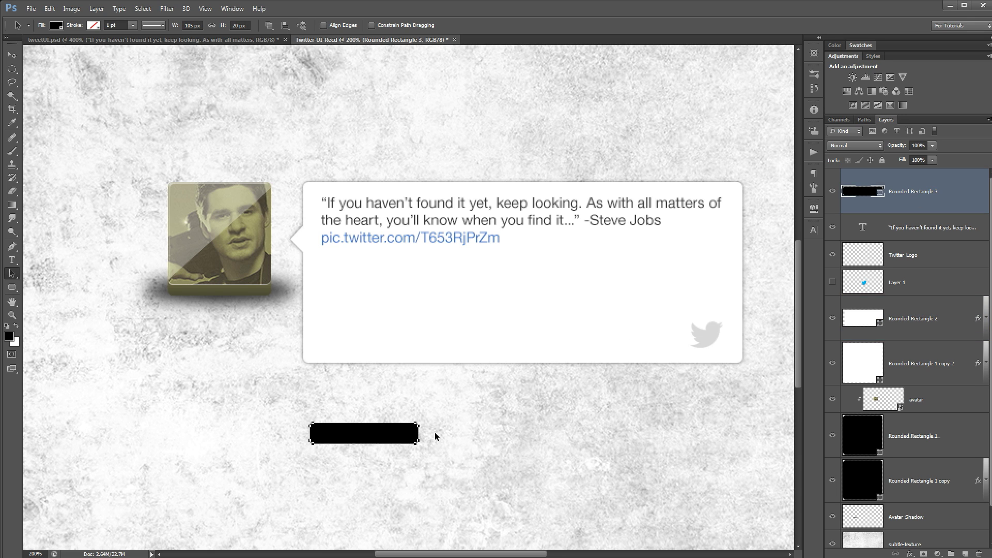
key(shift+Right)
key(shift+Right)
key(shift+Right)
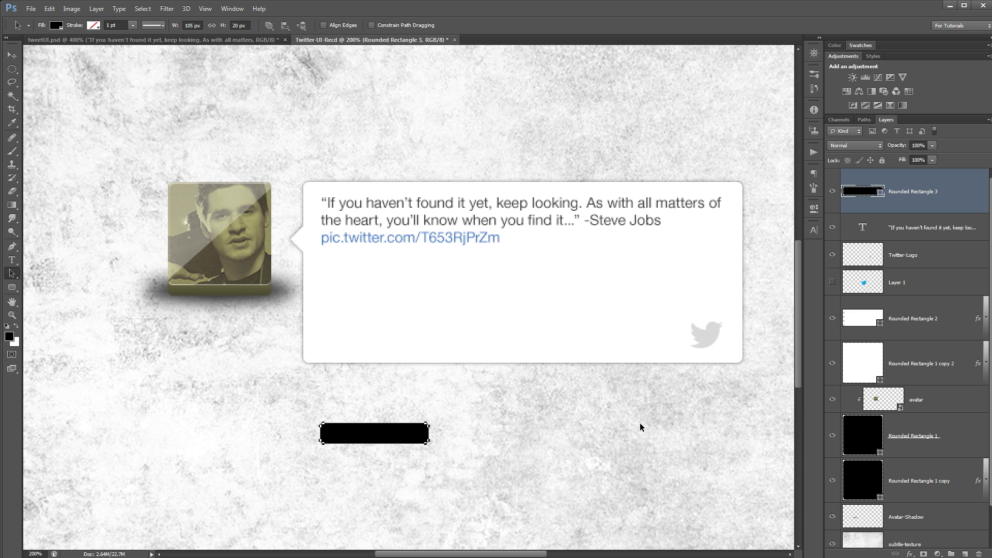
Step: Try to widen the black rounded rectangle to 175 px by shifting only its right-end anchor points with Direct Selection
right_click(15, 274)
click(67, 281)
drag(465, 443, 428, 449)
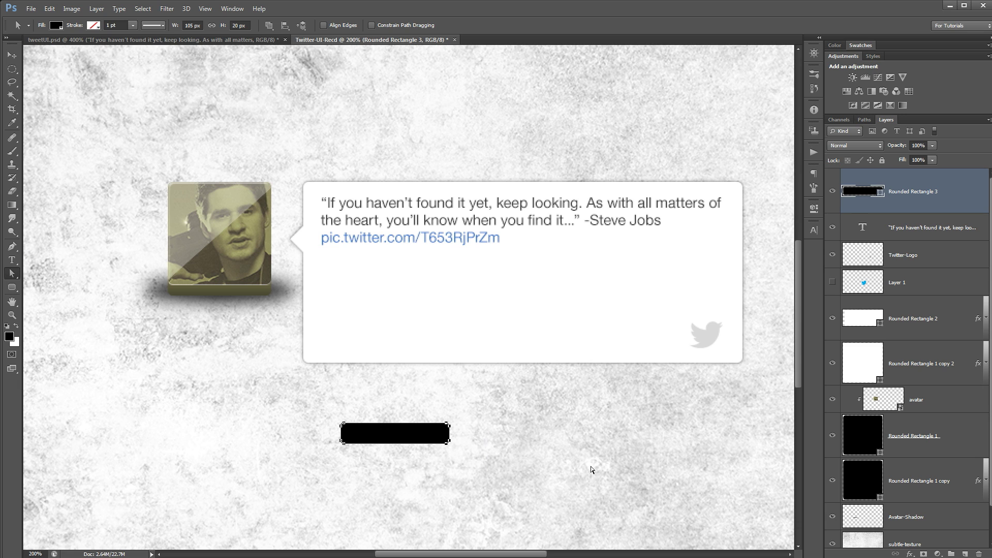
key(shift+Right)
key(shift+Right)
key(shift+Right)
key(shift+Right)
key(shift+Right)
key(shift+Right)
key(shift+Right)
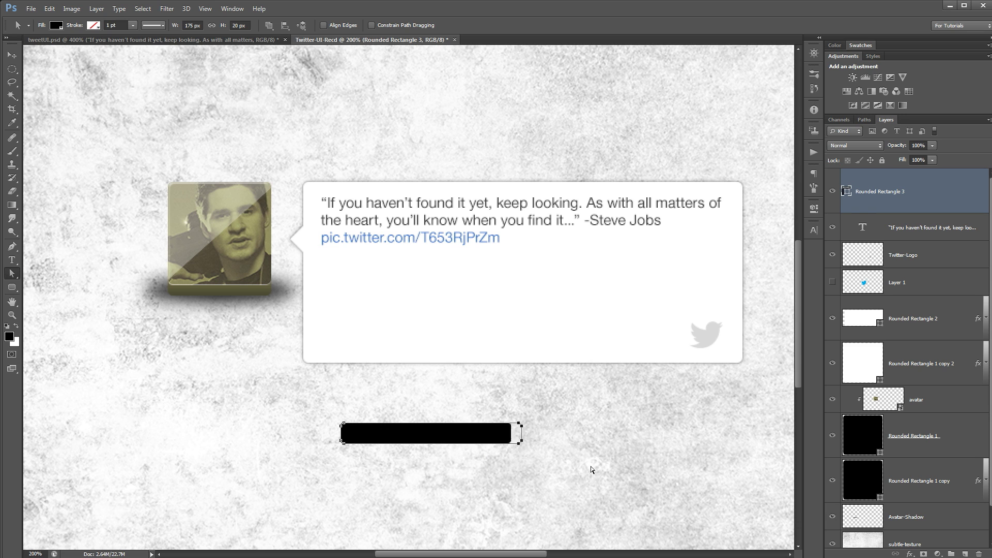
Step: Undo the widening and moves of the black rounded rectangle back to its place inside the tweet box
key(ctrl+z)
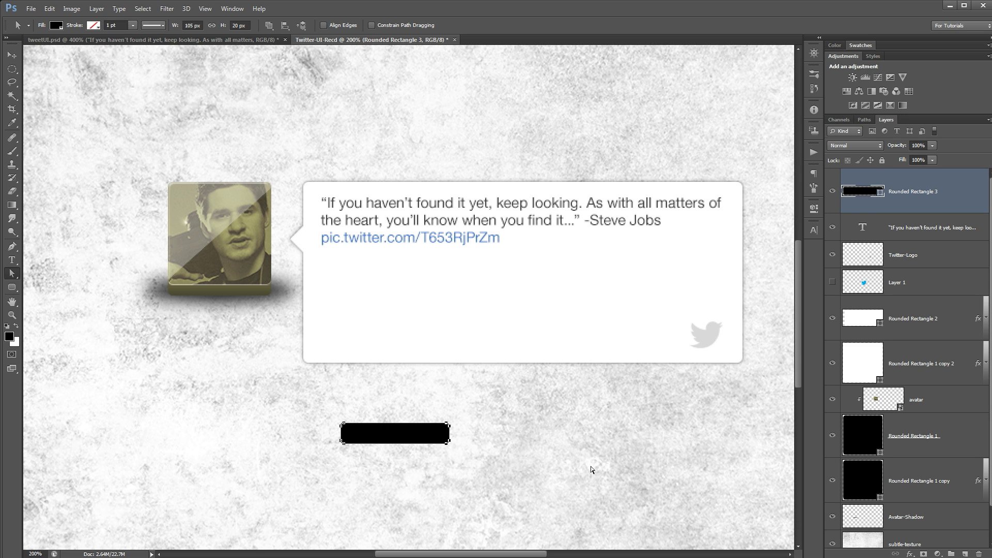
key(ctrl+alt+z)
key(ctrl+alt+z)
key(ctrl+alt+z)
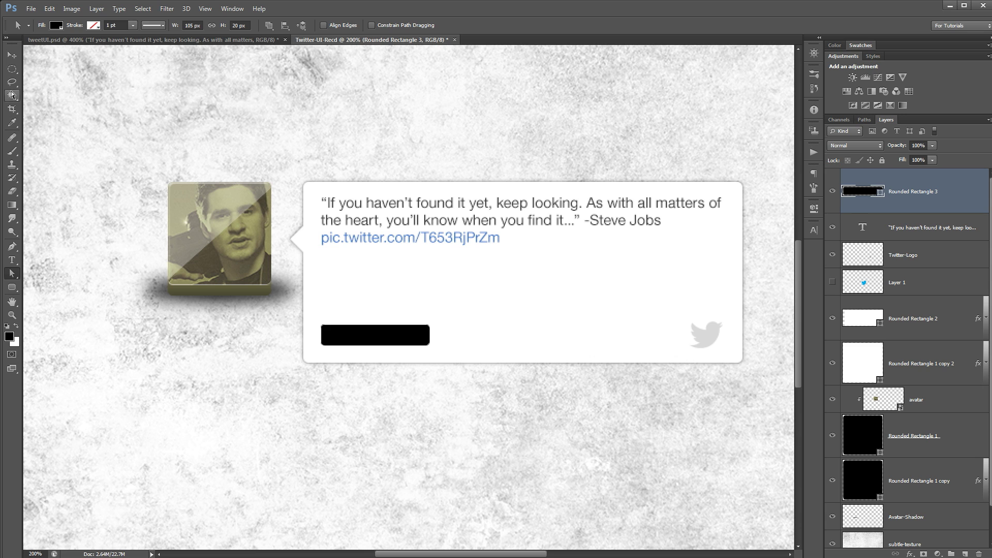
click(12, 55)
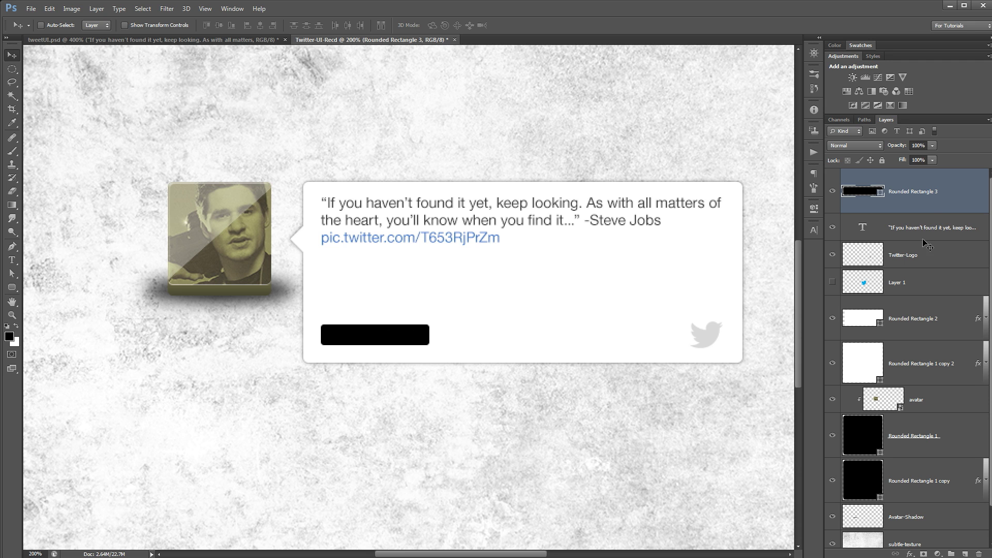
Step: Add a Gradient Overlay to the small rounded rectangle and set the gradient's starting colour to #e3e3e3
click(97, 9)
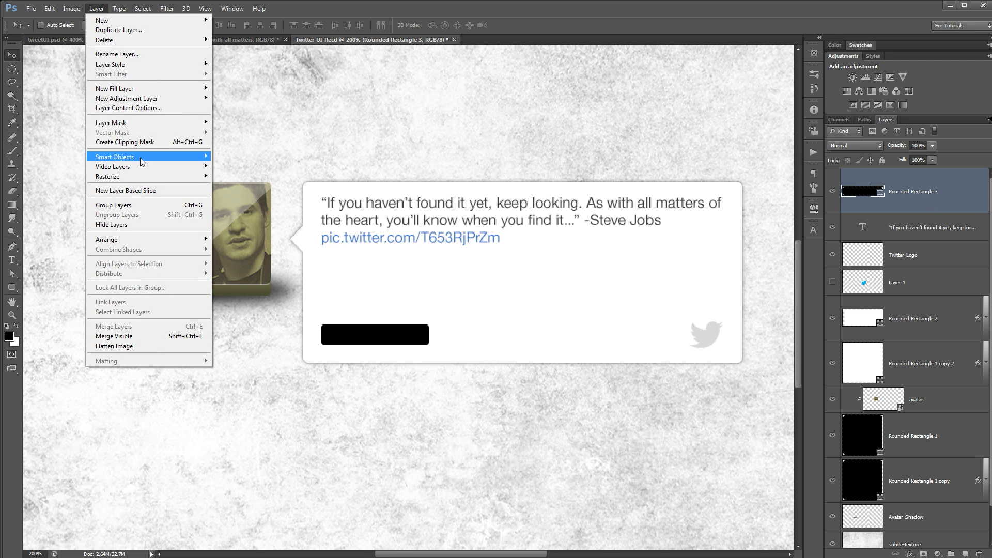
mouse_move(147, 64)
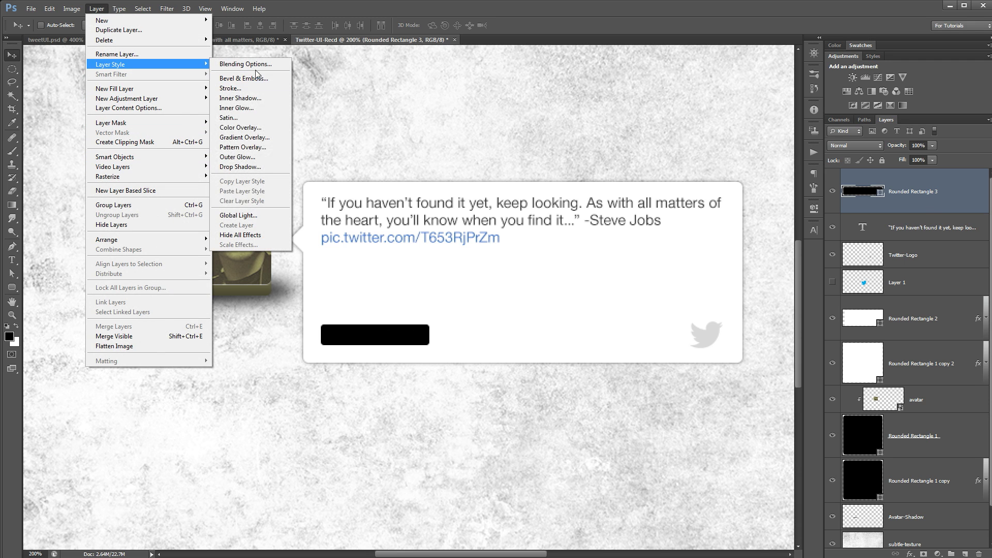
click(245, 137)
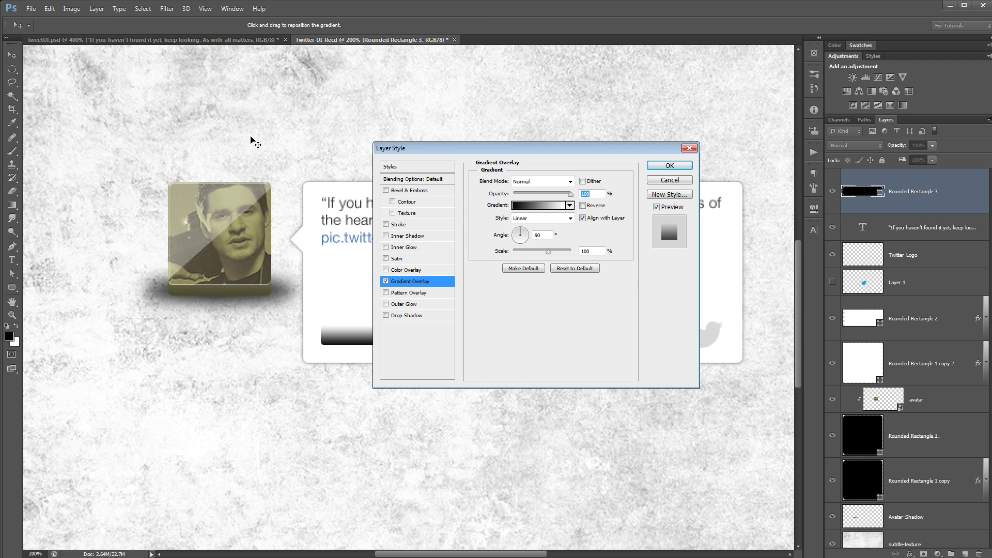
drag(573, 147, 615, 177)
click(594, 234)
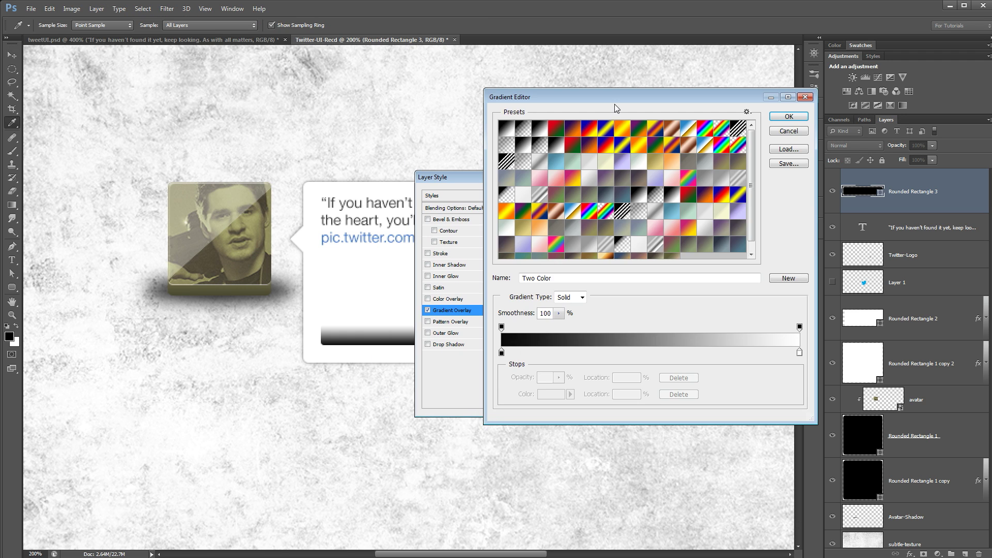
drag(619, 98, 565, 79)
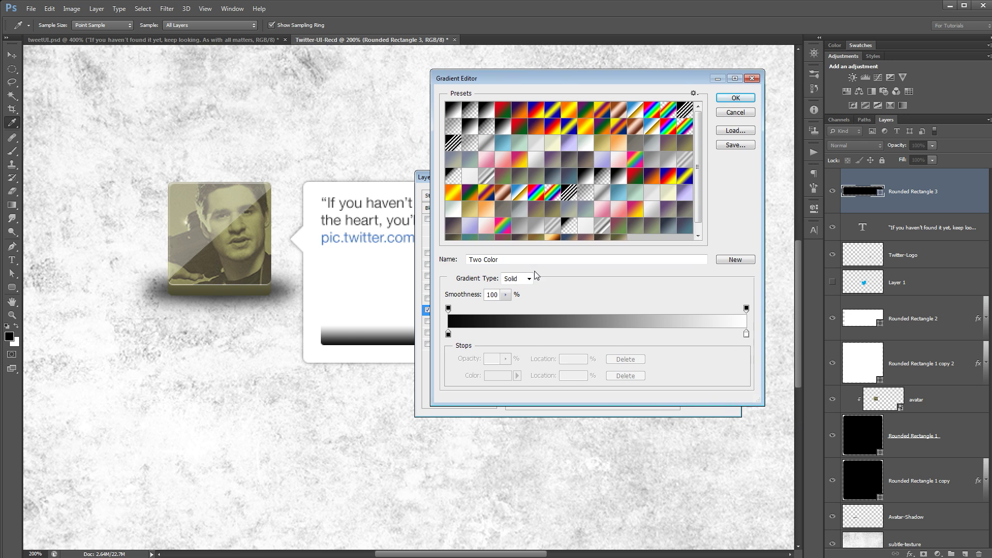
double_click(449, 334)
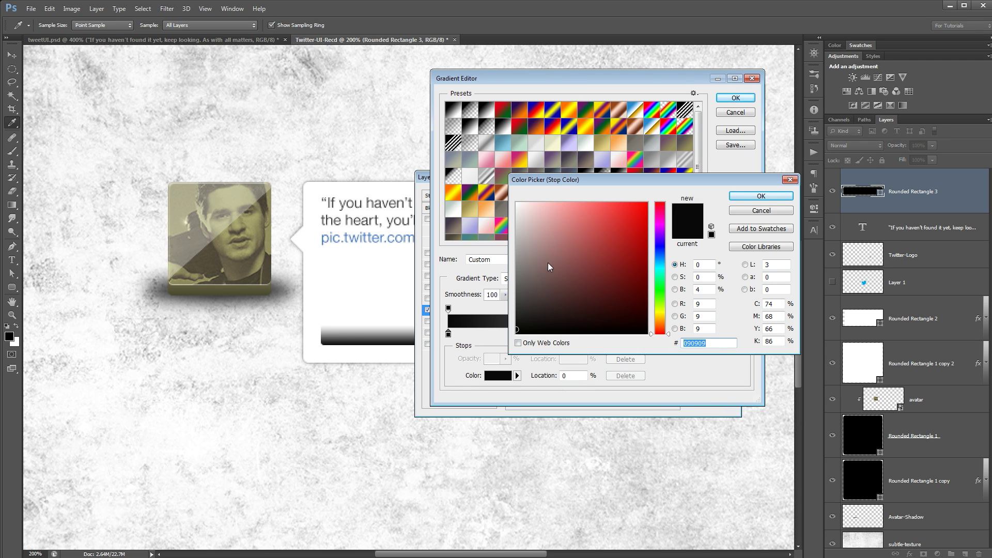
text(e3e3e3)
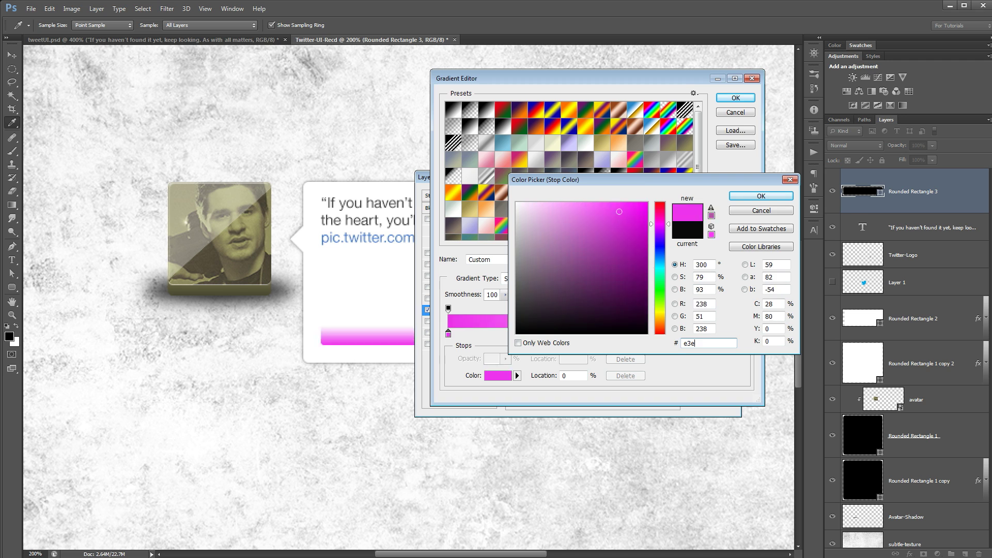
click(756, 199)
Step: Shift the midpoint between the grey and white gradient stops to 40% and accept the gradient
click(746, 335)
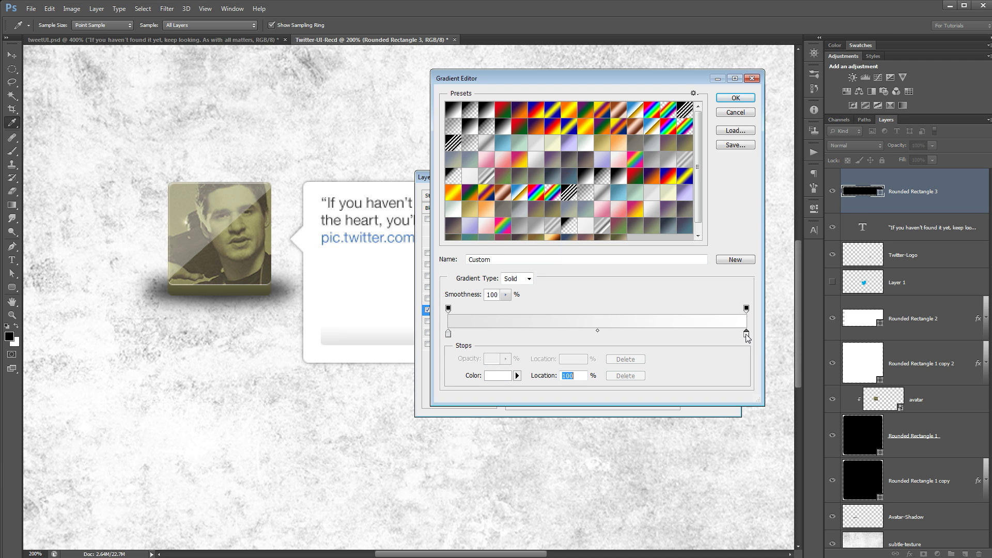
click(597, 331)
drag(599, 331, 571, 331)
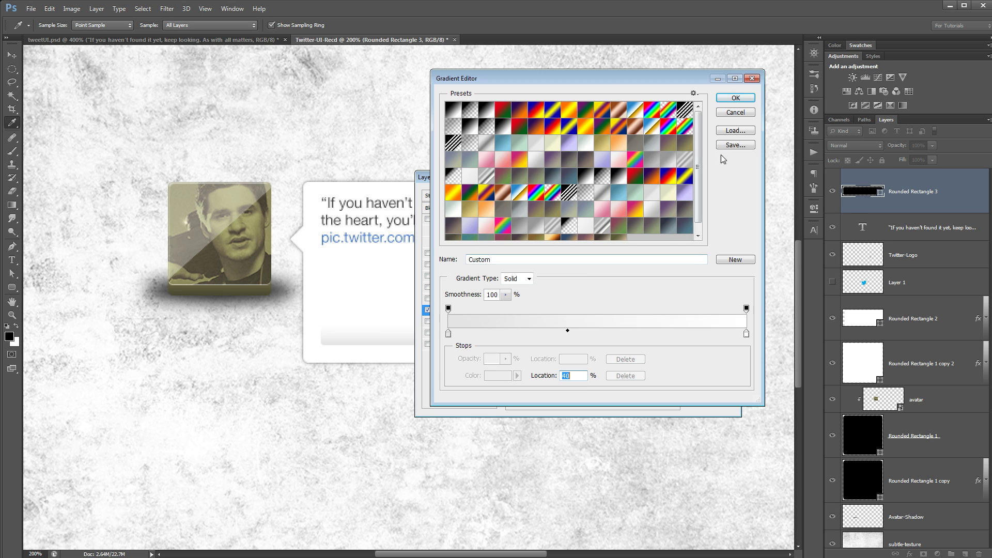
click(729, 100)
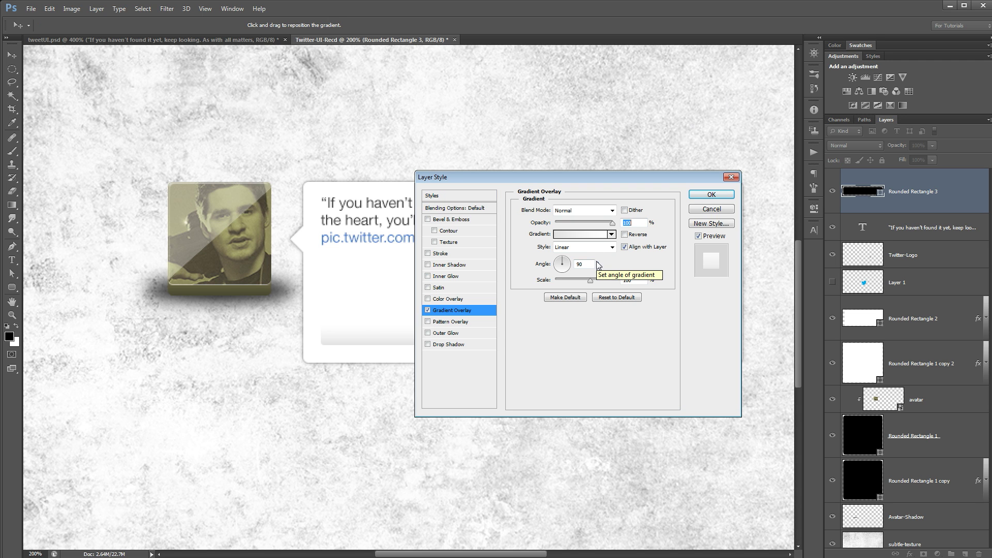
Step: Add a 1 px Stroke to the small rounded rectangle, positioned Inside with Normal blend mode
click(443, 253)
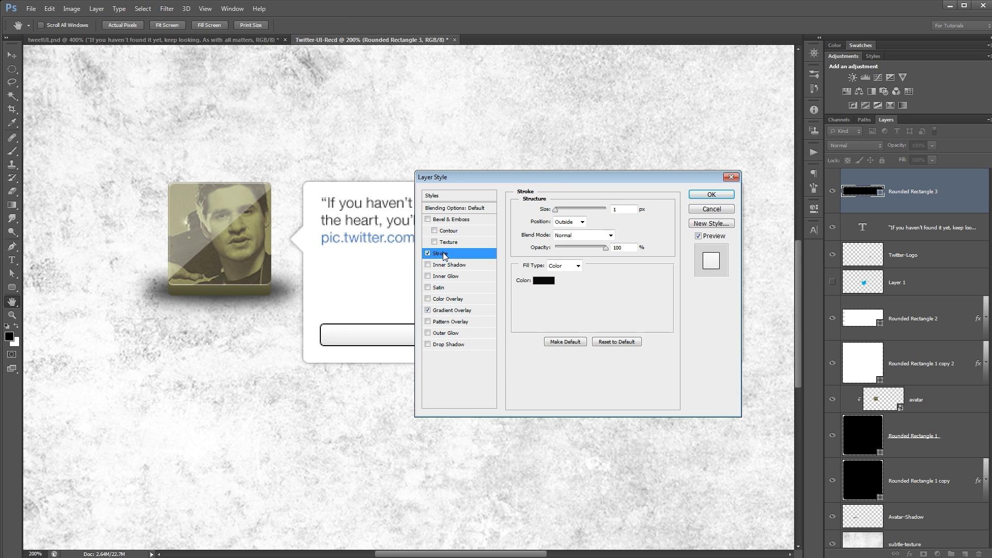
drag(507, 178, 576, 153)
click(632, 197)
click(630, 214)
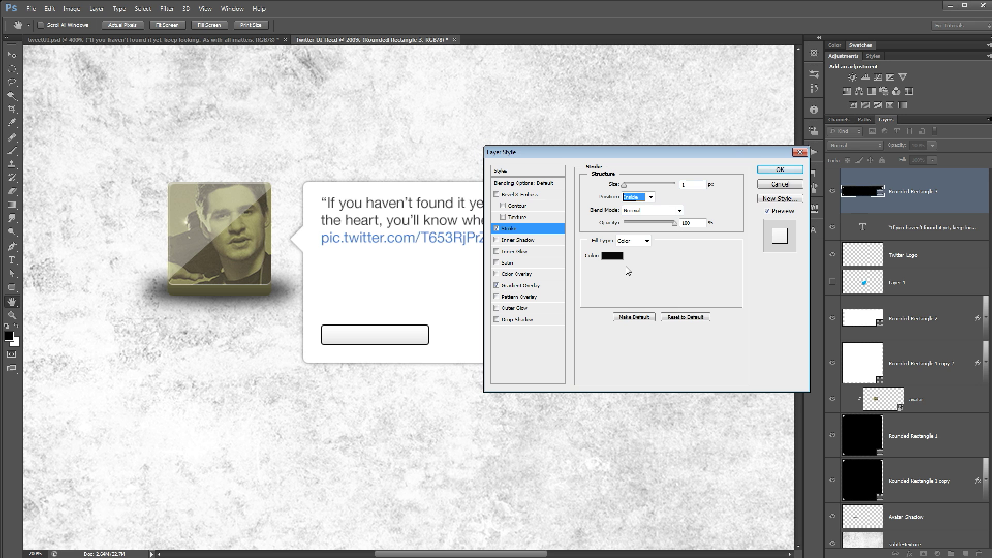
click(650, 212)
click(649, 214)
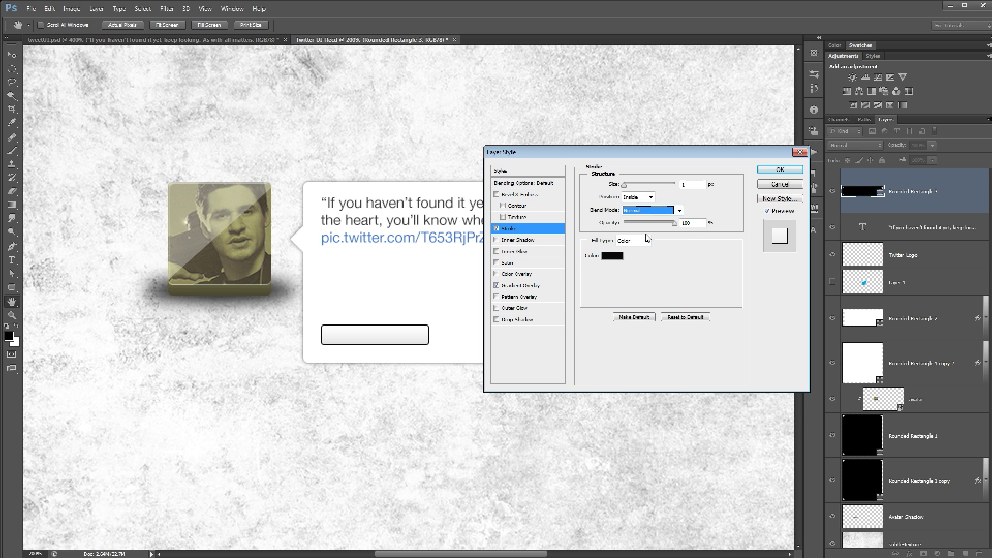
Step: Set the stroke colour to #cccccc and apply the layer style to the small rounded rectangle
click(613, 259)
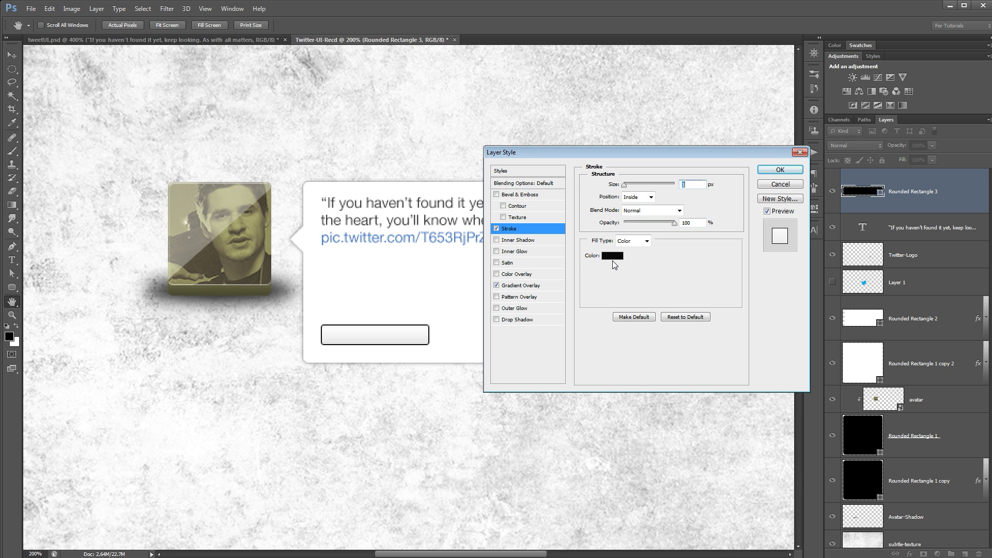
drag(662, 182, 635, 174)
click(677, 336)
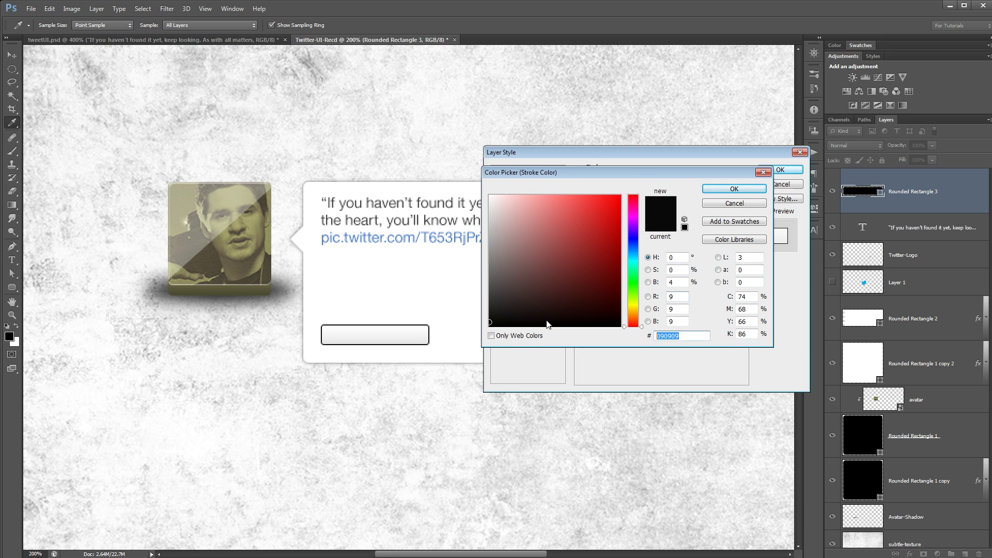
text(cccccc)
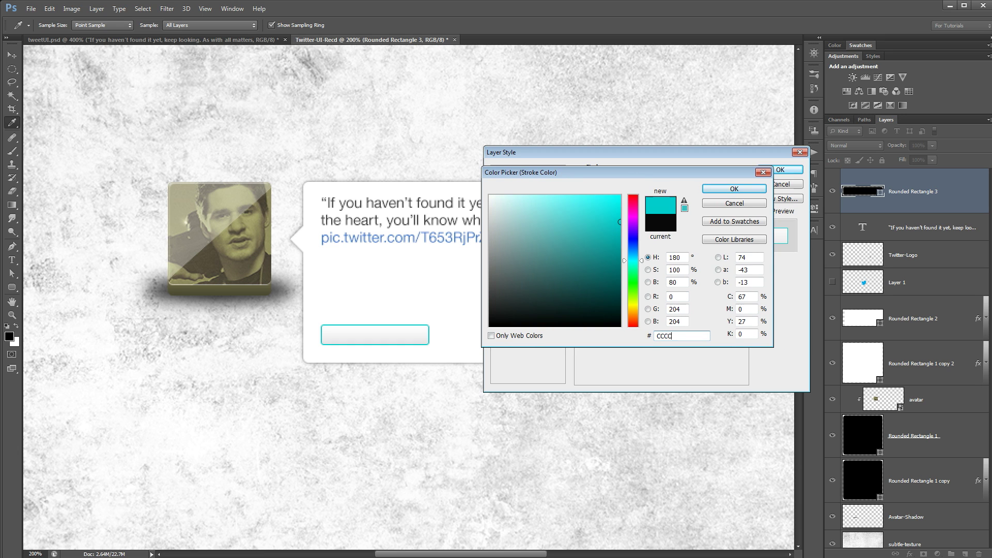
click(739, 189)
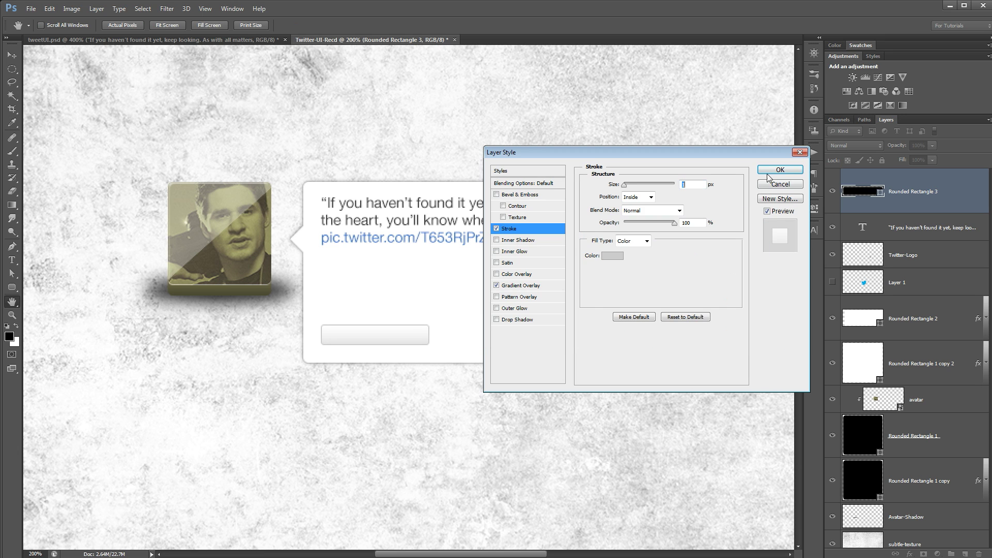
click(780, 170)
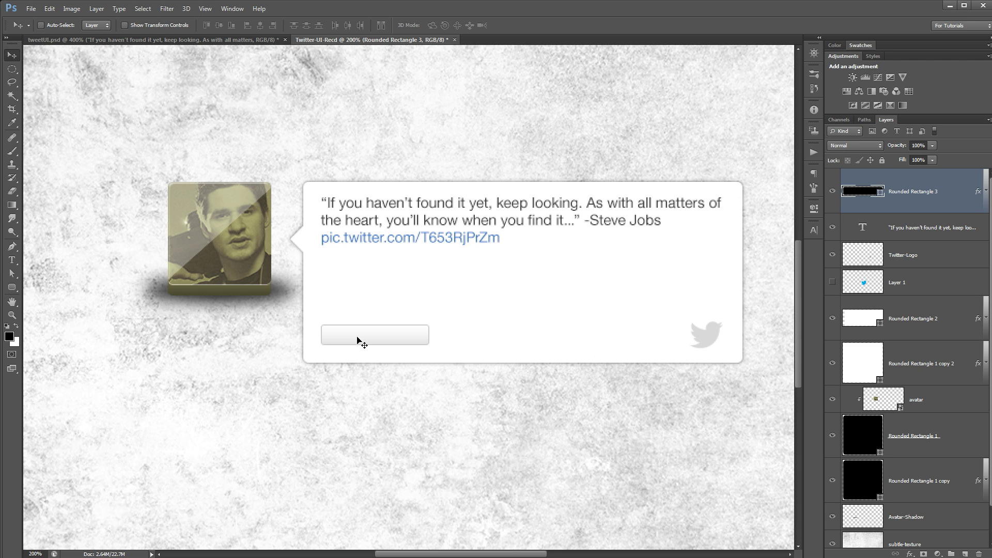
Step: Show the hidden blue bird layer, bring it to the top of the layer stack, and move it over the small button
click(866, 290)
click(833, 283)
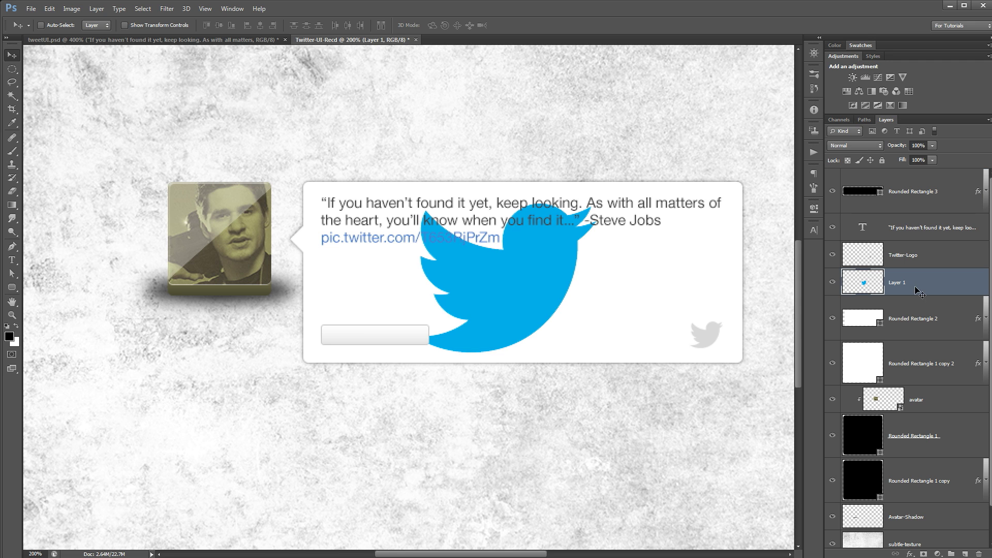
drag(869, 288, 872, 182)
drag(543, 277, 447, 334)
Step: Scale the blue bird to about 12% and place it inside the left end of the small button
key(ctrl+t)
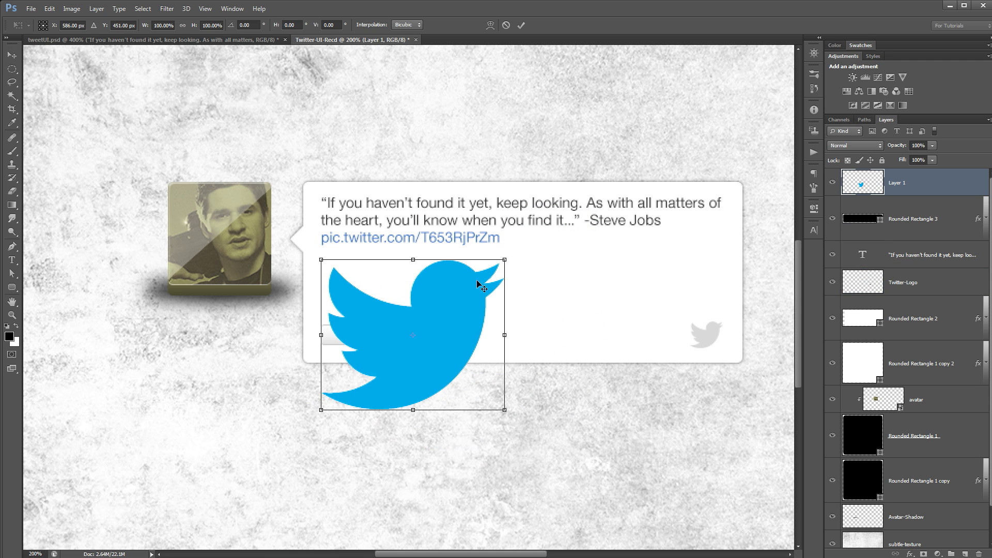
drag(504, 261, 417, 314)
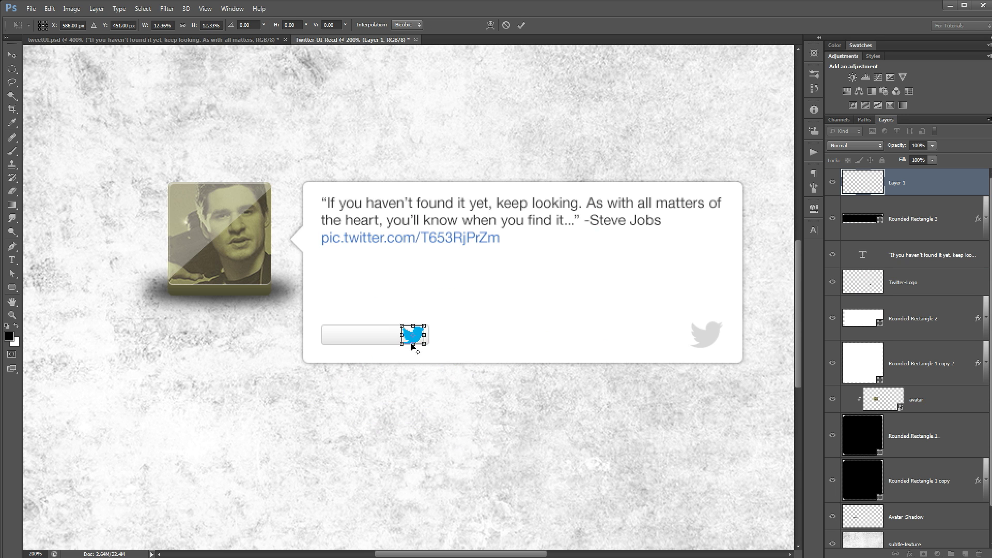
key(ctrl+plus)
drag(332, 388, 445, 348)
key(ctrl+plus)
drag(562, 286, 355, 377)
key(Return)
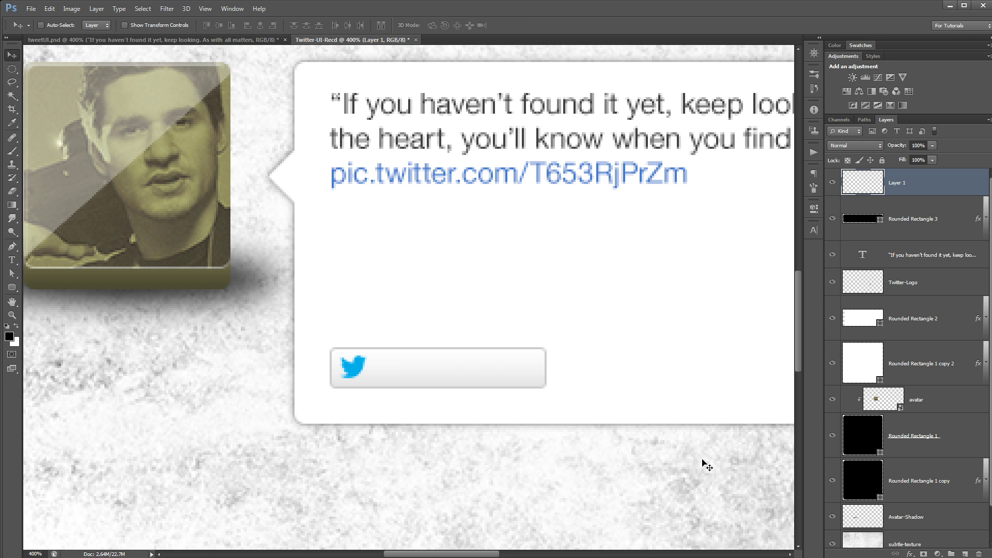
key(Right)
key(ctrl+1)
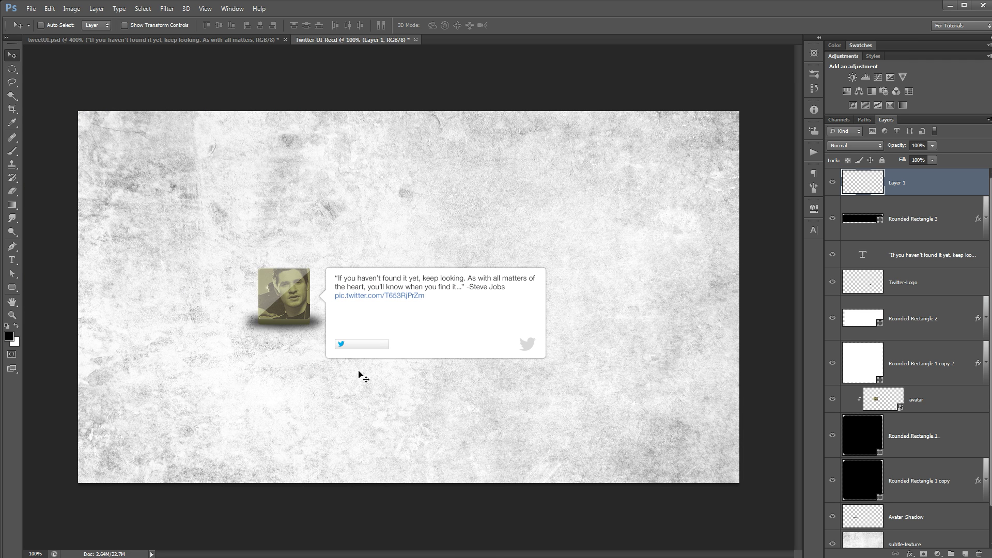
Step: Rename the blue bird's layer as BlueTwitterBird
key(z)
click(334, 336)
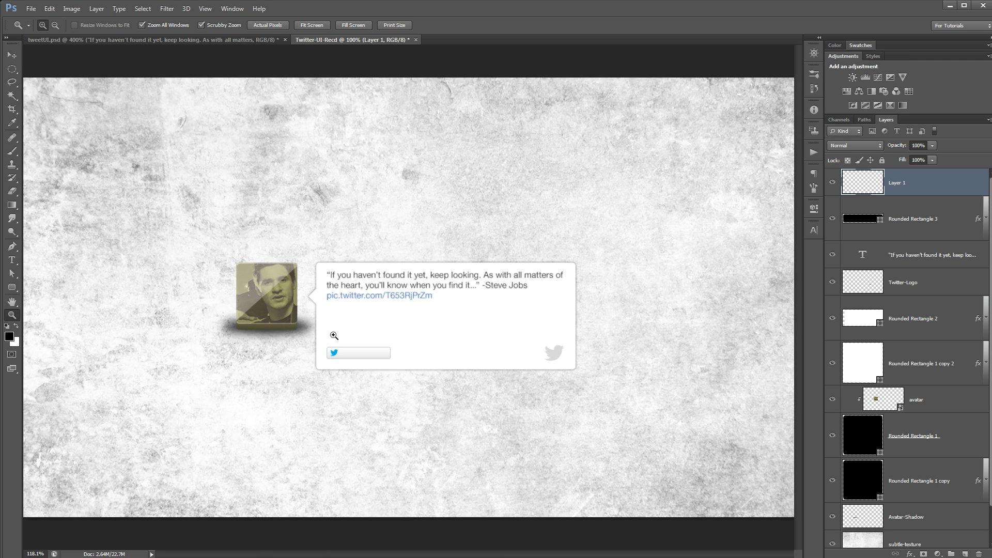
click(334, 336)
click(401, 392)
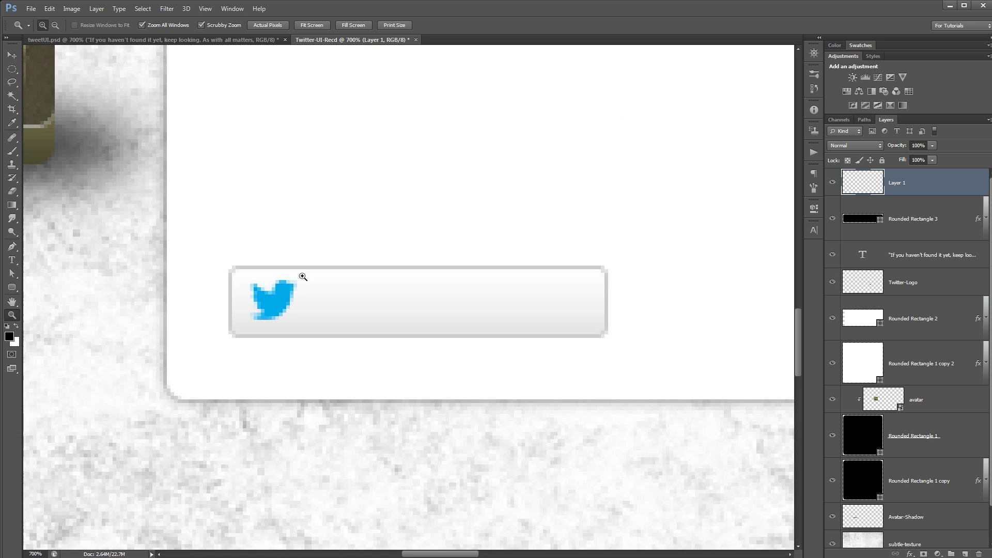
drag(303, 276, 399, 294)
key(v)
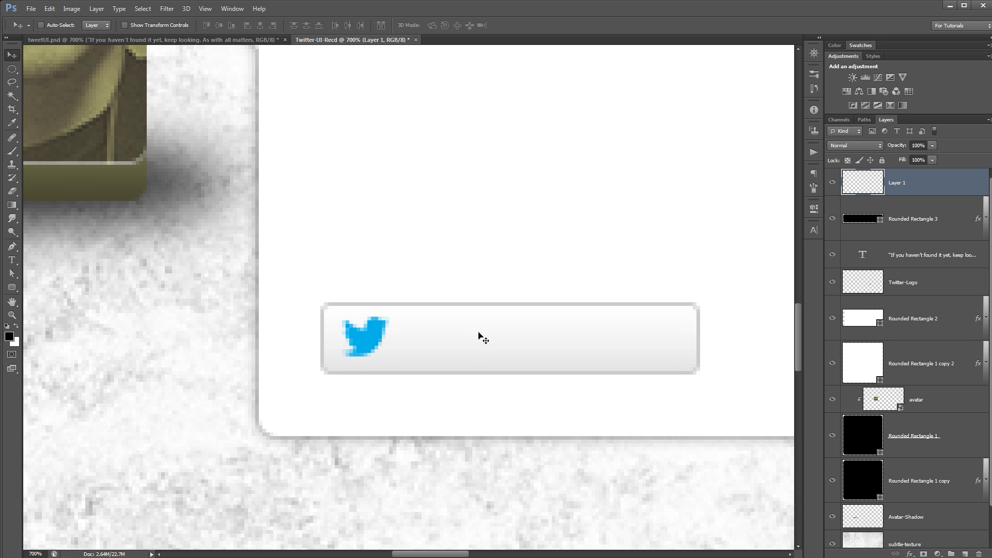
double_click(897, 183)
text(BlueTwitterBird)
key(Return)
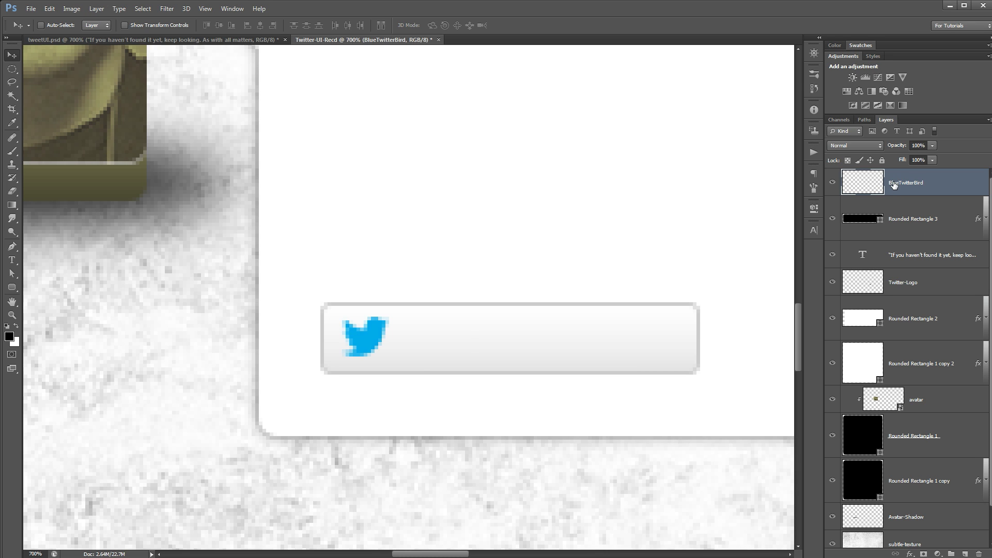
Step: Add an Inner Shadow to the blue bird with its opacity set to 15%
click(99, 10)
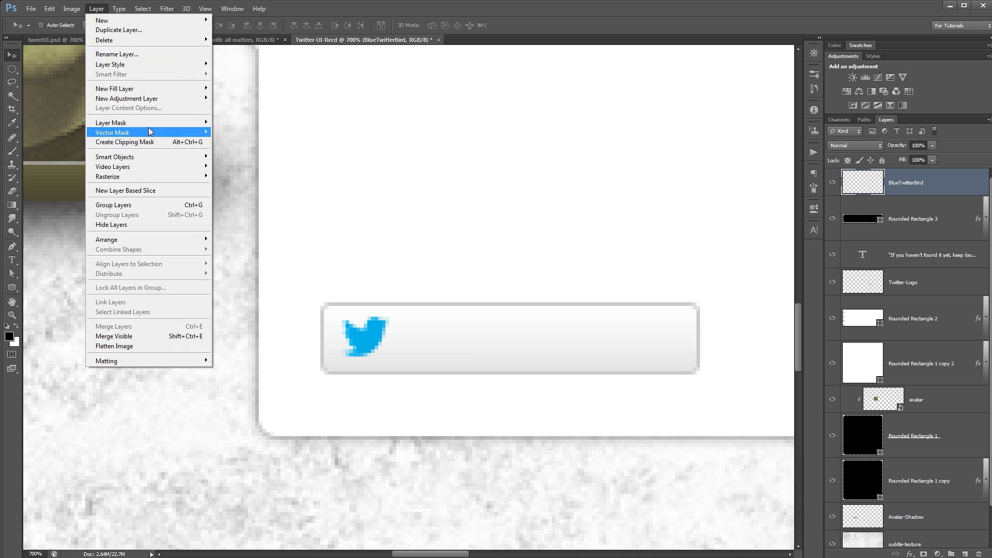
mouse_move(146, 65)
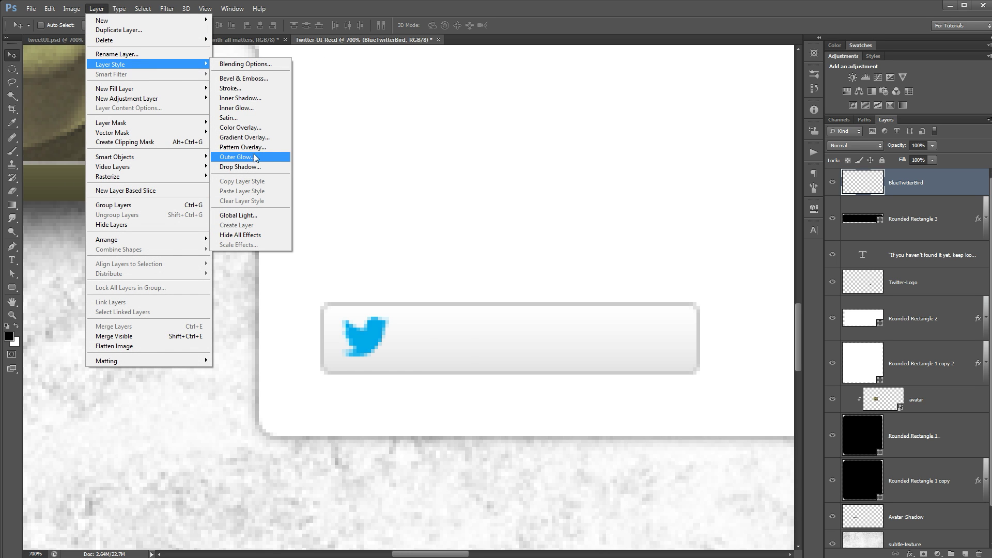
click(251, 98)
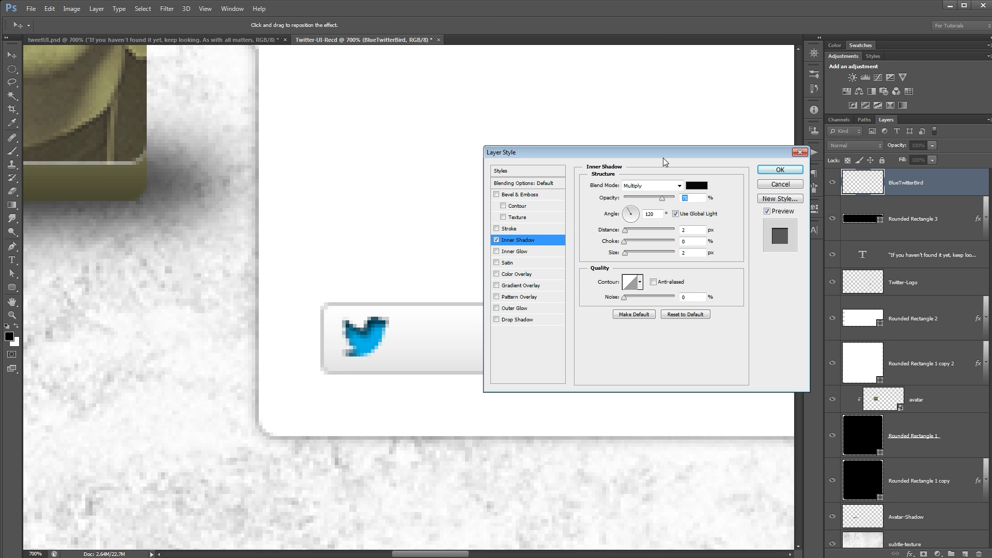
drag(666, 153, 637, 120)
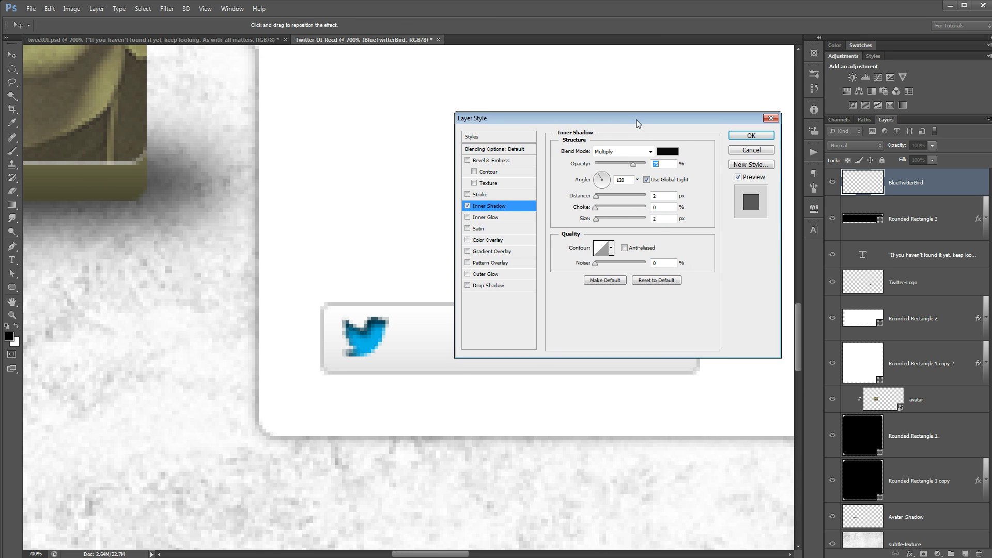
click(667, 164)
text(15)
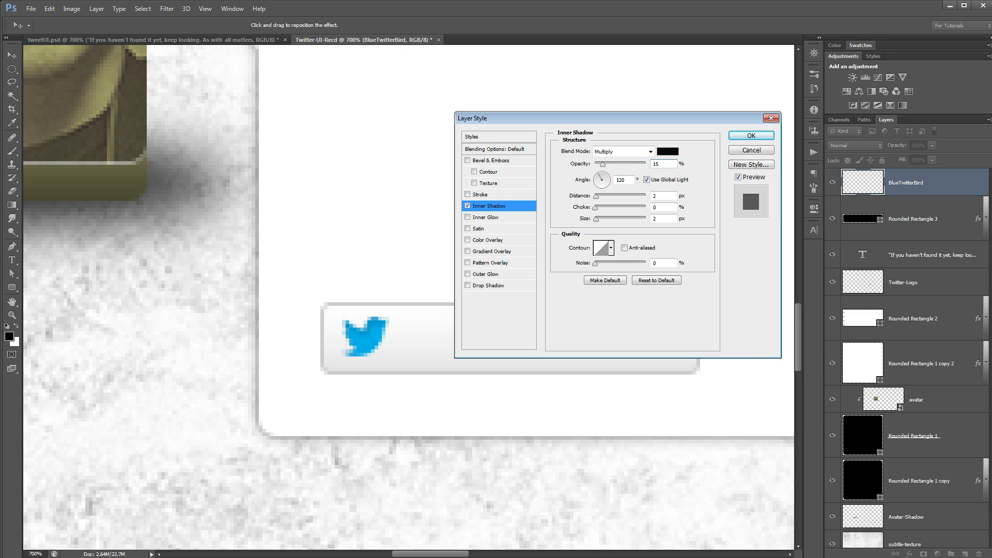
Step: Set the blue bird's Inner Shadow to a size of 0 px and a distance of 1 px
click(665, 219)
click(672, 196)
key(Down)
key(Down)
key(Up)
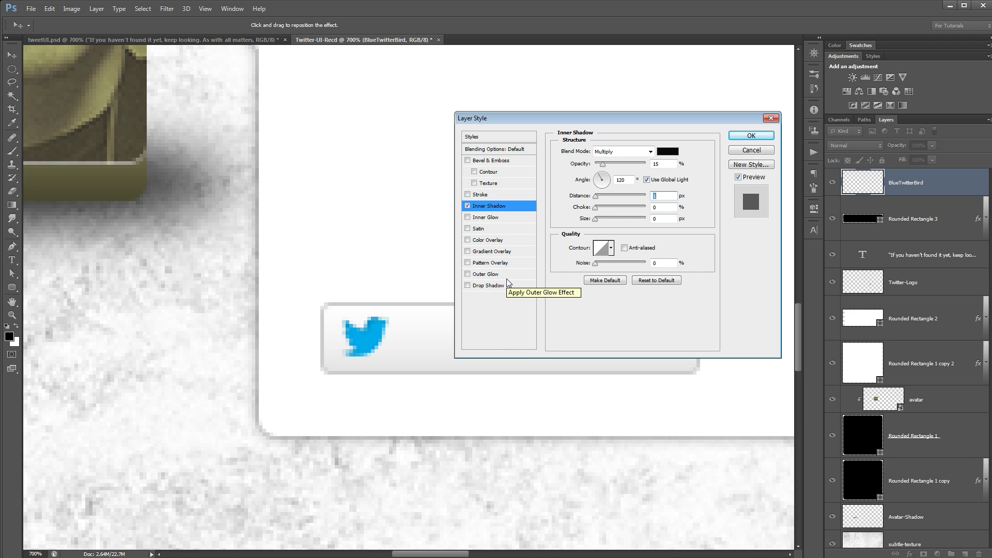
Step: Add a Drop Shadow to the blue bird with Normal blend mode and the colour white (#ffffff)
click(483, 286)
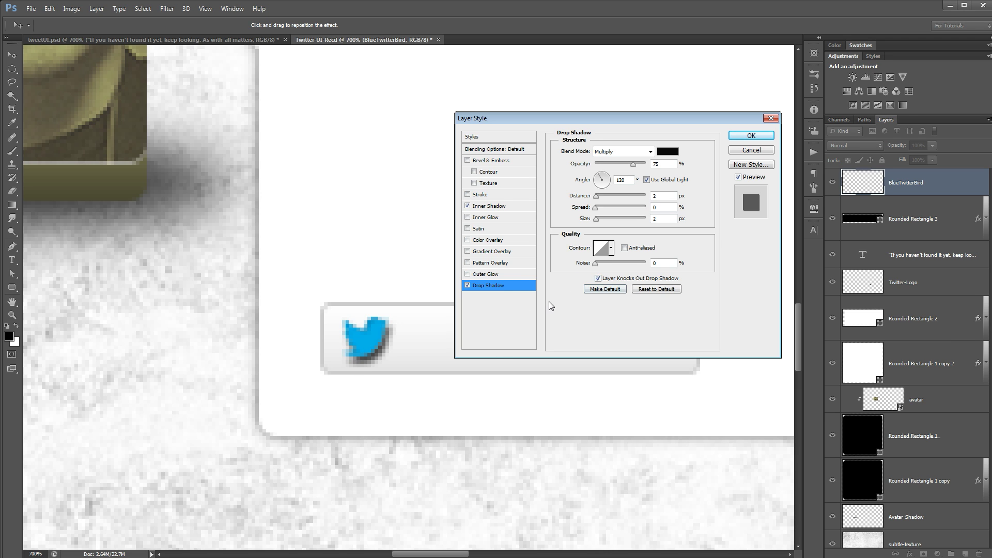
click(509, 287)
click(628, 151)
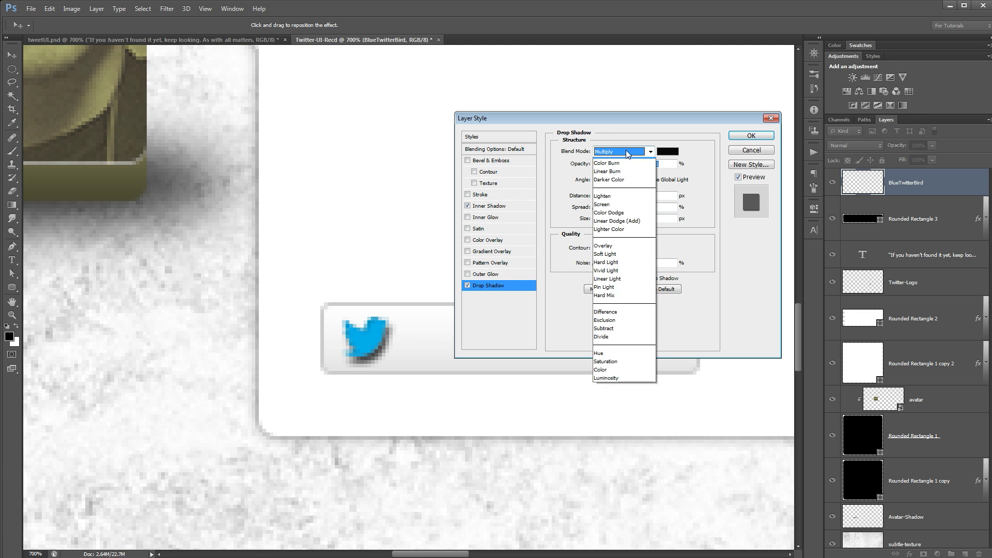
click(645, 156)
click(677, 154)
click(427, 173)
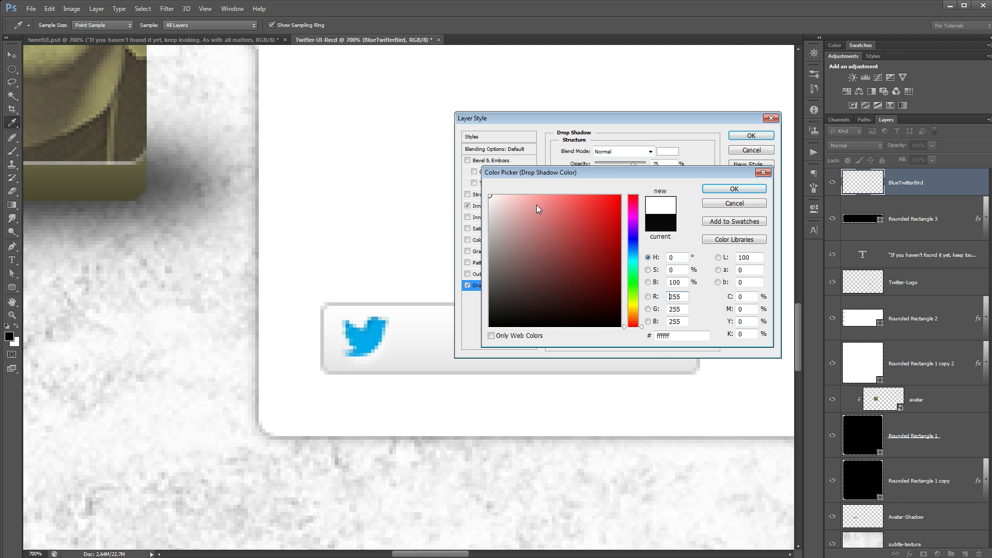
click(728, 192)
Step: Set the white Drop Shadow to 100% opacity, 1 px distance and 0 px size, with Use Global Light turned off
drag(633, 164, 646, 164)
click(645, 196)
click(646, 180)
click(594, 196)
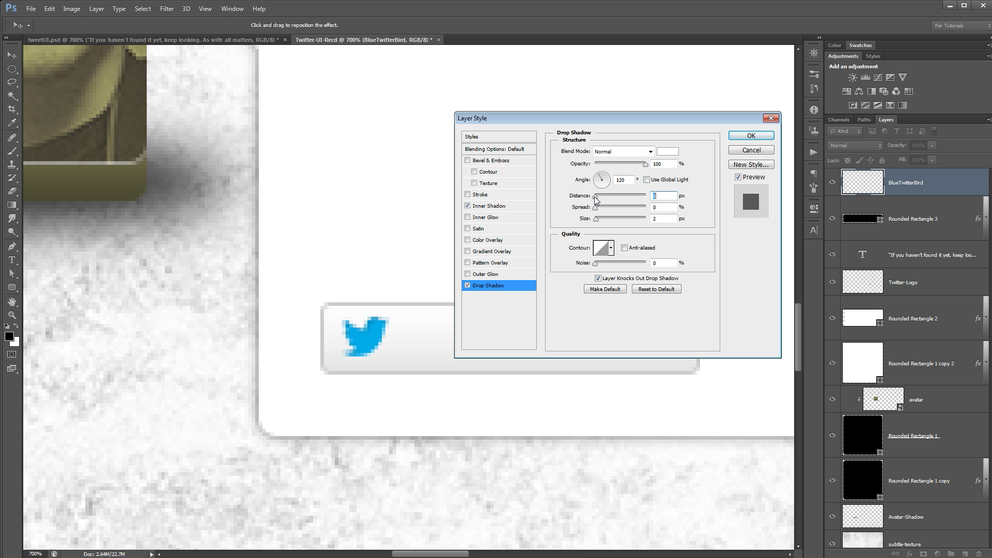
text(1)
key(Tab)
key(Tab)
text(0)
Step: Adjust the Drop Shadow's angle and apply the layer style to the blue bird
click(601, 176)
drag(601, 178, 605, 175)
click(747, 137)
key(ctrl+1)
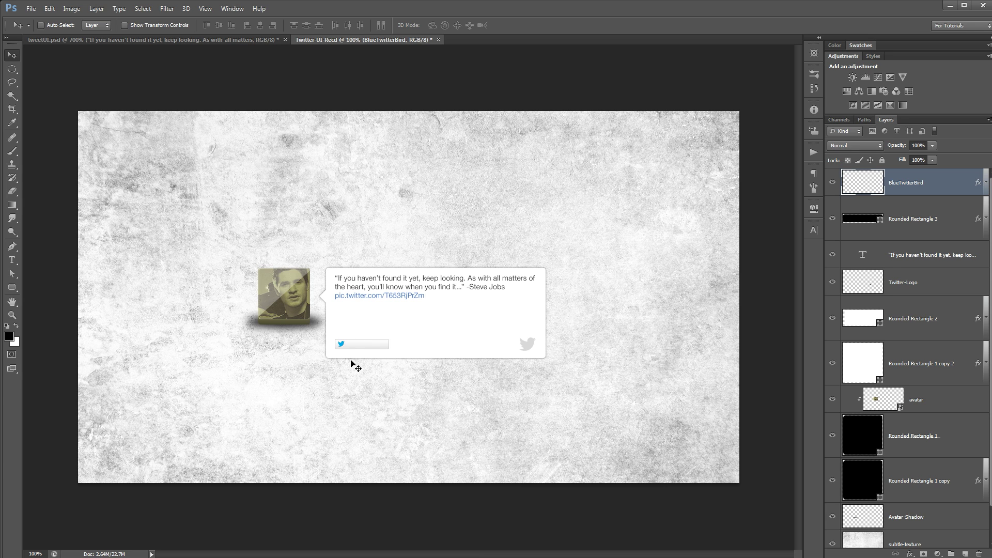
key(z)
click(369, 346)
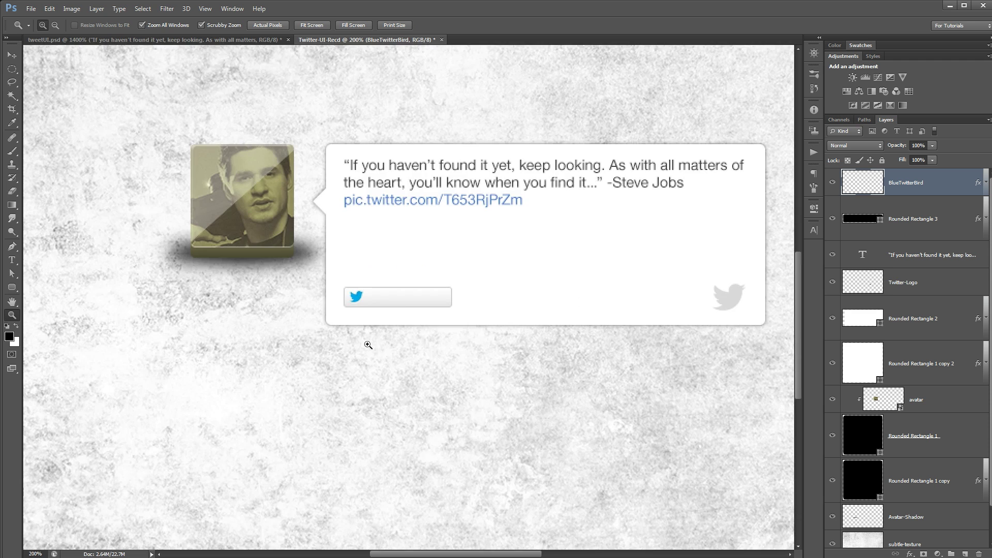
click(411, 310)
click(414, 306)
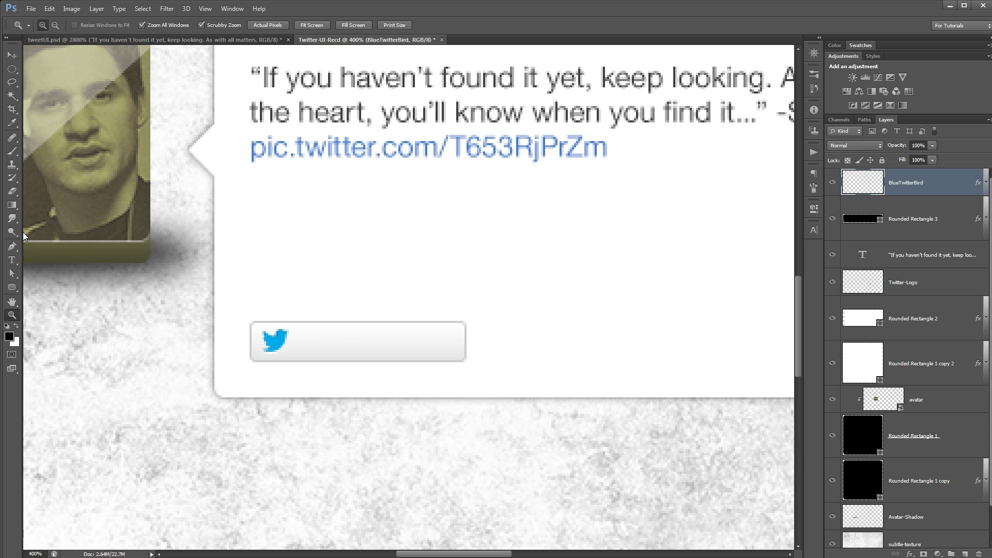
click(12, 260)
drag(297, 330, 460, 356)
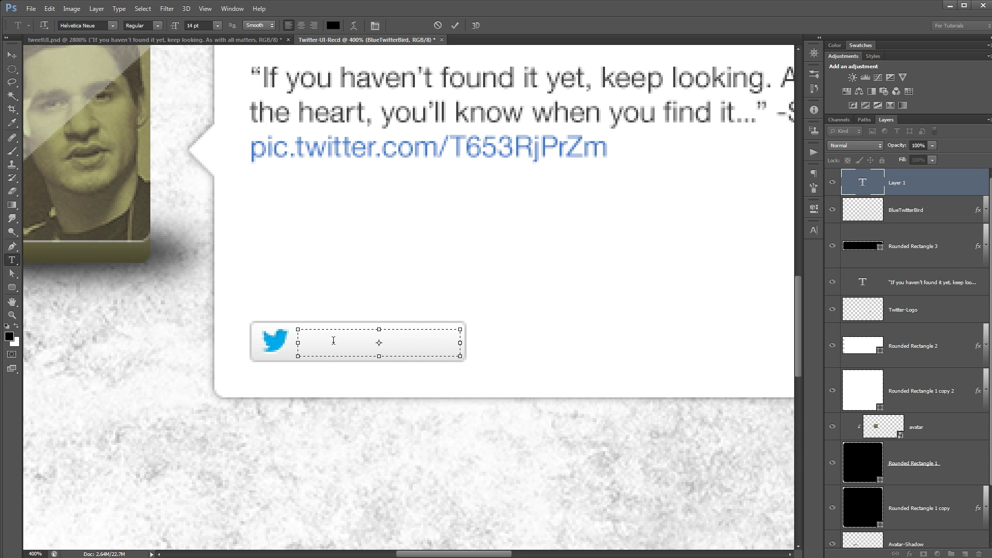
text(Follow @tutv)
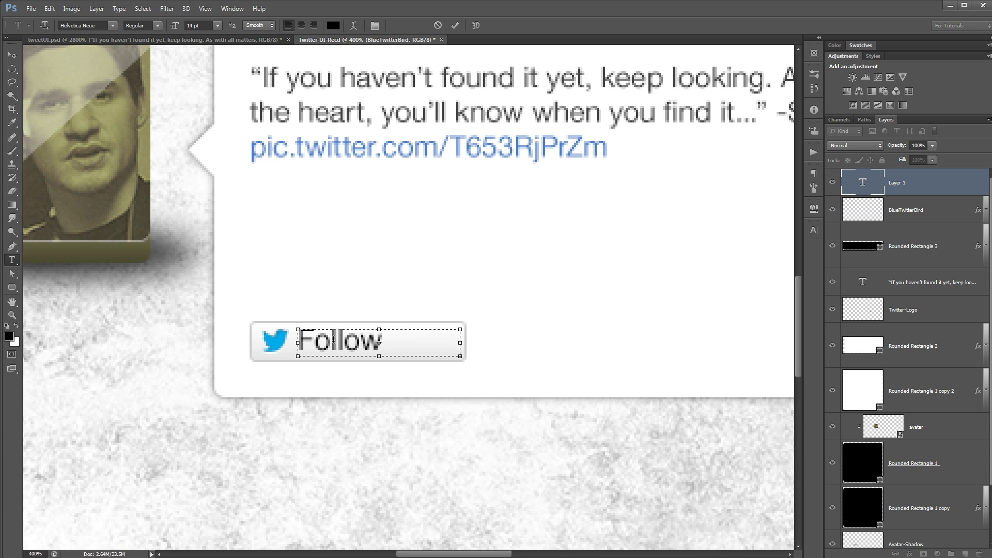
click(455, 25)
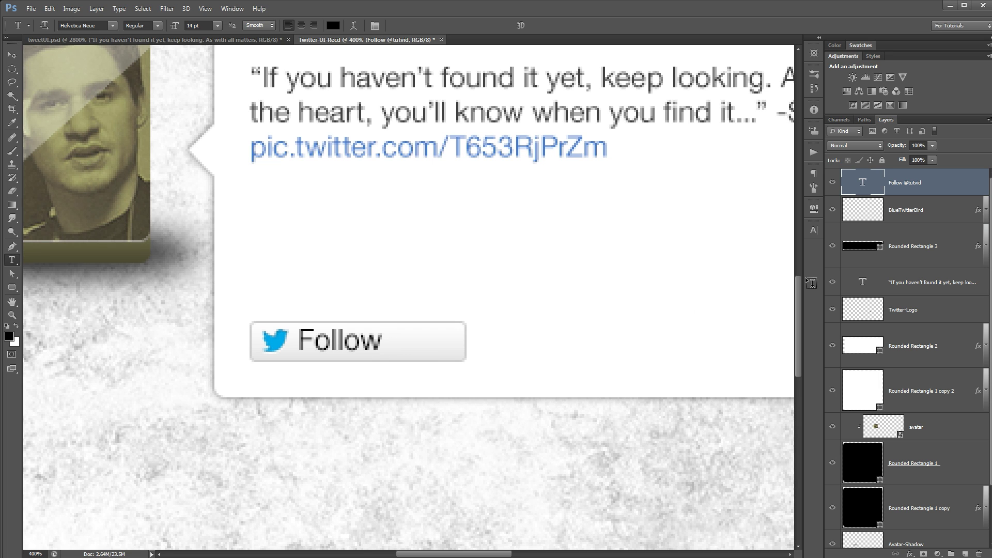
click(814, 230)
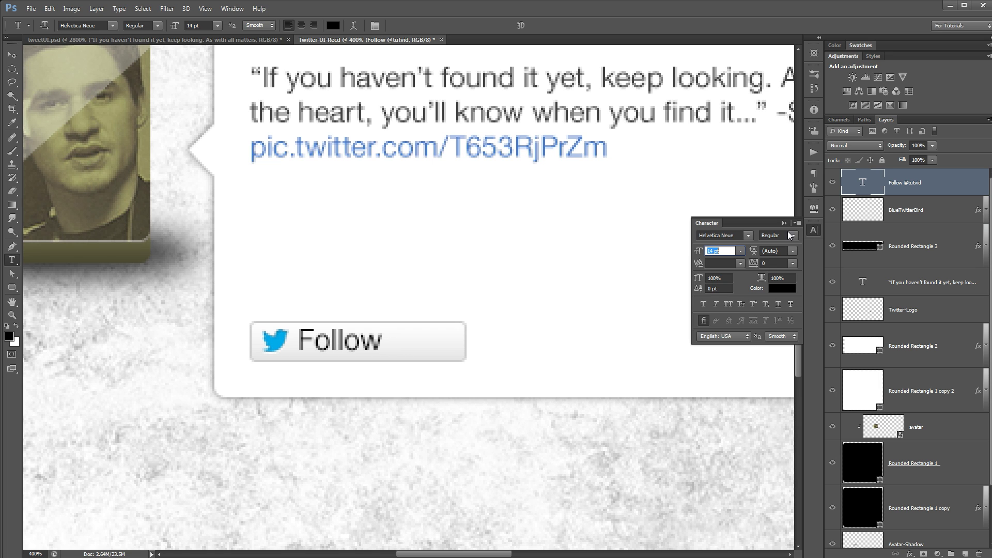
click(742, 256)
click(731, 325)
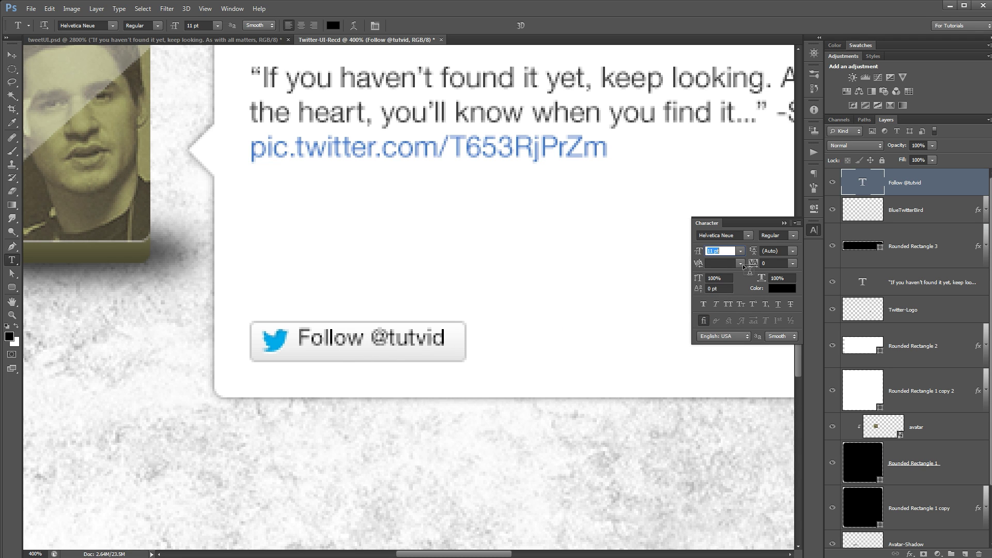
click(796, 236)
click(783, 253)
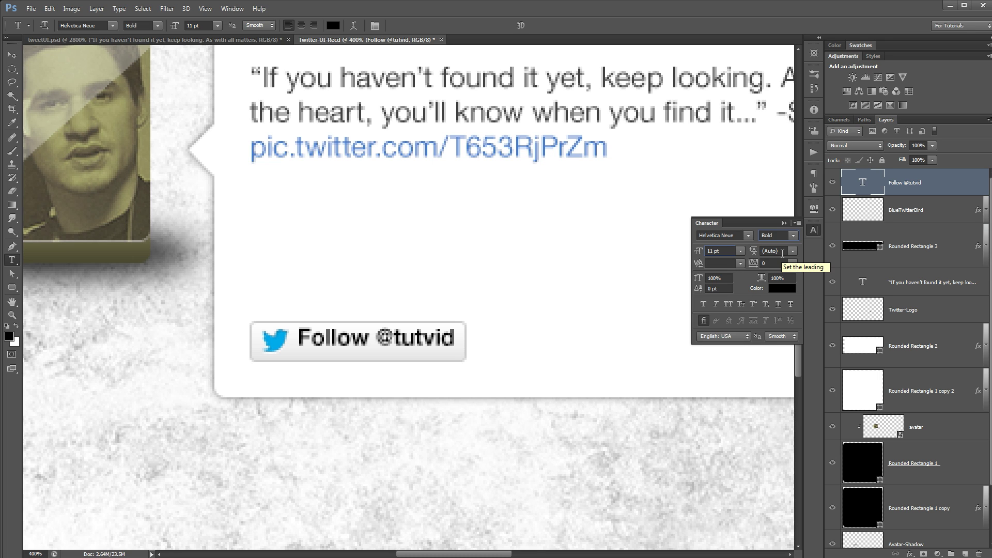
click(782, 288)
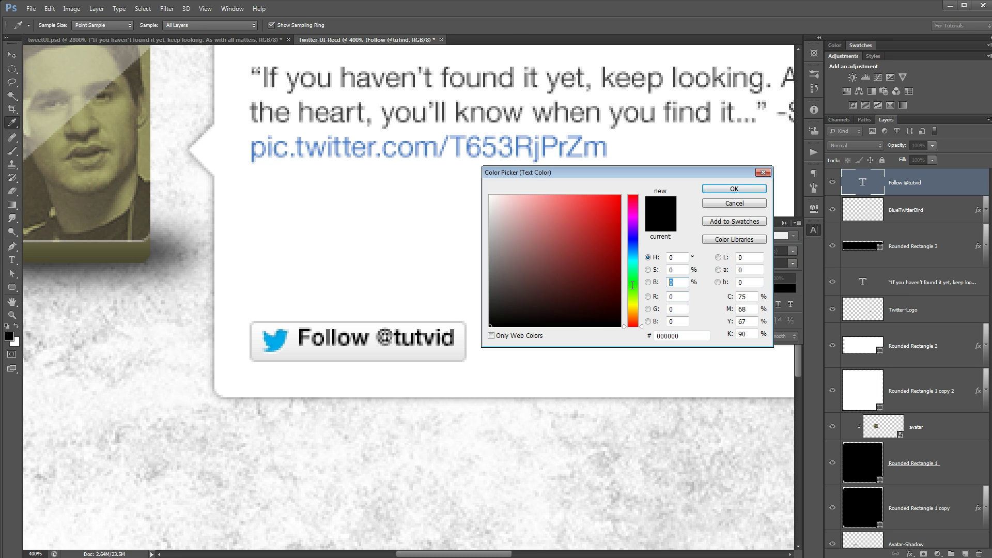
text(20)
key(Tab)
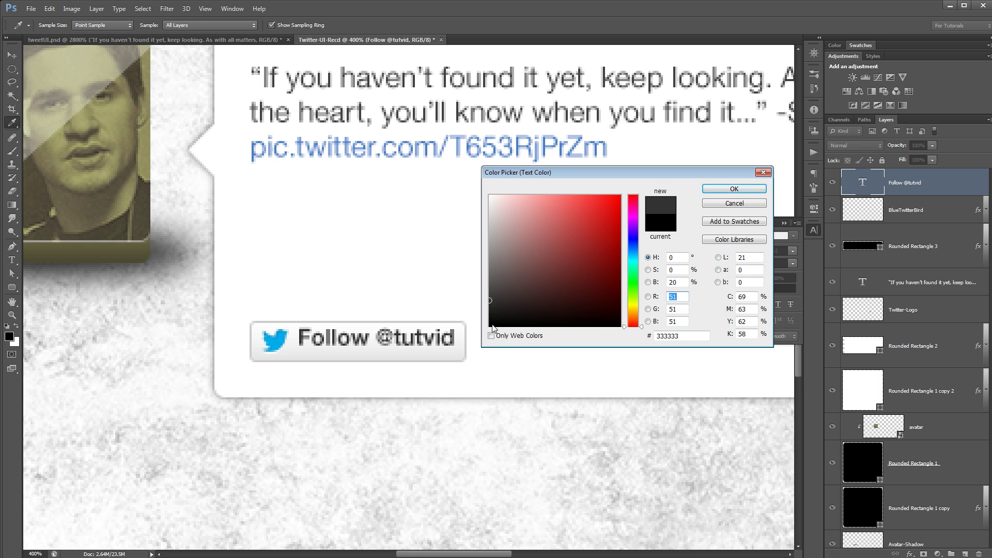
drag(491, 304, 480, 287)
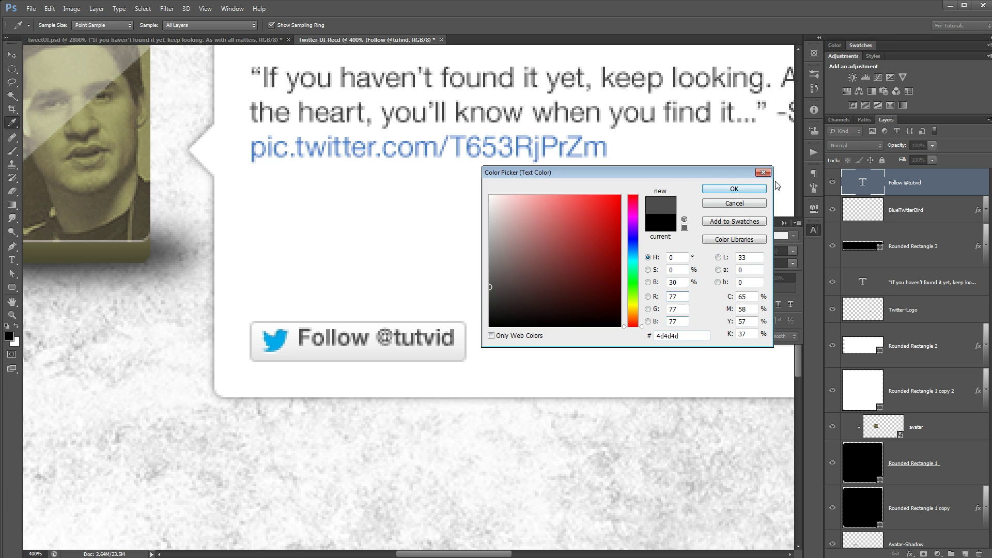
click(751, 191)
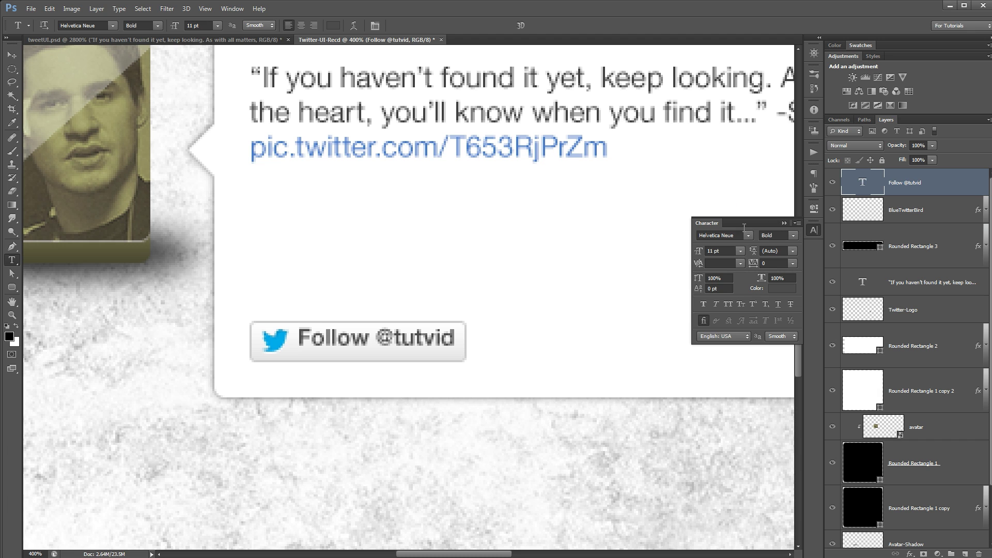
click(699, 235)
click(715, 234)
click(774, 290)
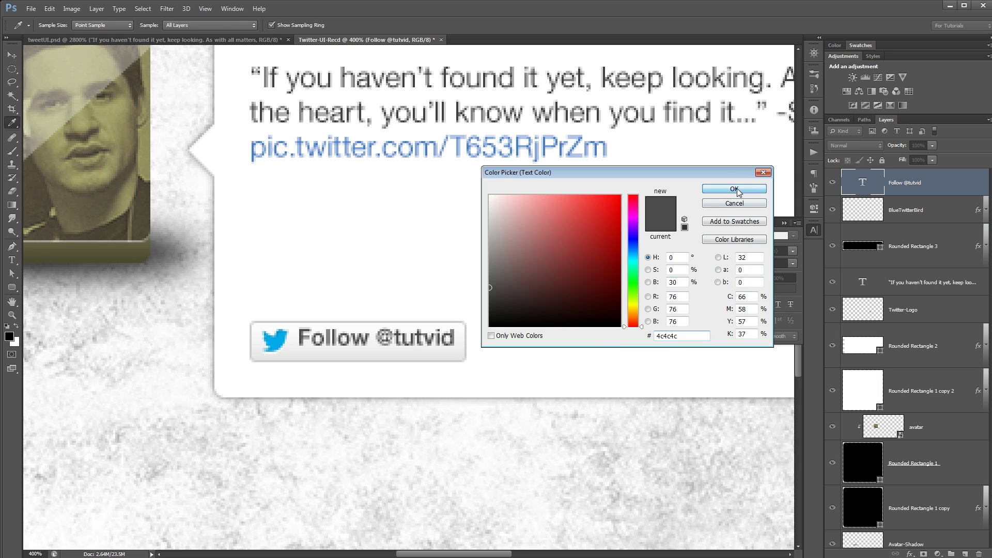
click(737, 189)
click(12, 54)
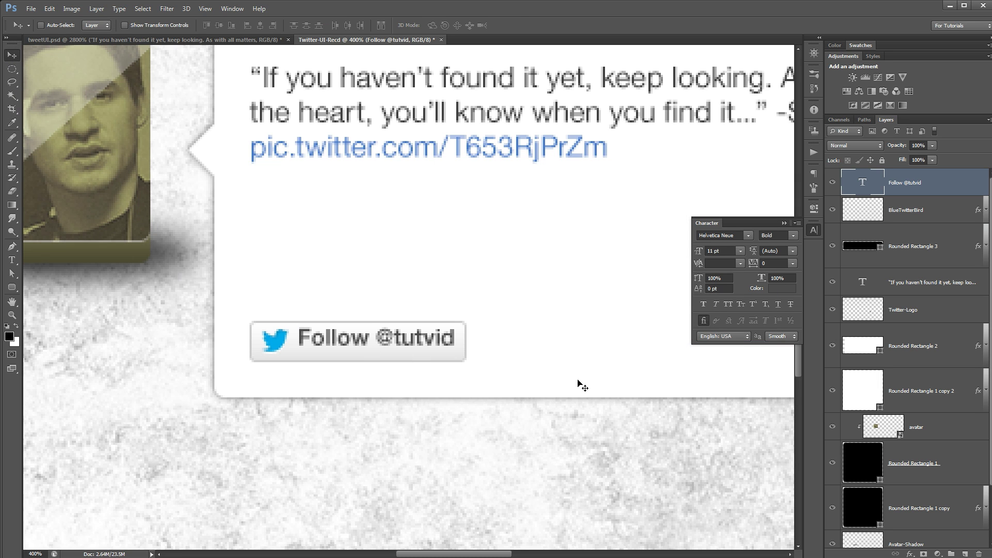
key(Down)
key(Down)
key(Right)
key(Left)
key(ctrl+1)
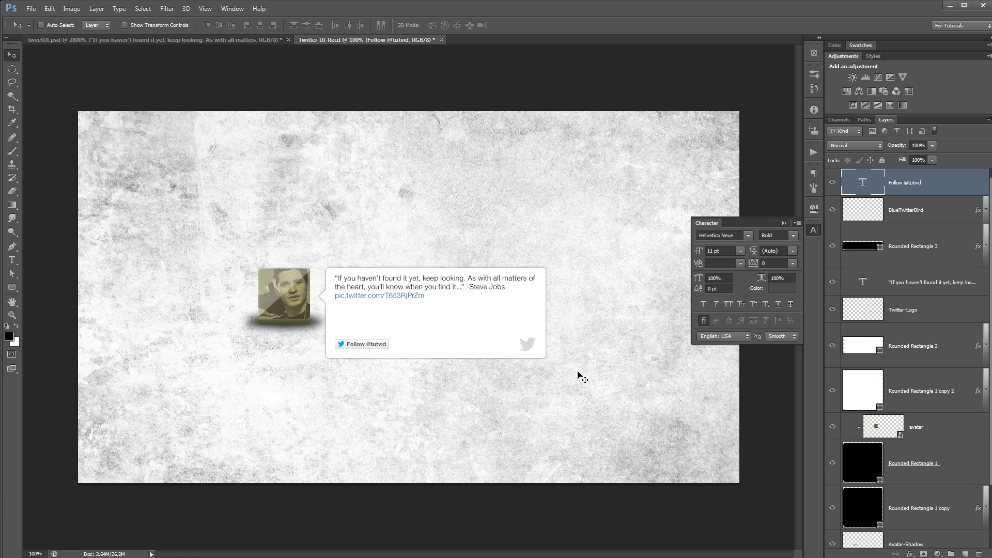
click(814, 230)
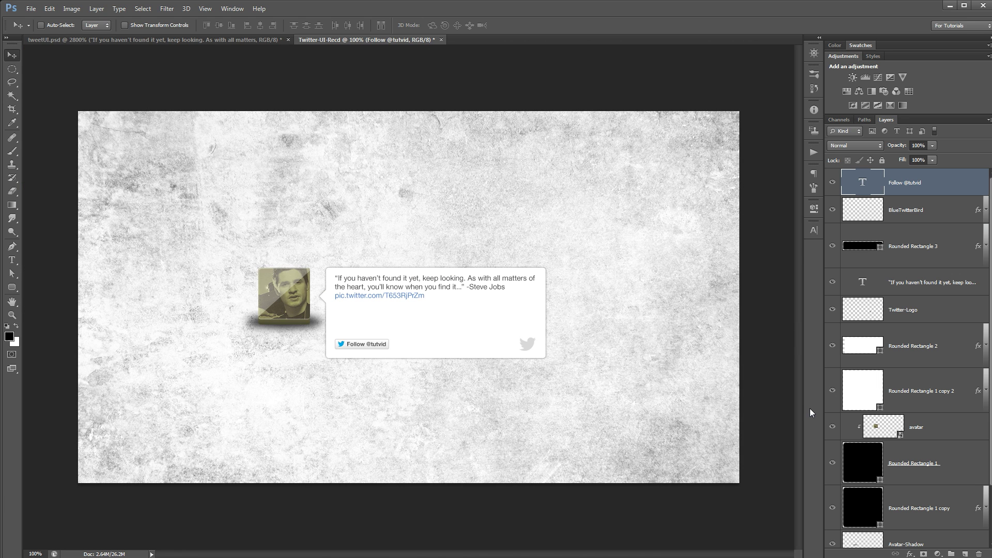